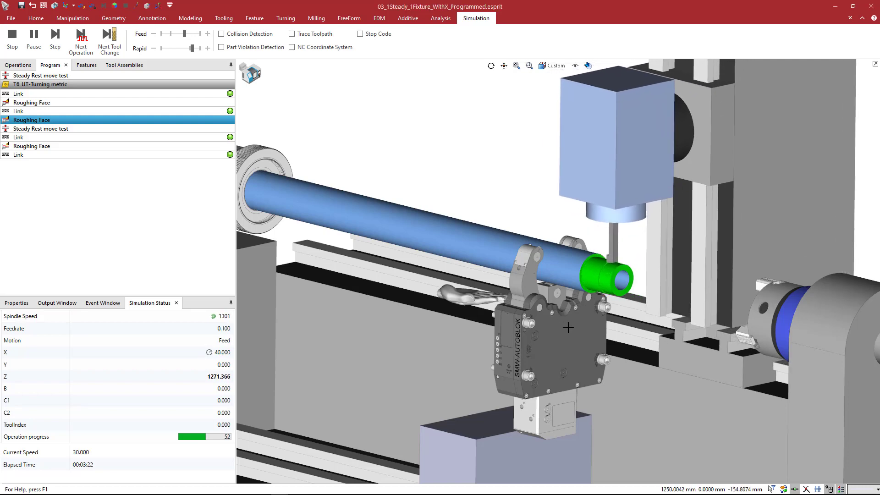
mouse_move(568, 328)
middle_down()
mouse_move(566, 314)
mouse_move(560, 339)
mouse_move(556, 326)
middle_up()
scroll(560, 339, up, 4)
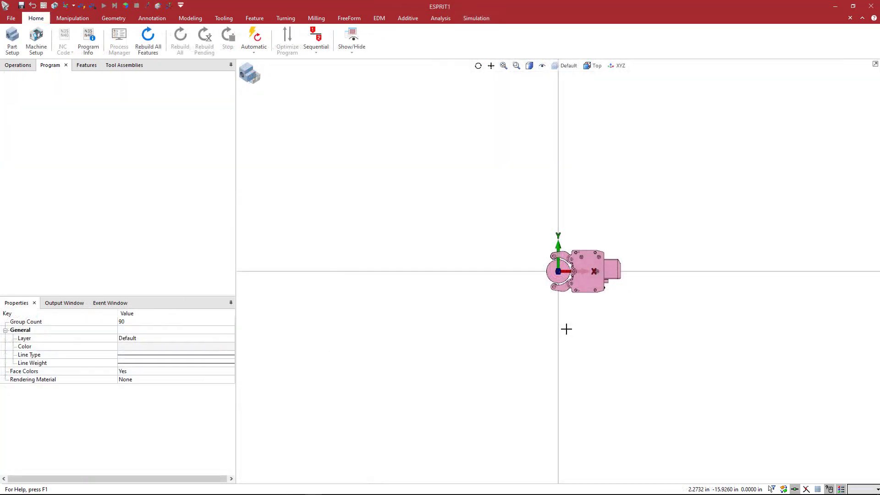
Select the round disc solid held between the steady rest's two arms
scroll(591, 266, up, 5)
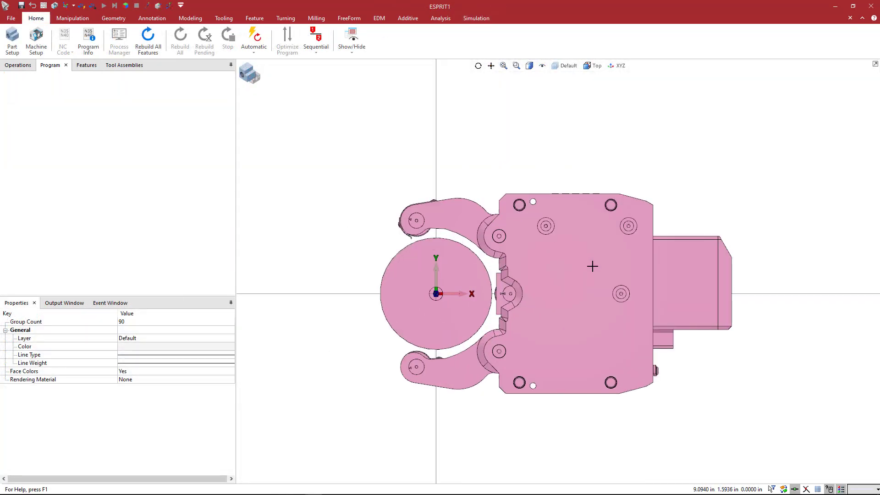
middle_drag(594, 268, 691, 311)
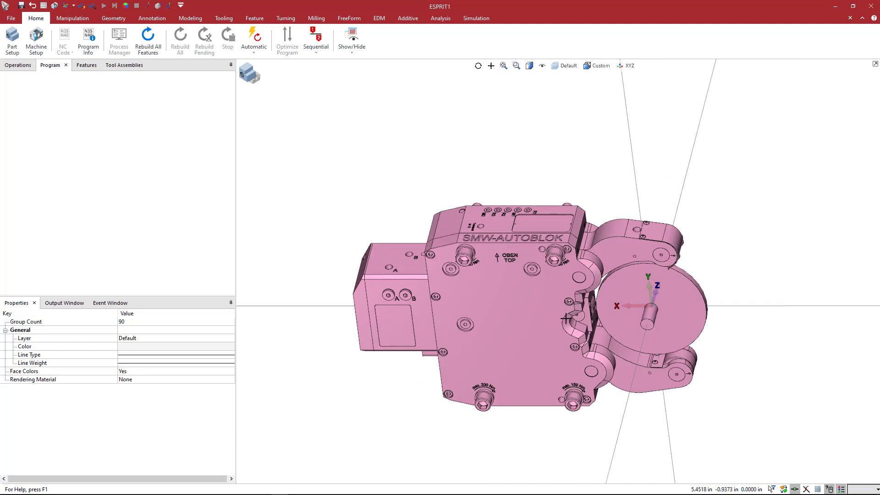
middle_drag(671, 315, 641, 284)
scroll(640, 279, up, 3)
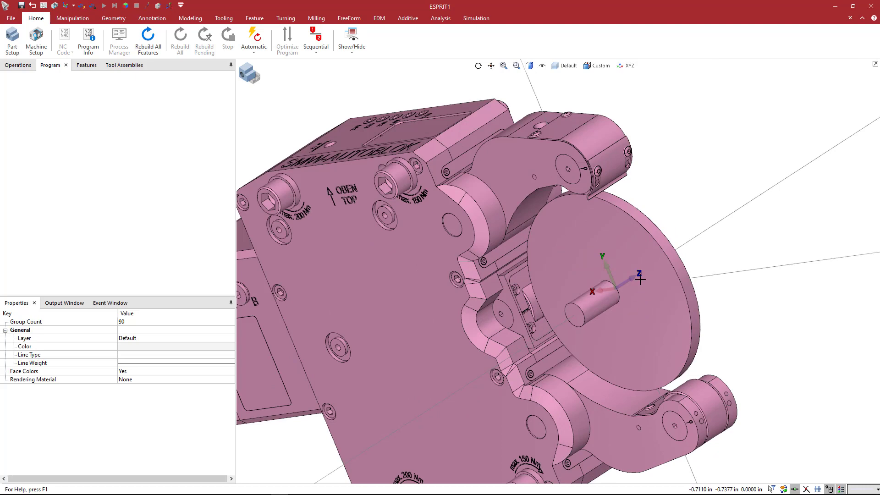
click(621, 256)
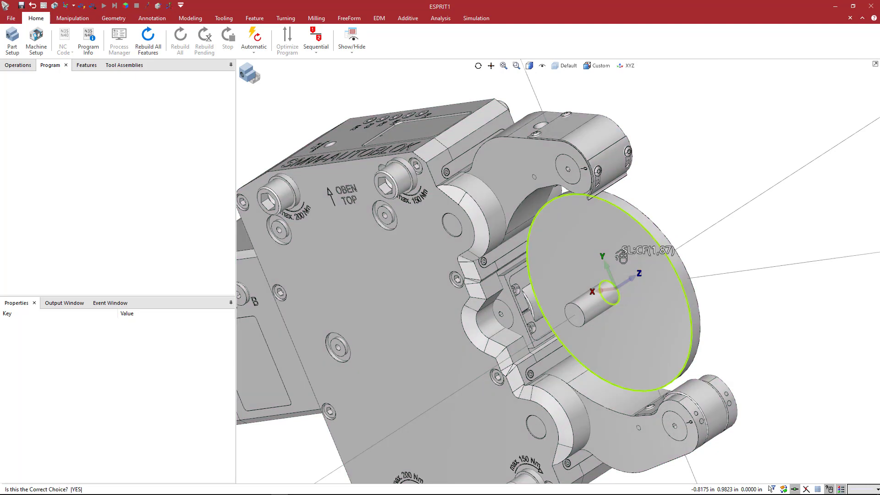
click(621, 256)
Examine how the disc and steady rest body are oriented to the XYZ axes from both sides, clearing the disc selection
middle_drag(647, 294, 694, 293)
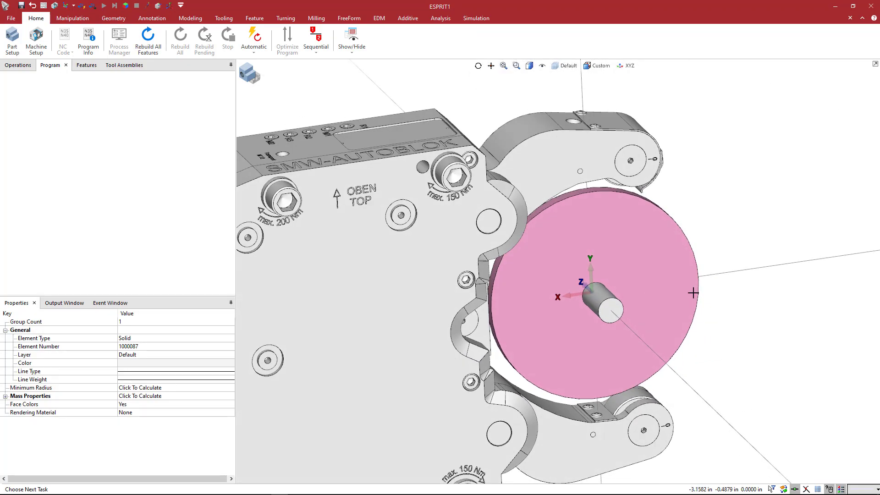
scroll(691, 290, down, 2)
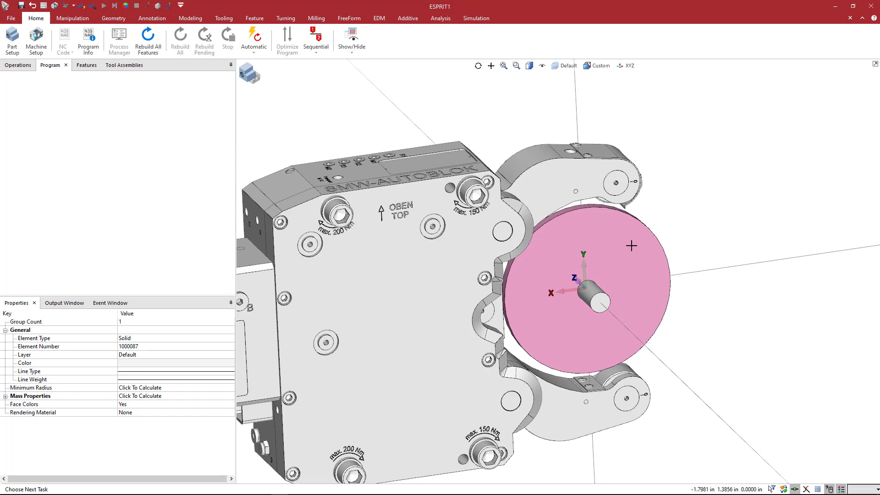
scroll(630, 247, down, 2)
middle_drag(630, 248, 659, 265)
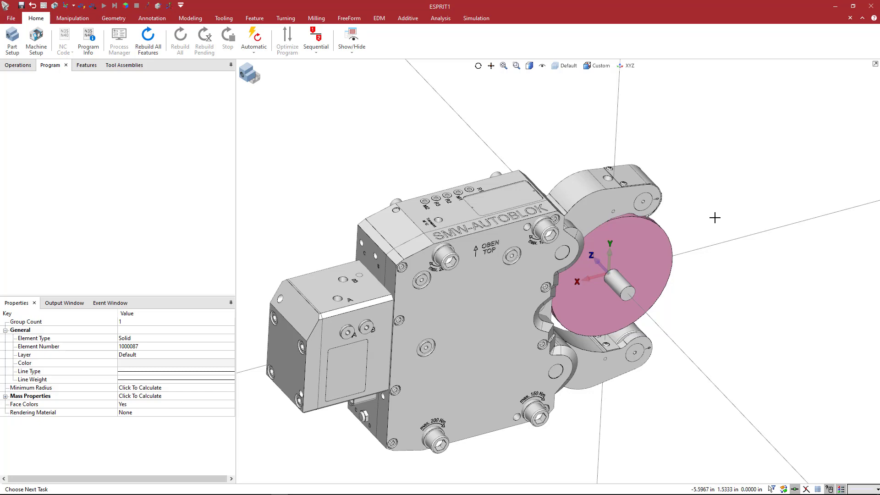
drag(719, 217, 682, 218)
middle_drag(683, 218, 684, 233)
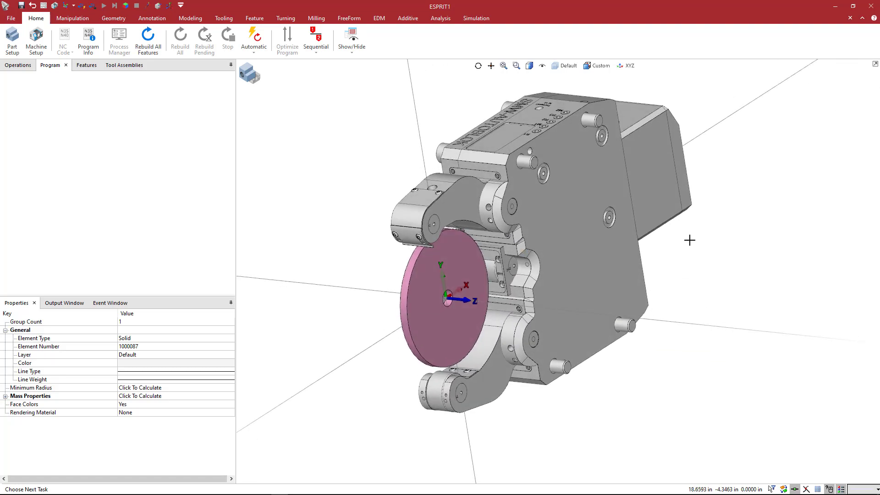
middle_drag(710, 236, 697, 252)
scroll(609, 292, up, 2)
scroll(609, 292, up, 1)
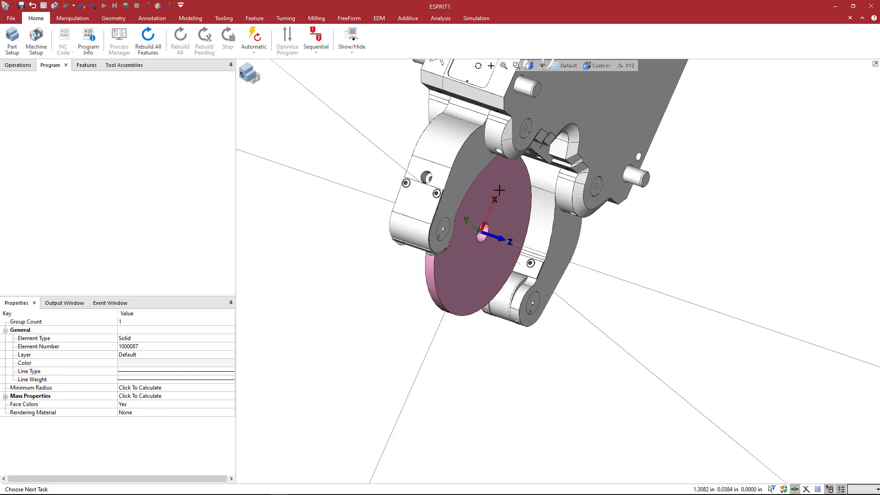
middle_drag(605, 231, 585, 237)
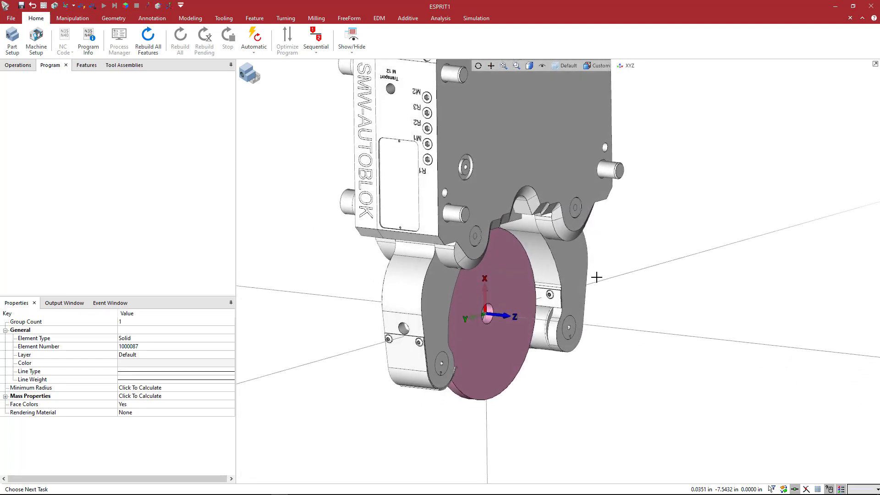
middle_drag(580, 314, 575, 239)
scroll(541, 240, up, 2)
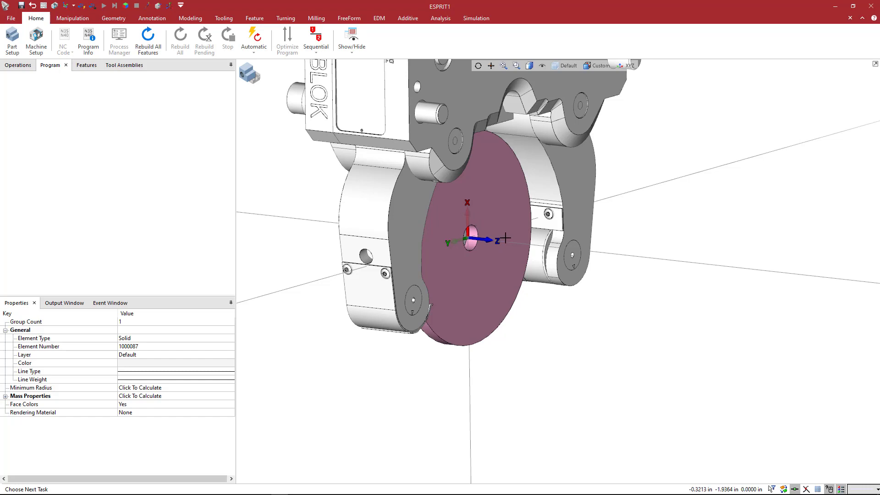
scroll(505, 238, down, 3)
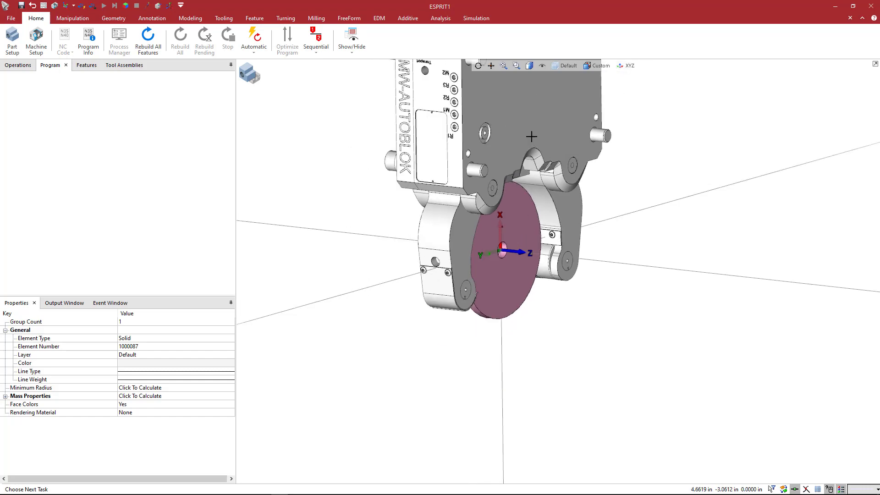
middle_drag(533, 136, 522, 180)
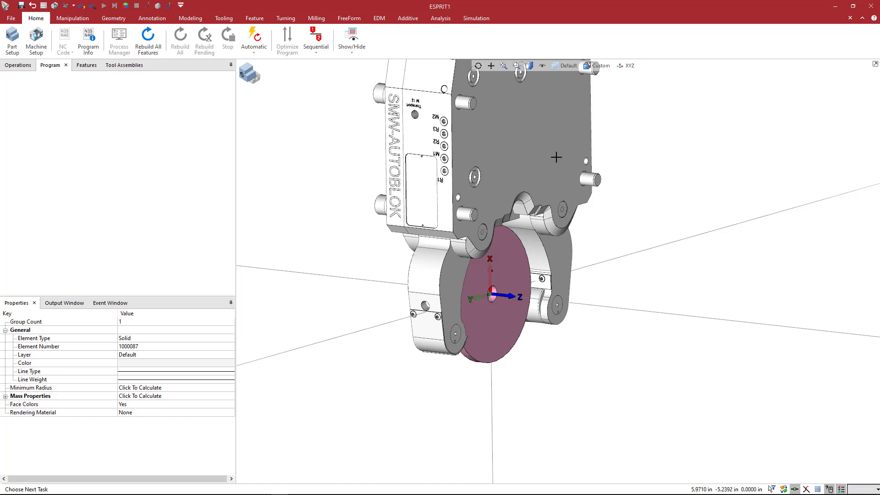
scroll(555, 157, down, 3)
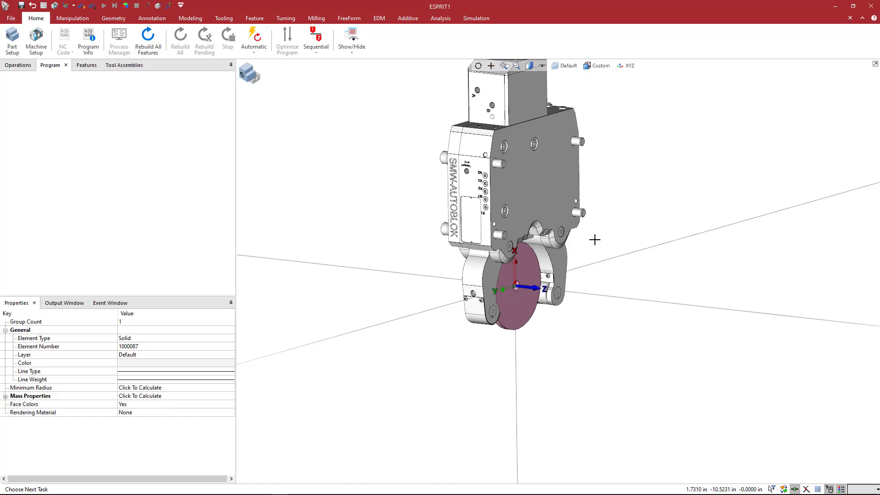
middle_drag(594, 239, 542, 263)
scroll(541, 264, up, 2)
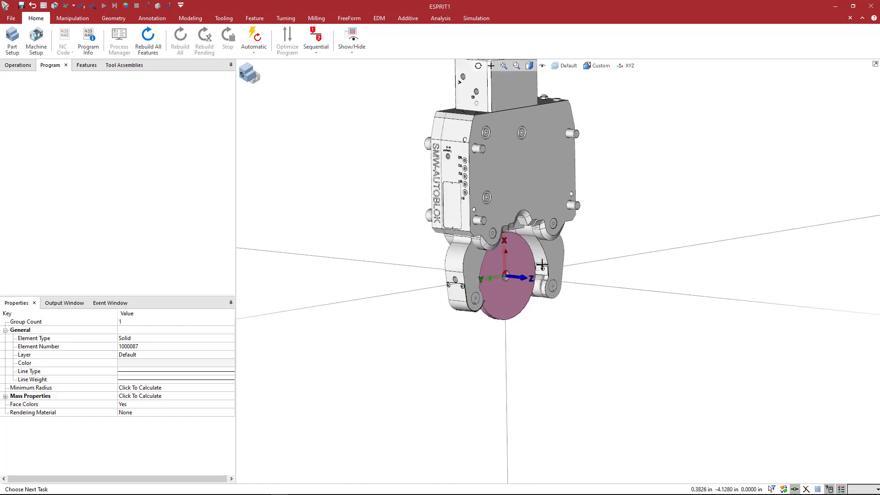
click(601, 286)
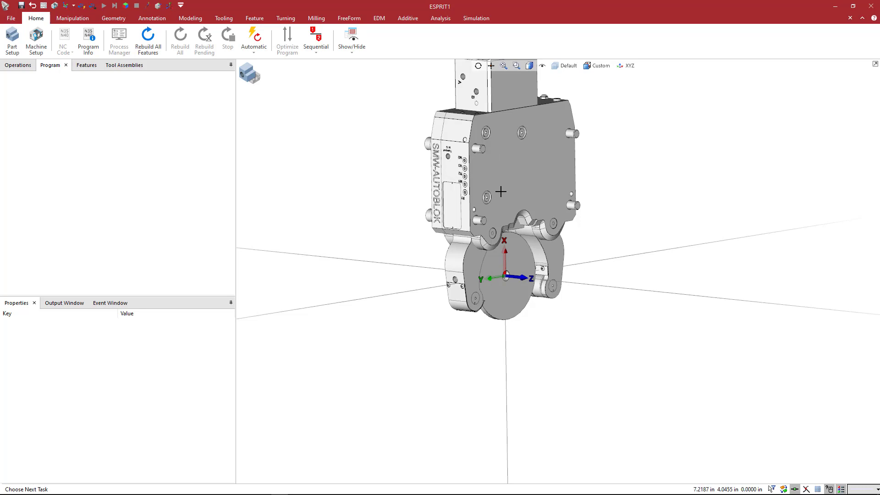
middle_drag(508, 191, 555, 193)
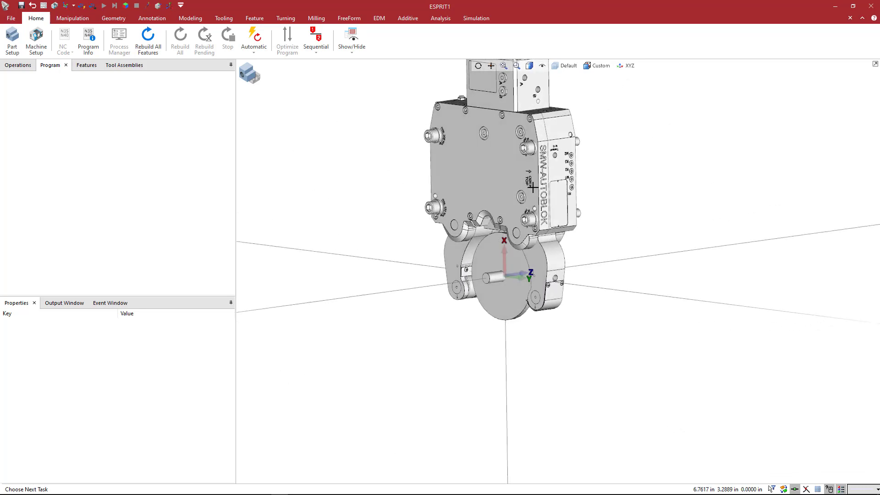
scroll(532, 186, up, 5)
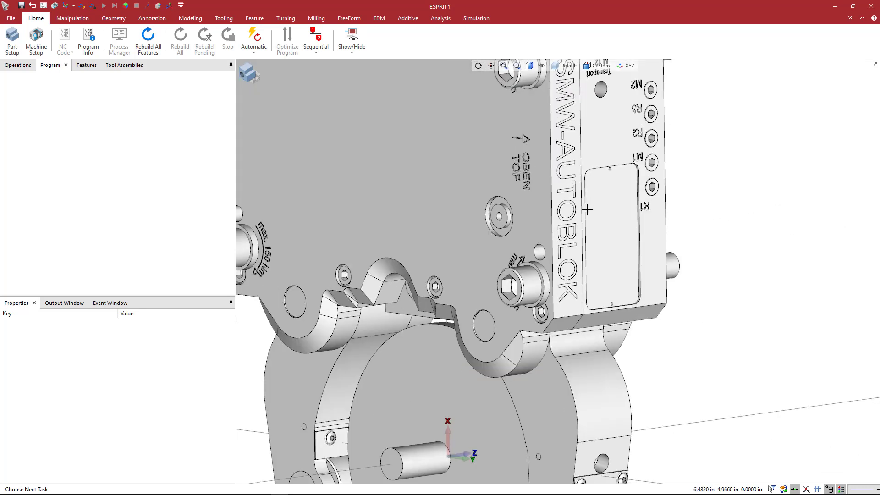
scroll(605, 194, down, 4)
middle_drag(673, 215, 624, 221)
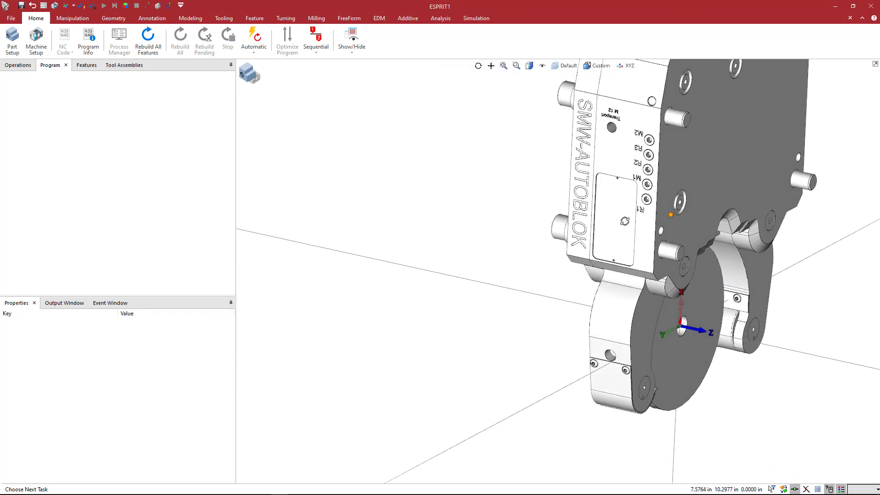
ctrl+middle_drag(552, 238, 514, 243)
scroll(573, 235, down, 2)
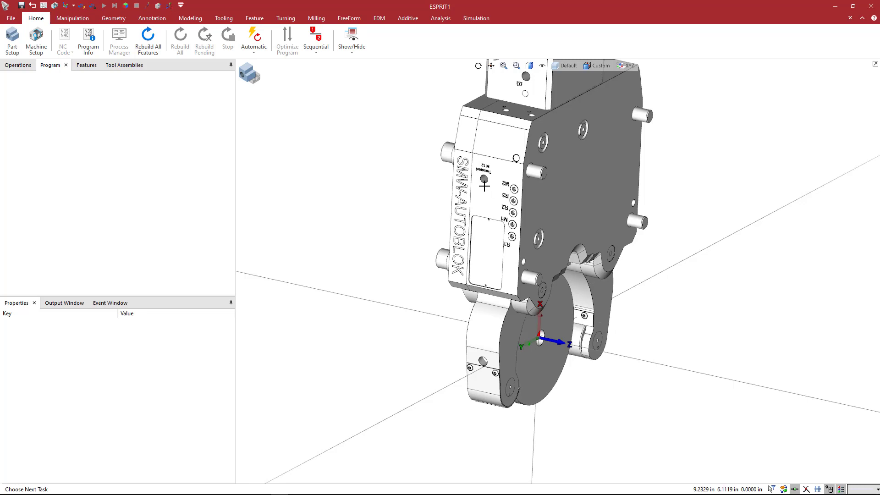
Select all the geometry and rotate it 180 degrees about the Y axis as a move, with Use Origin for Rotation Axis off
click(566, 209)
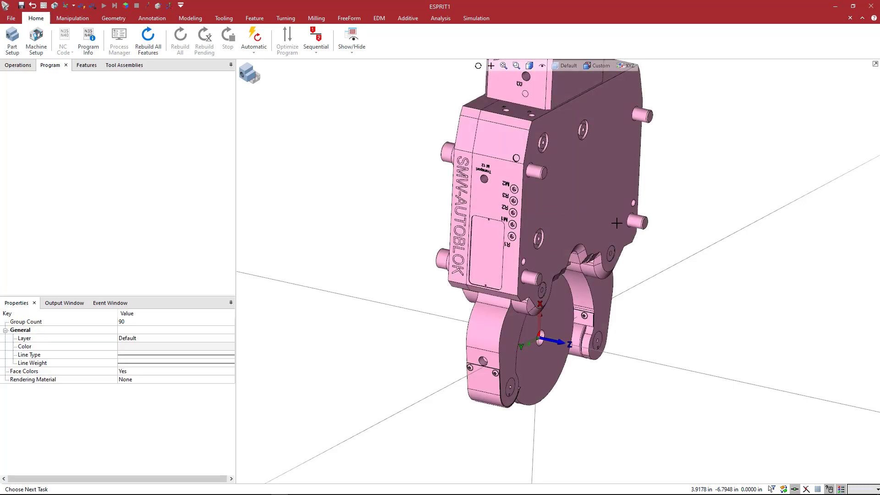
middle_drag(666, 243, 593, 216)
right_click(622, 198)
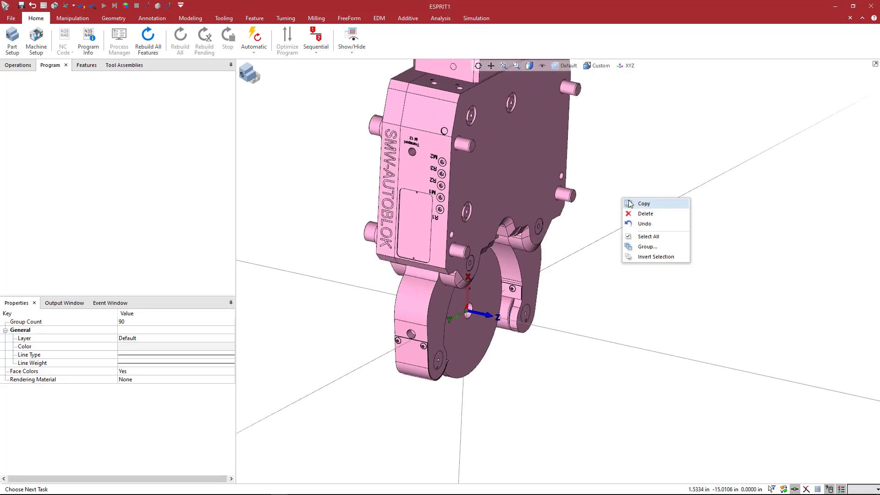
click(650, 237)
middle_drag(623, 267, 618, 263)
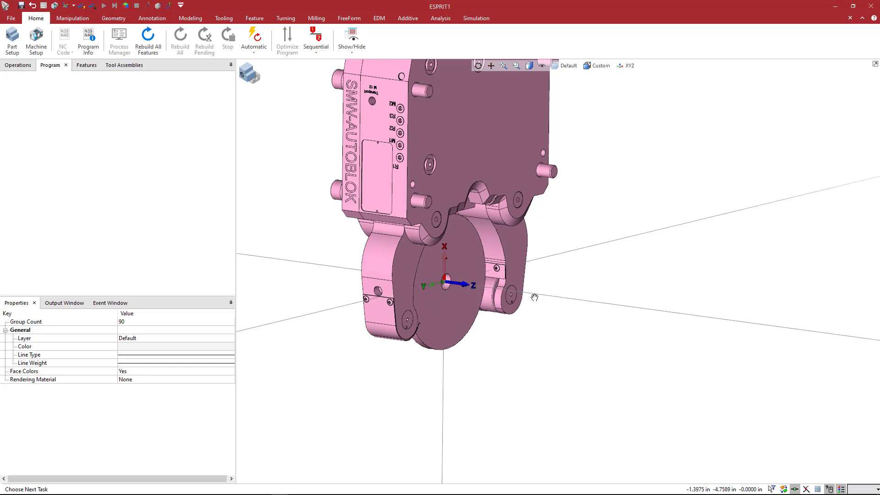
middle_drag(502, 297, 535, 298)
right_click(596, 253)
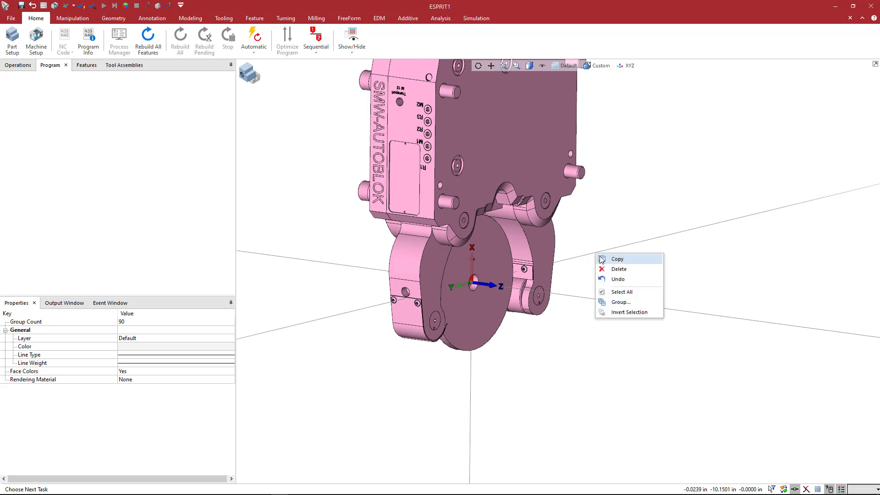
click(604, 260)
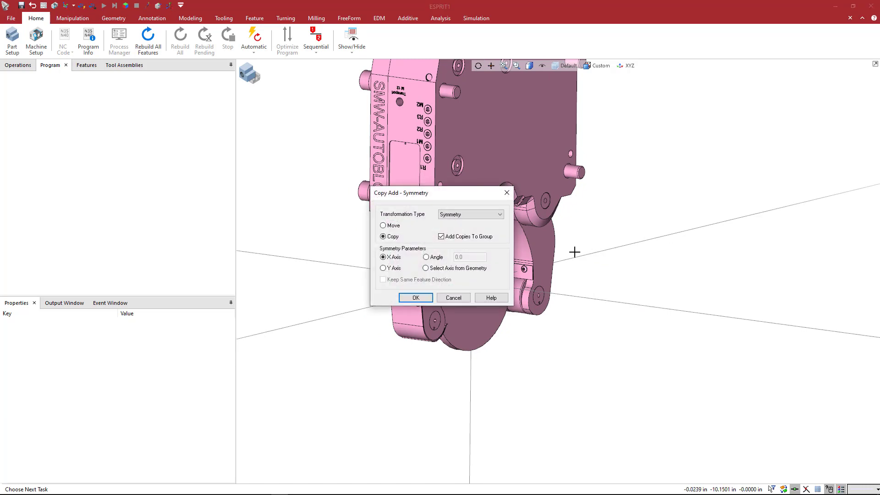
scroll(574, 252, up, 1)
click(392, 225)
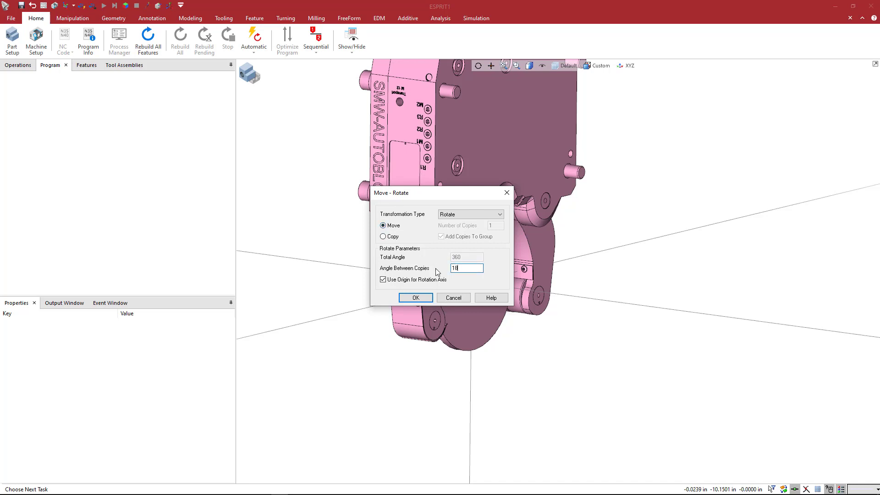
click(391, 280)
click(427, 297)
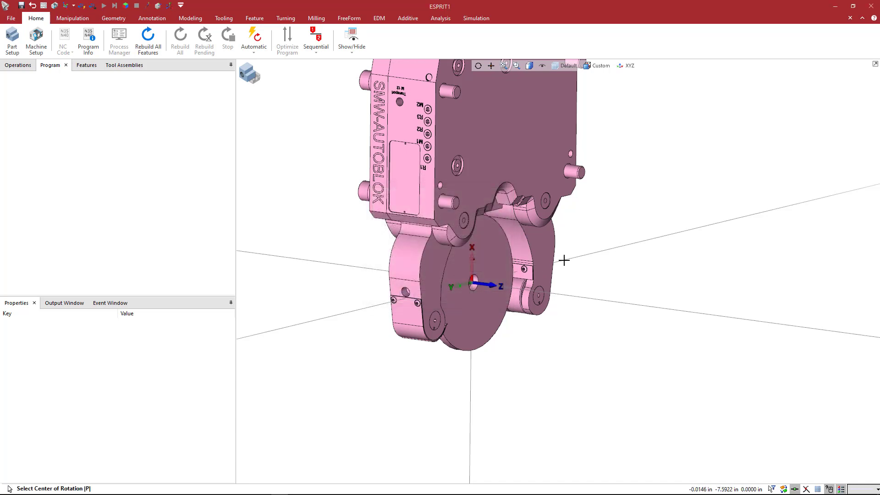
click(618, 263)
key(Return)
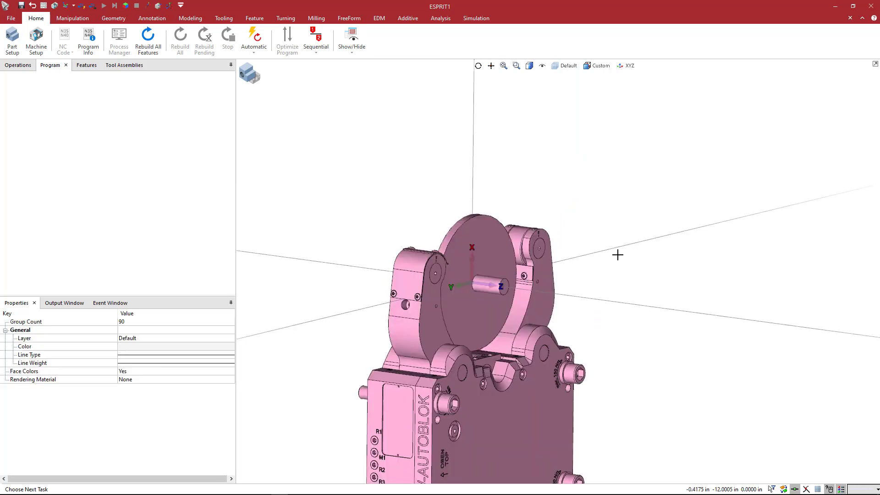
Clear the selection and examine the rotated steady rest's orientation relative to the X and Z axes
scroll(617, 254, down, 2)
scroll(621, 266, down, 2)
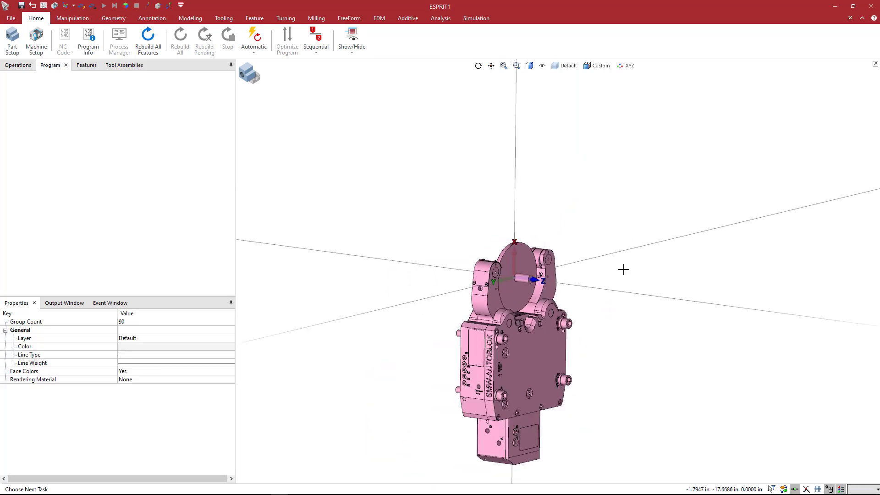
mouse_move(622, 268)
middle_down()
mouse_move(630, 267)
mouse_move(624, 256)
mouse_move(616, 269)
mouse_move(625, 275)
mouse_move(611, 269)
mouse_move(650, 263)
mouse_move(640, 281)
mouse_move(631, 268)
mouse_move(617, 271)
middle_up()
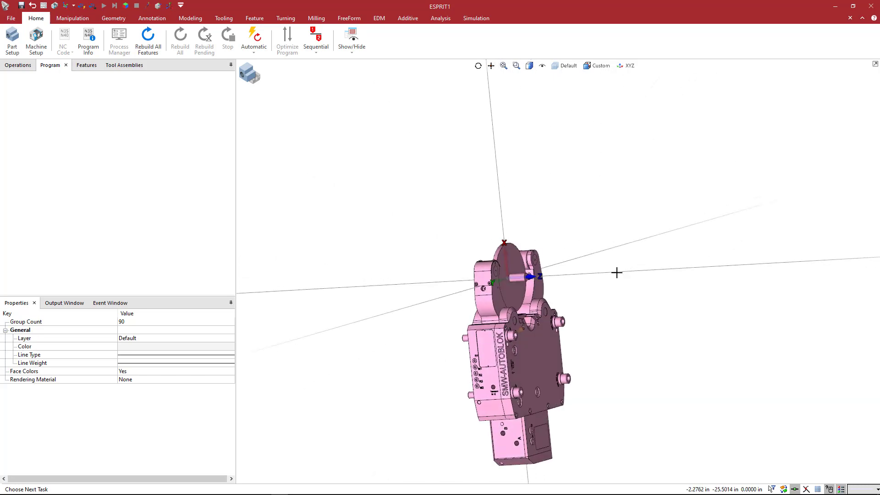
scroll(556, 280, up, 1)
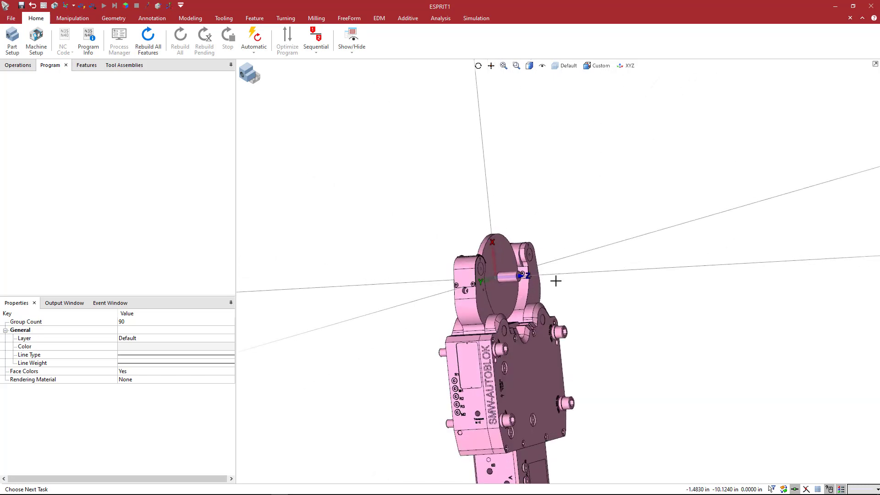
click(582, 246)
middle_drag(614, 235, 610, 264)
scroll(542, 206, up, 3)
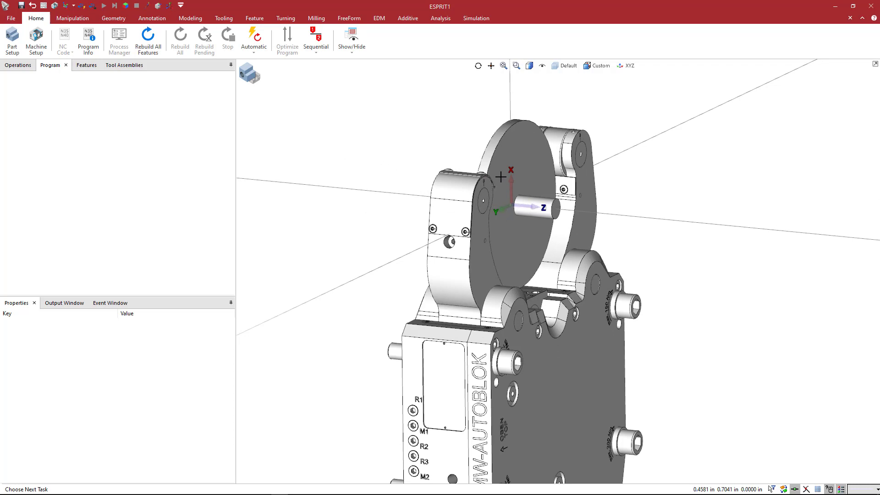
scroll(595, 272, down, 2)
middle_drag(597, 346, 586, 304)
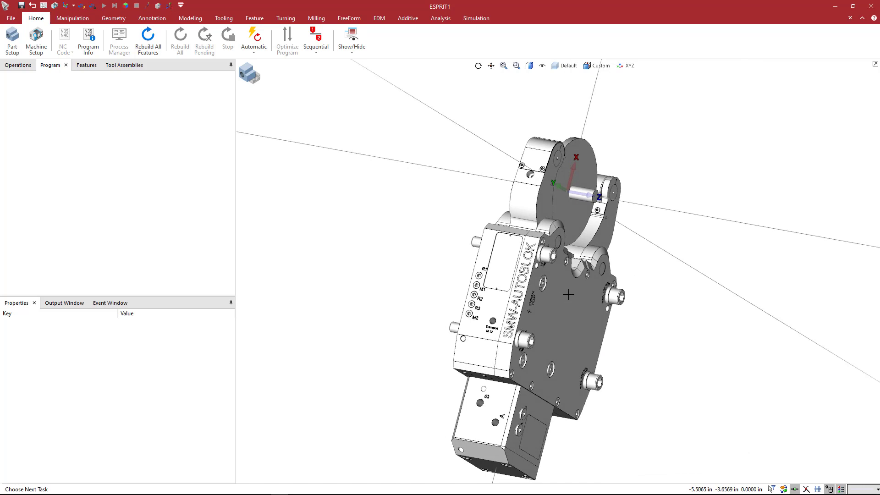
ctrl+middle_drag(568, 295, 539, 275)
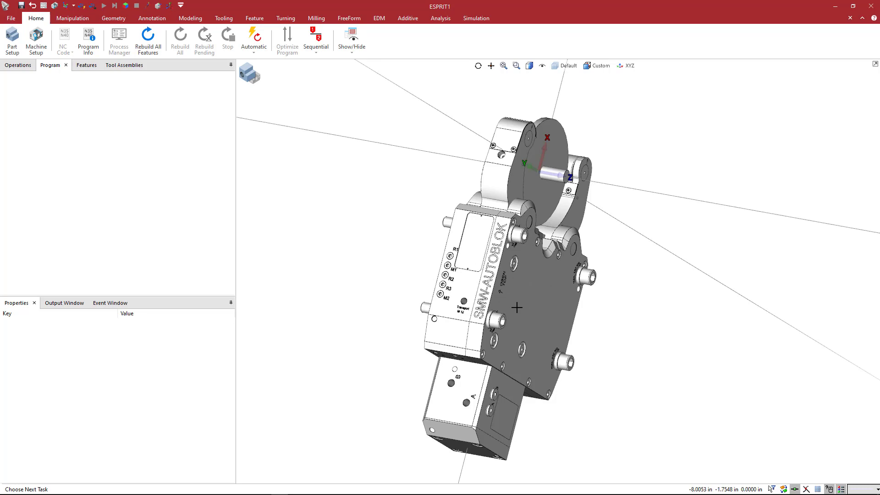
Select the steady rest's two main body solids: the cover plate with the SMW-AUTOBLOK lettering and the adjoining housing
middle_drag(593, 300, 588, 303)
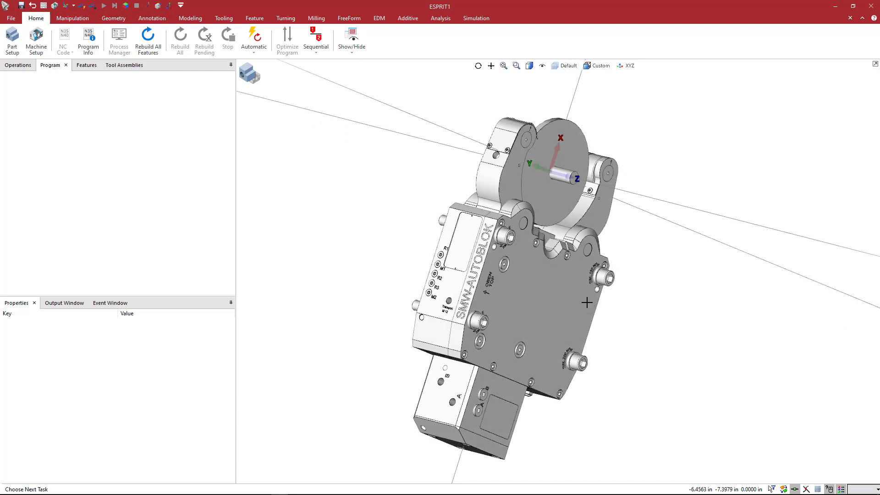
click(532, 290)
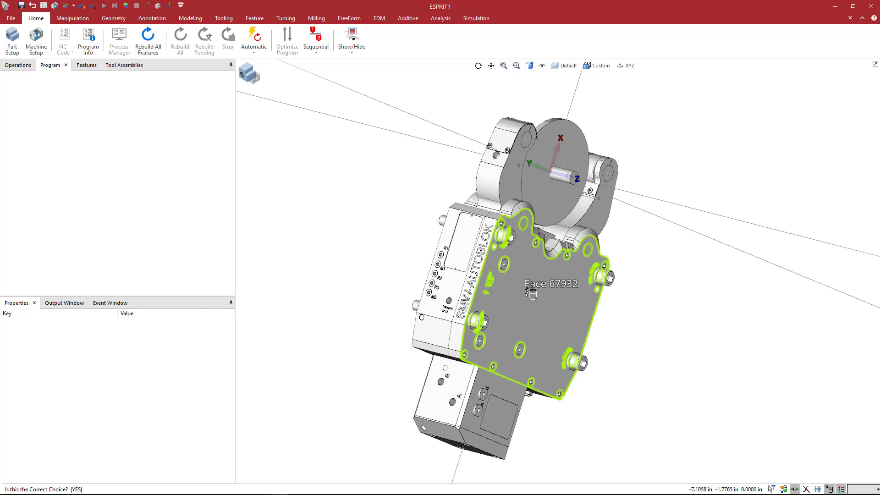
right_click(532, 293)
click(532, 293)
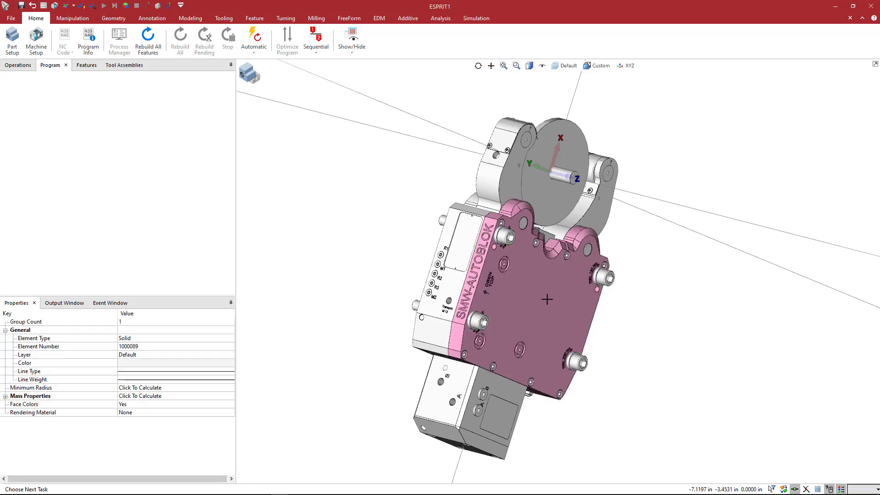
ctrl+click(451, 285)
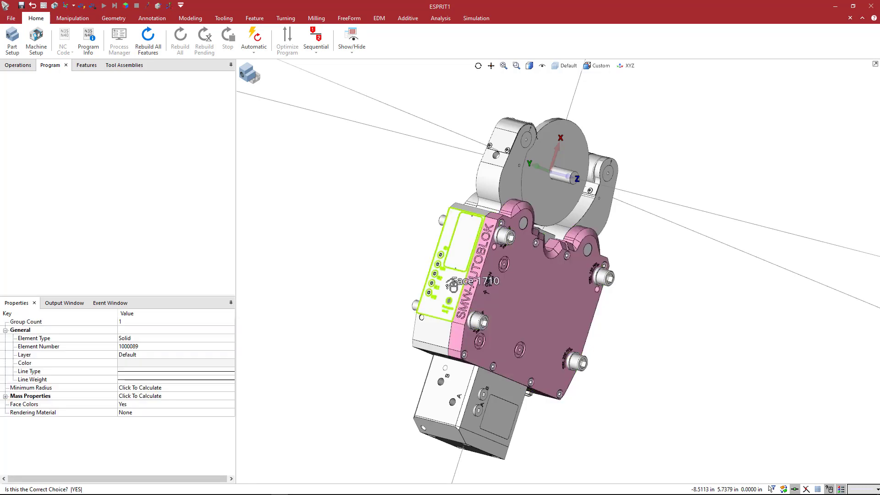
ctrl+right_click(451, 285)
ctrl+click(451, 285)
middle_drag(585, 293, 536, 292)
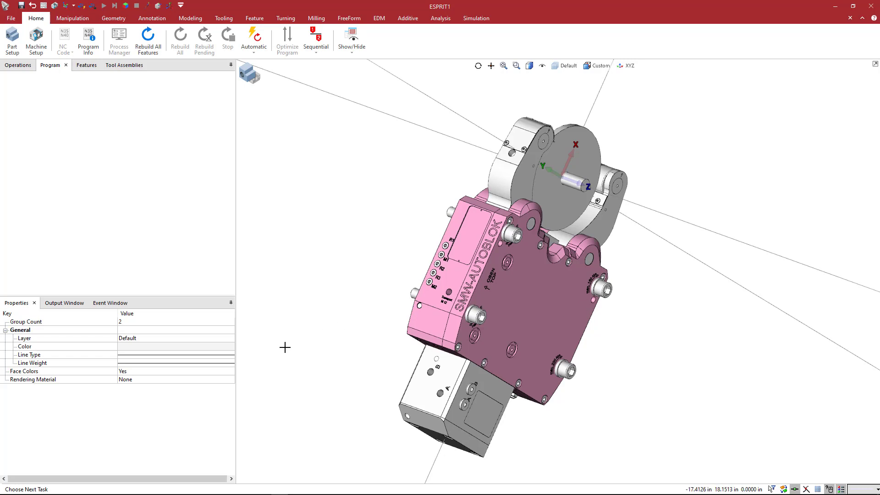
Set the color of the two selected body solids to a custom dark grey based on black, and clear the selection
click(222, 349)
click(222, 348)
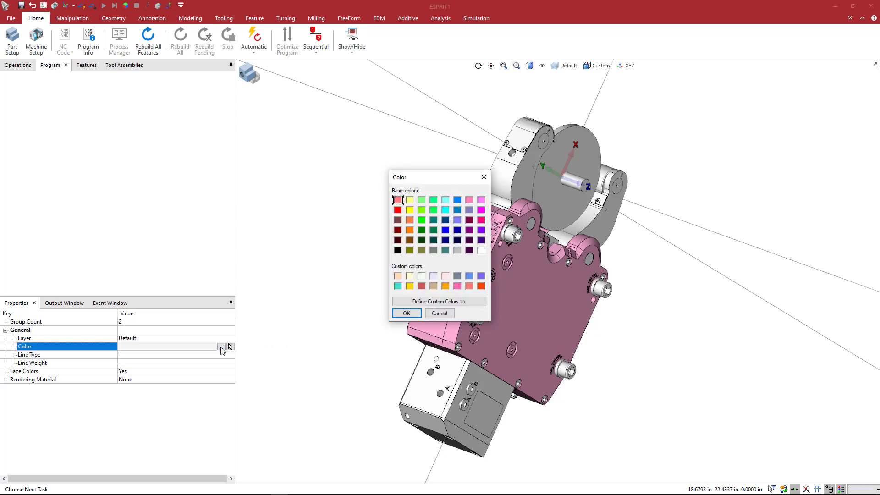
click(397, 250)
click(397, 250)
click(429, 301)
click(588, 249)
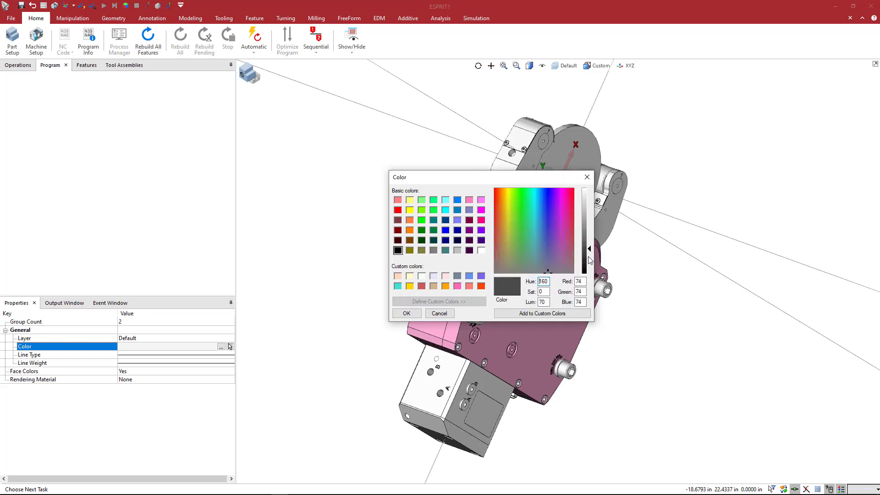
drag(589, 248, 591, 246)
click(402, 314)
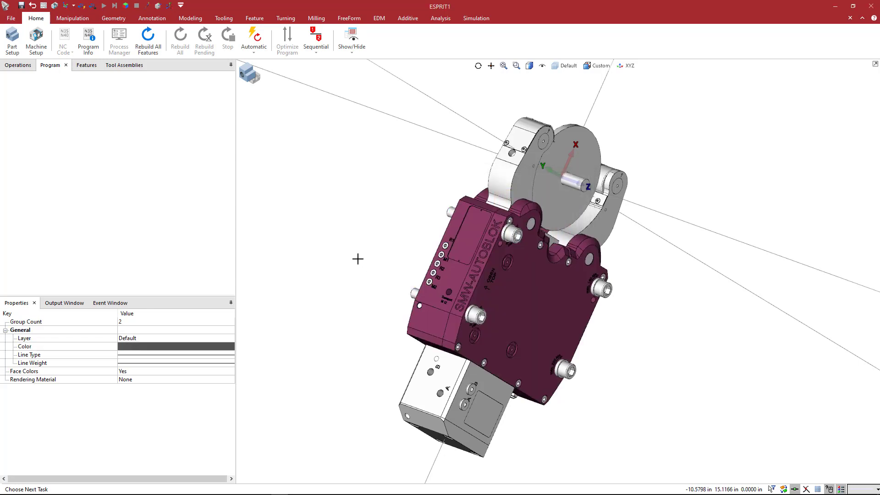
click(356, 262)
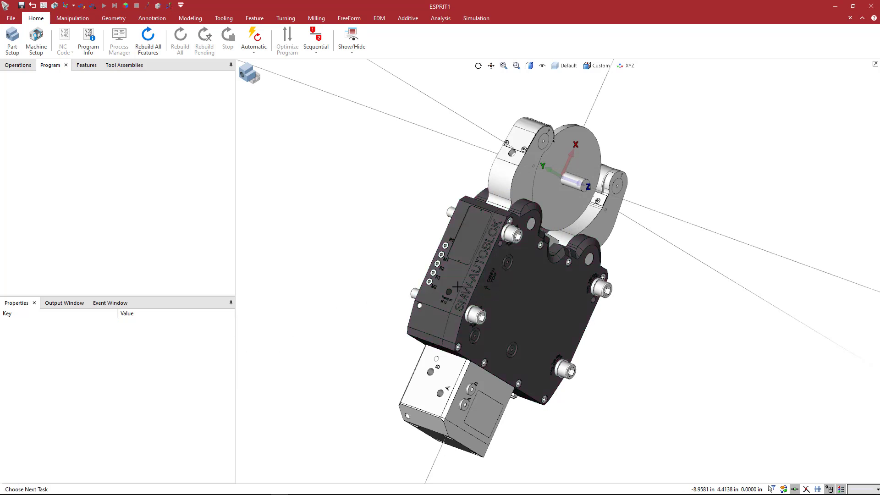
Select the housing and cover plate solids, recolor both to a slightly lighter dark grey, and clear the selection
click(469, 244)
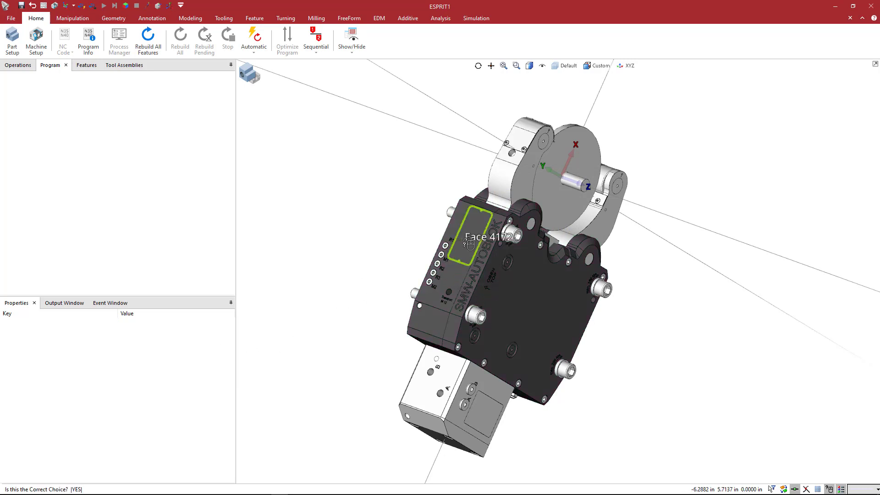
click(470, 245)
click(502, 280)
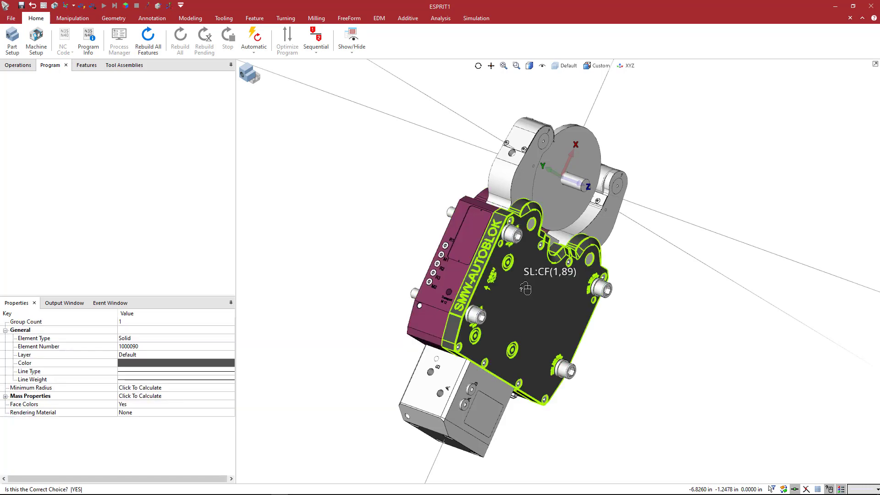
click(502, 281)
click(228, 347)
click(221, 346)
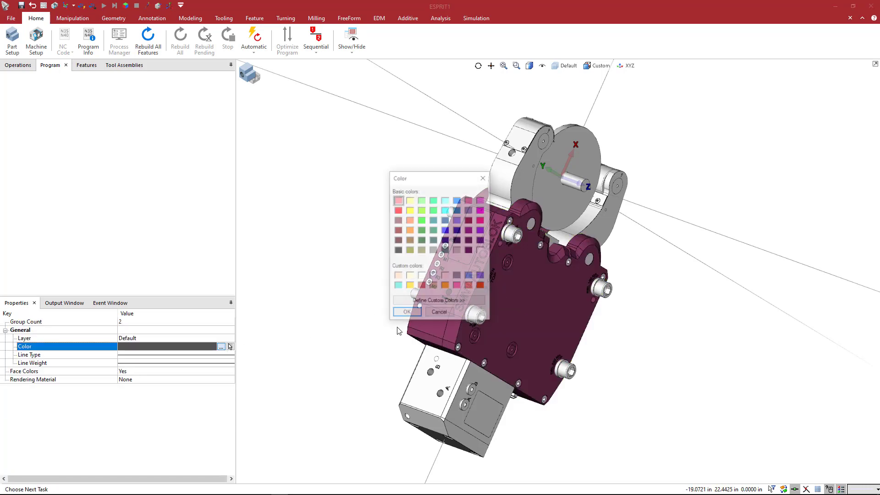
click(423, 276)
click(411, 313)
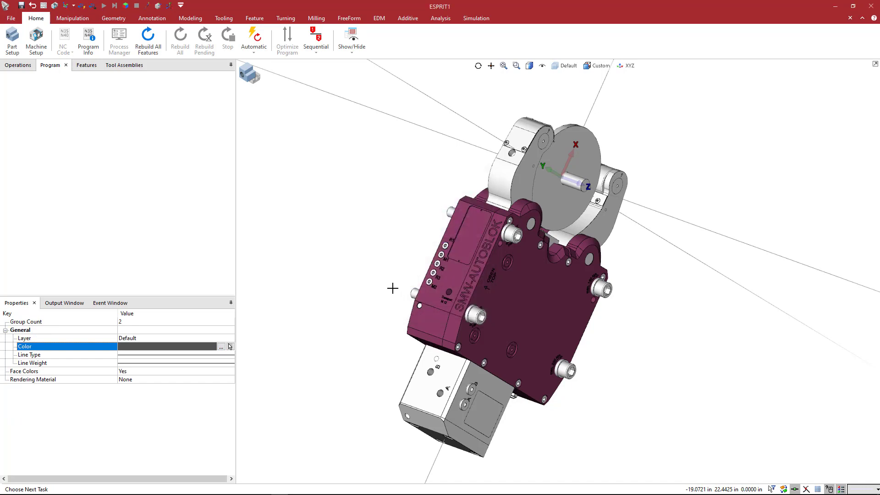
click(375, 260)
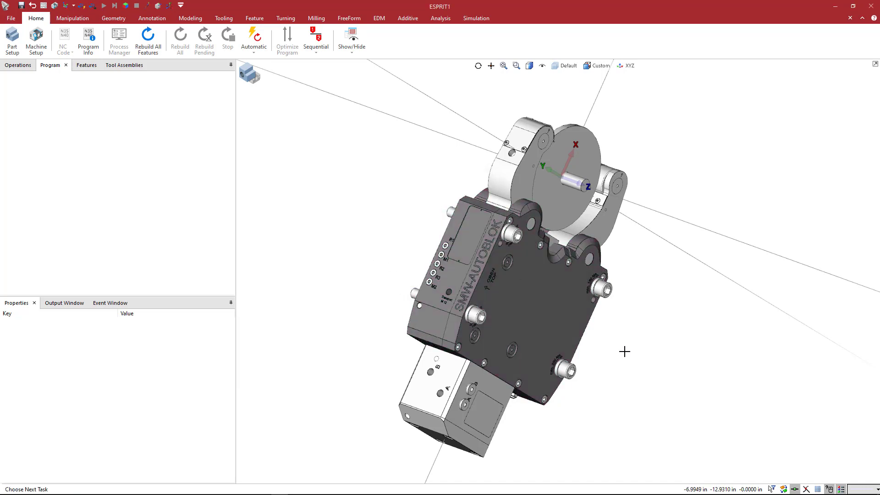
Review the selection filter options and turn on Closed Pocket Cavity for loop selection propagation
click(772, 489)
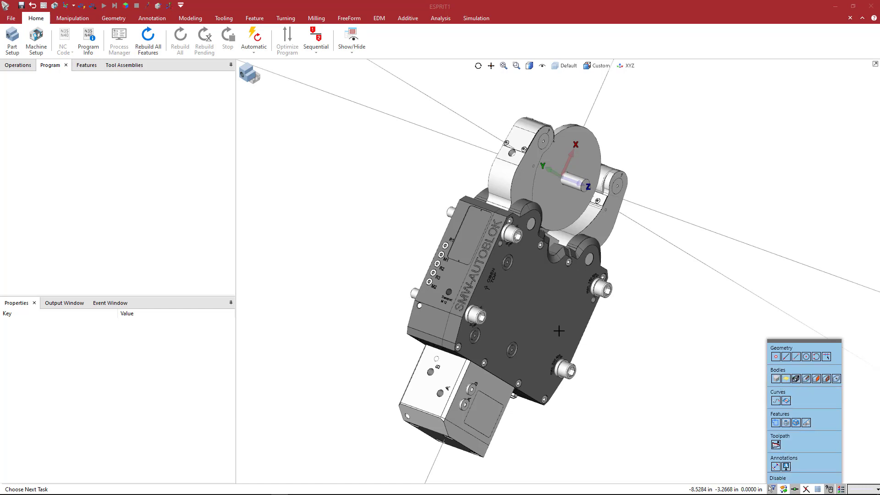
click(789, 369)
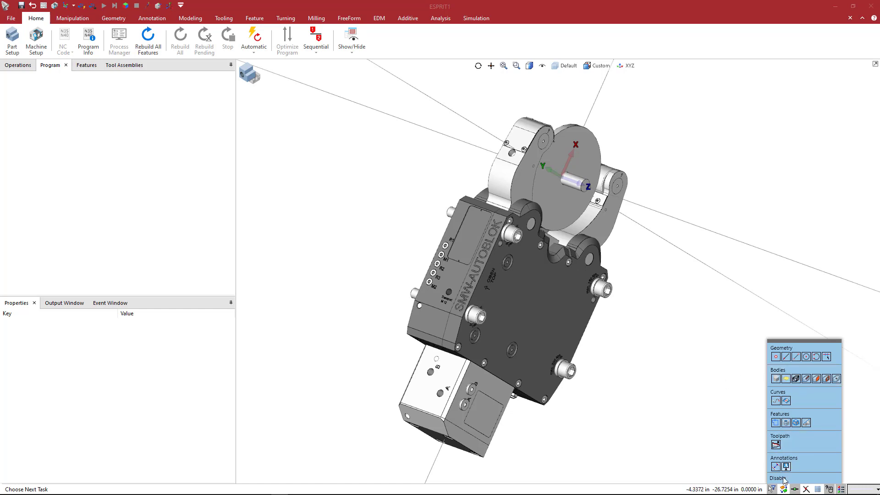
click(784, 489)
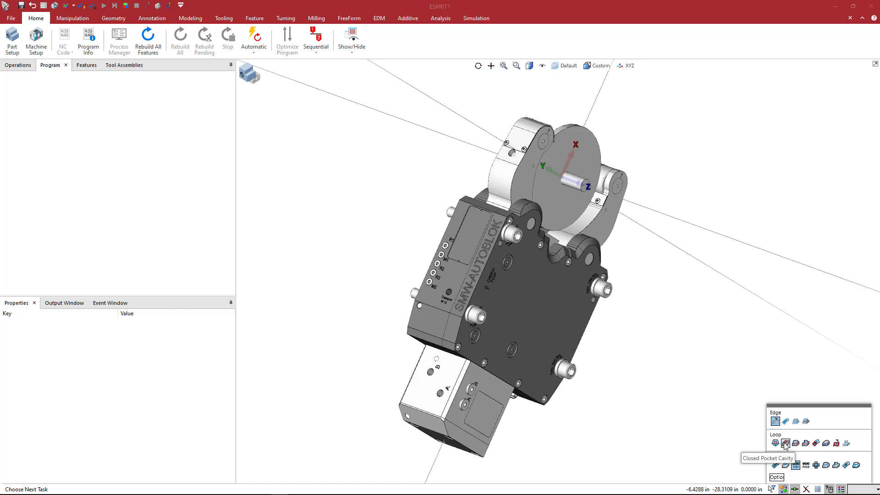
Try to select the SMW-AUTOBLOK lettering by propagating from the cover plate face around it
scroll(495, 271, up, 5)
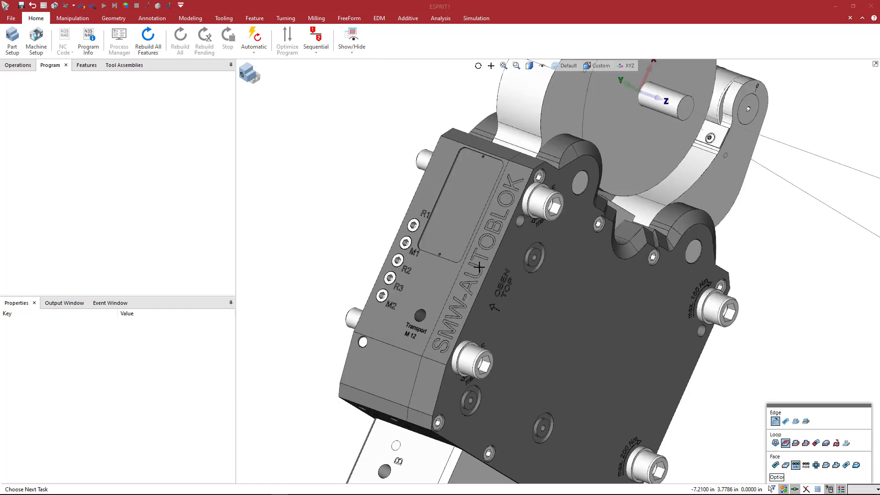
middle_drag(495, 268, 503, 262)
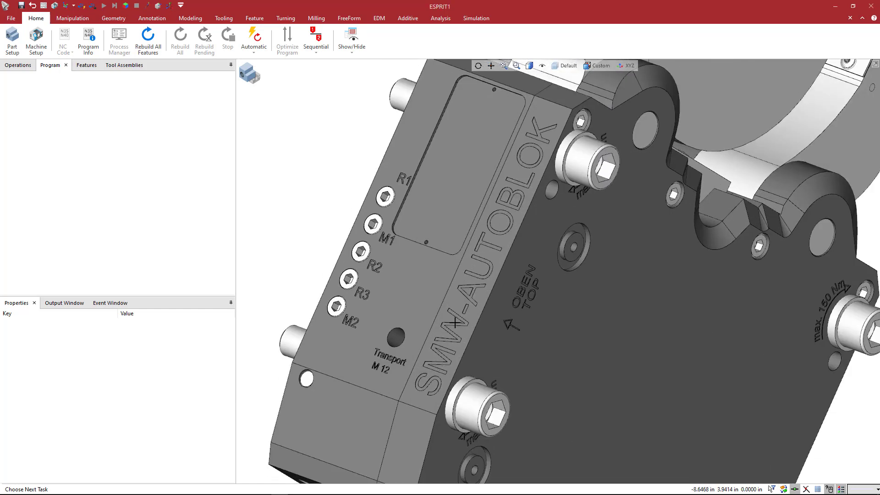
click(511, 248)
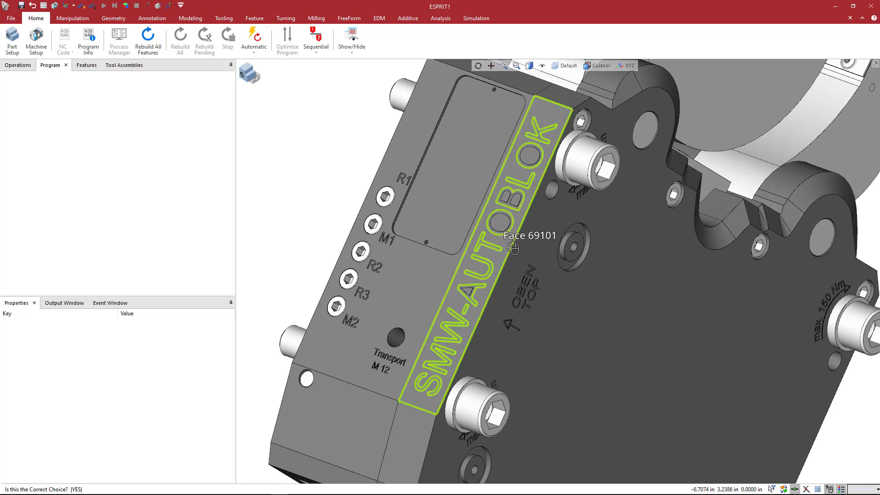
click(513, 248)
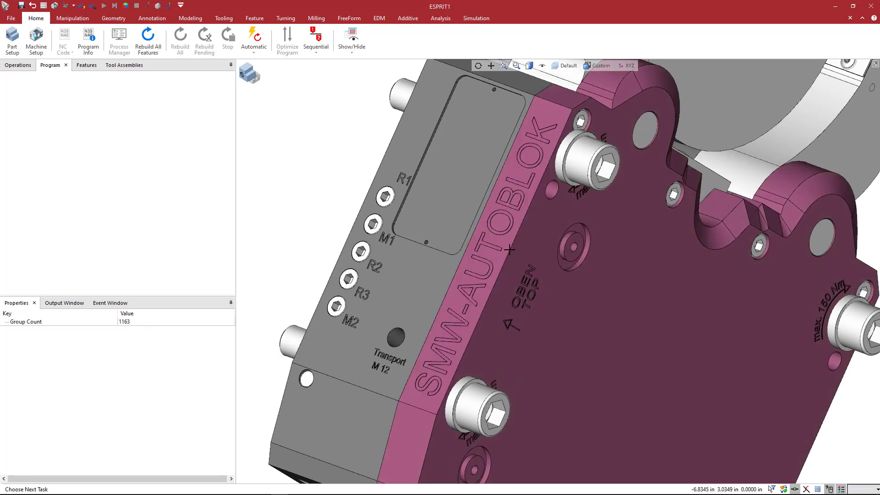
Change the face propagation option, clear the selection, and select the recessed SMW-AUTOBLOK lettering faces through the face surrounding them
click(783, 489)
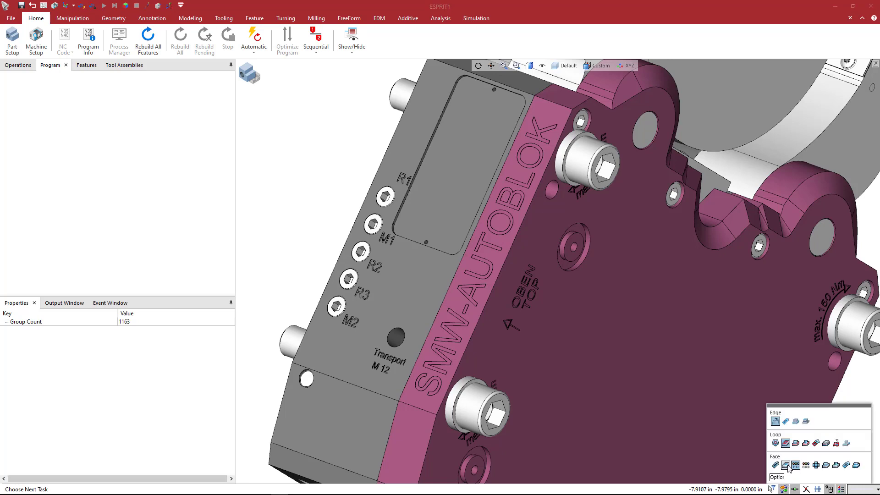
click(786, 465)
key(Escape)
click(511, 242)
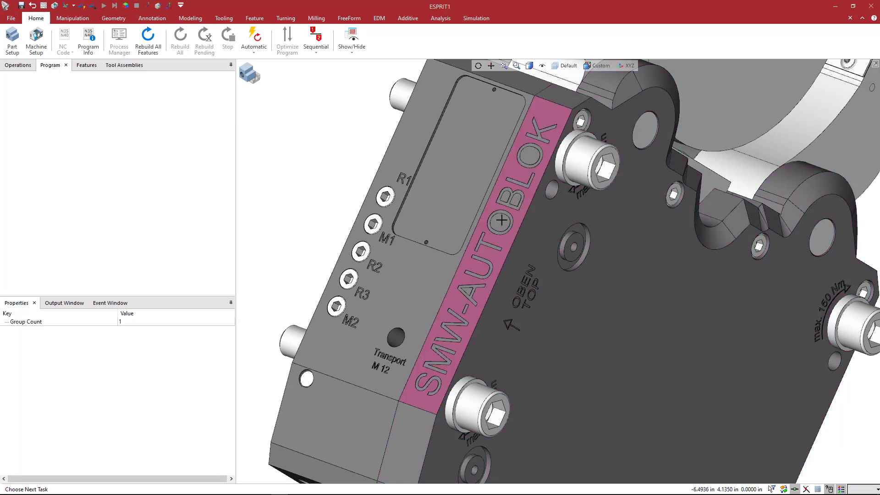
click(518, 218)
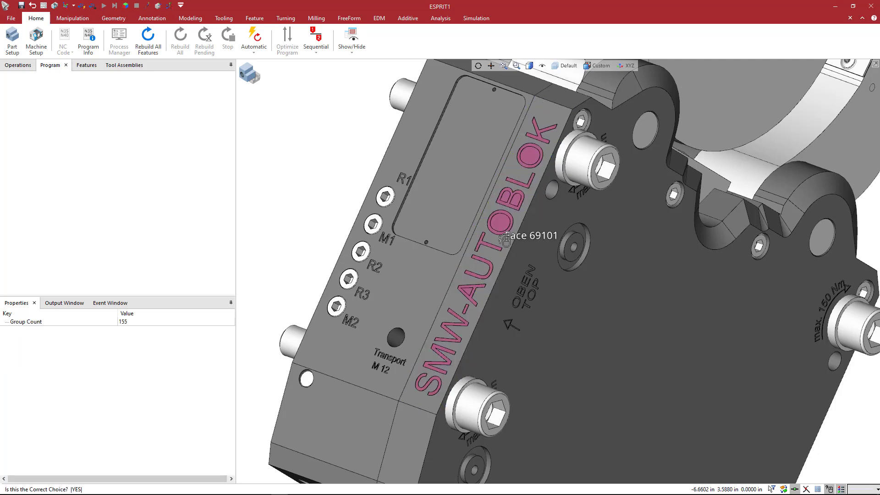
click(514, 246)
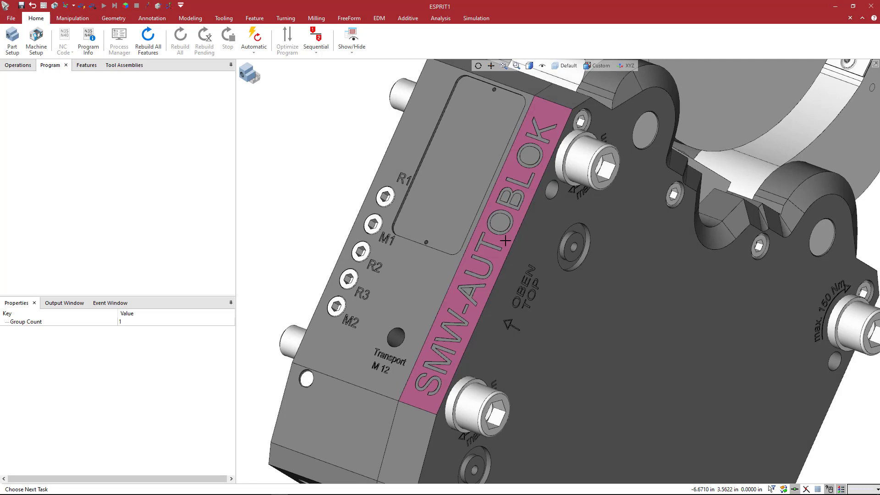
click(504, 241)
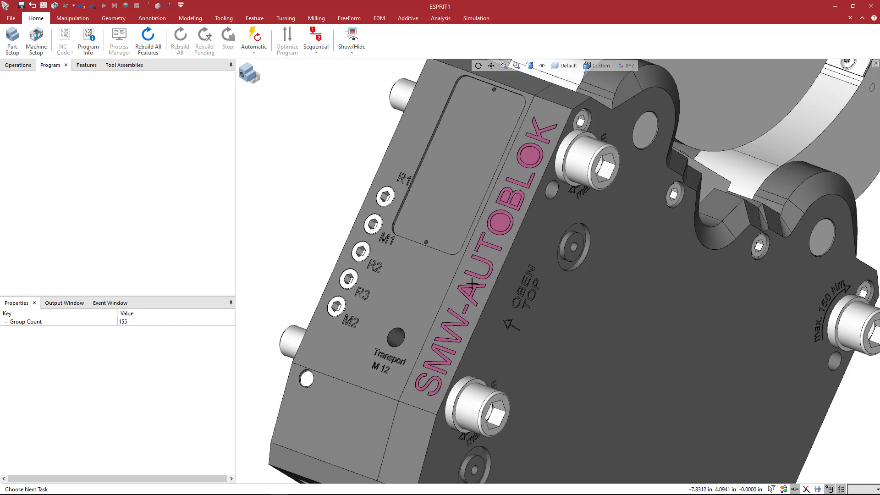
Remove the enclosed center faces of the A and the first O in AUTOBLOK from the lettering selection
scroll(472, 296, up, 10)
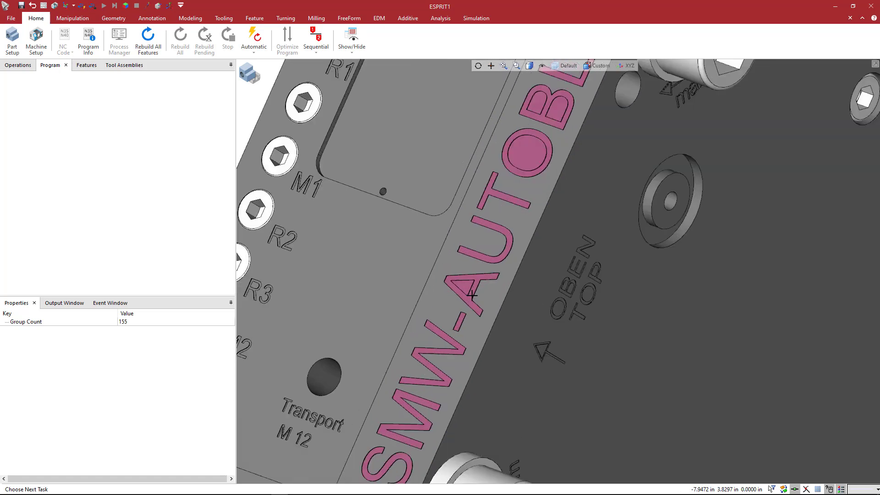
ctrl+click(458, 271)
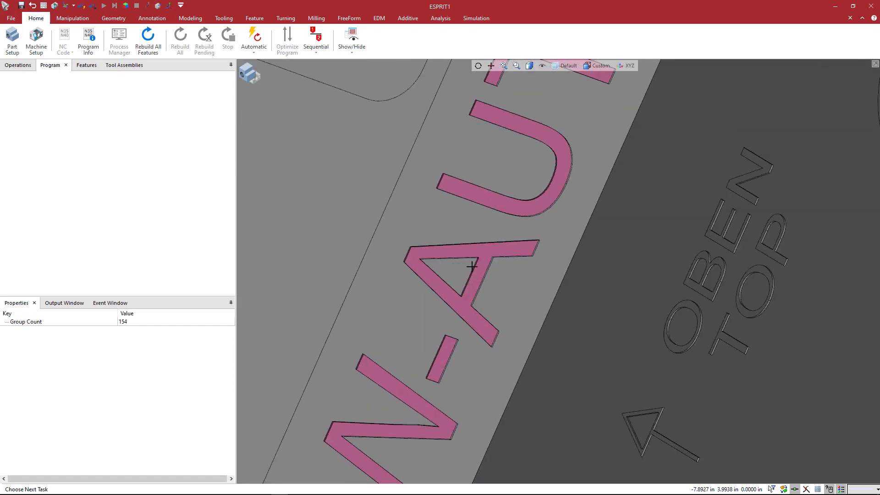
scroll(540, 186, down, 5)
ctrl+click(587, 103)
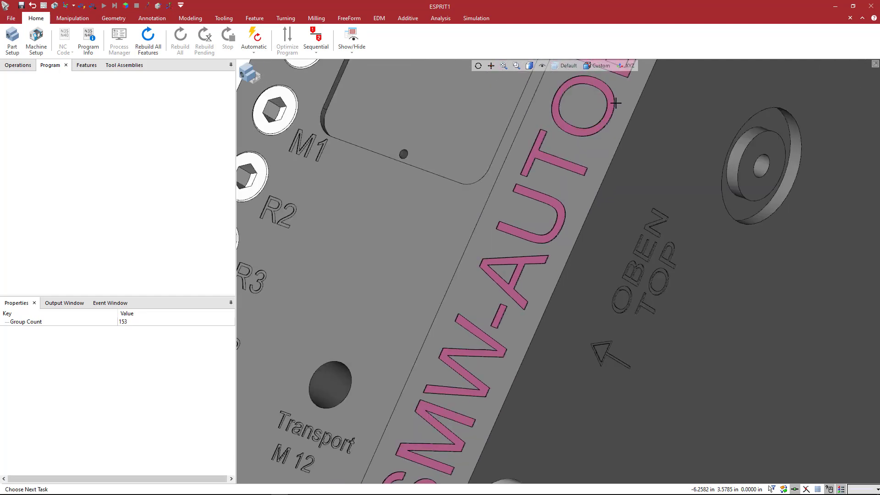
Remove both enclosed faces of the B and the center face of the second O from the lettering selection
middle_drag(591, 161, 536, 328)
scroll(623, 110, down, 1)
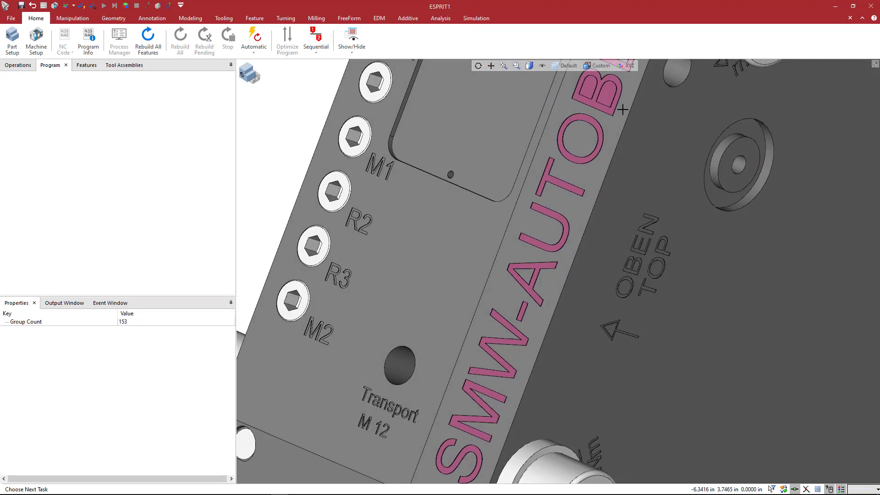
scroll(615, 118, up, 3)
scroll(614, 120, down, 2)
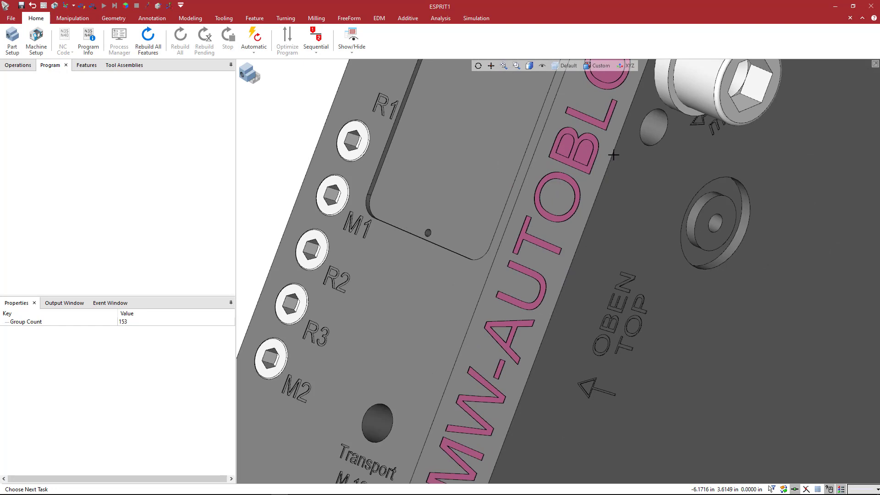
ctrl+click(569, 148)
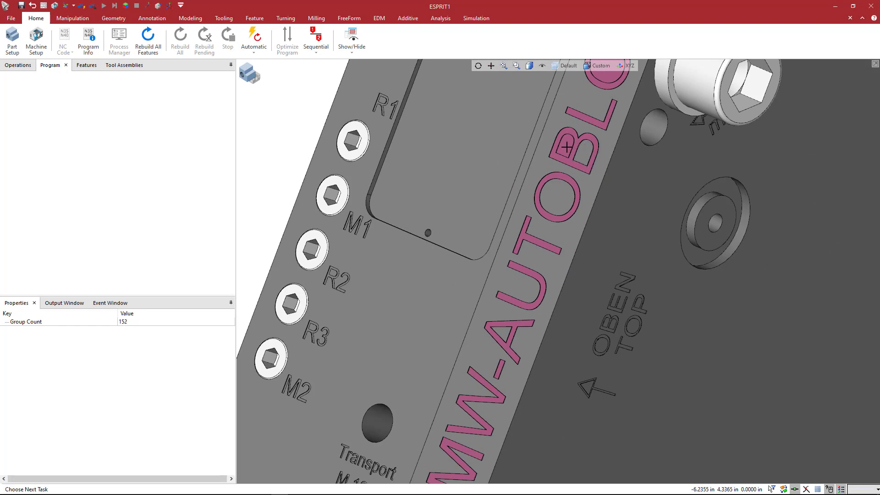
ctrl+click(567, 147)
ctrl+middle_drag(605, 143, 554, 275)
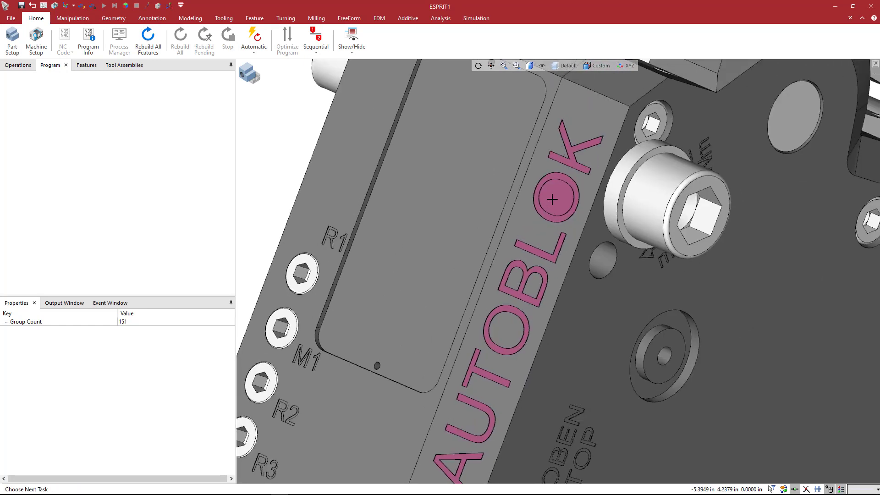
ctrl+click(552, 199)
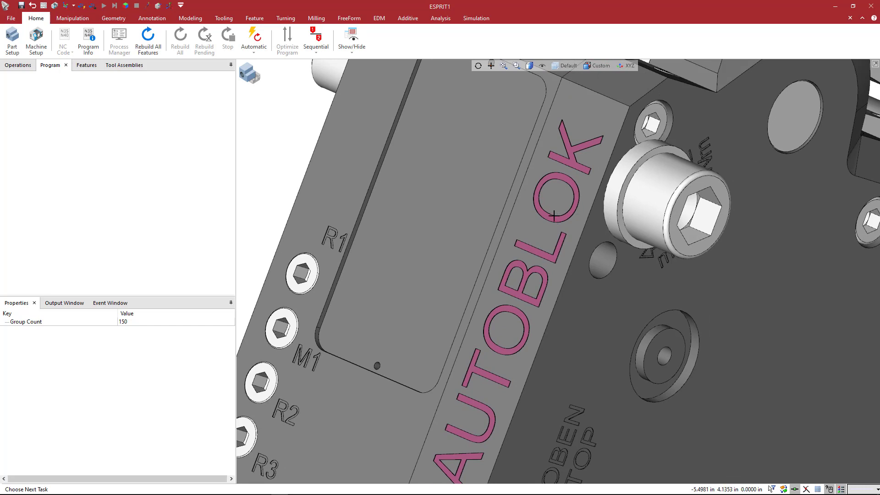
scroll(556, 275, down, 2)
ctrl+middle_drag(555, 277, 562, 202)
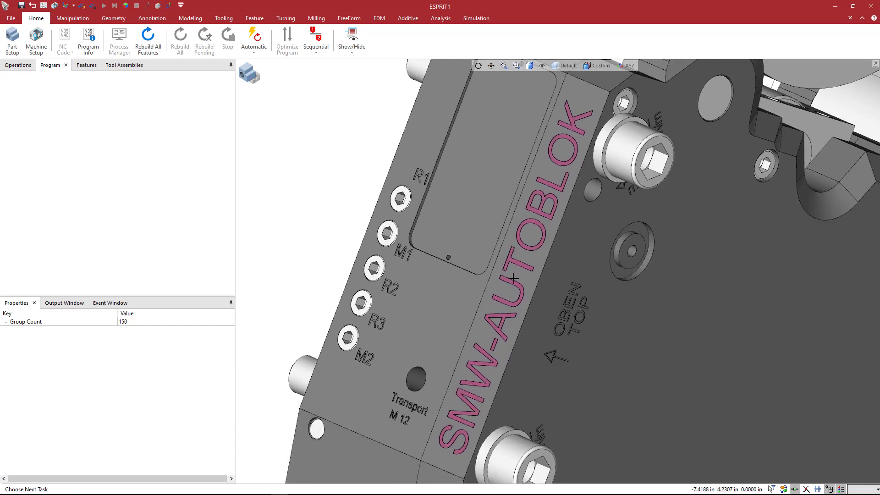
Change the color of the selected SMW-AUTOBLOK lettering faces to a custom dark gray with red, green and blue at 44
right_click(478, 207)
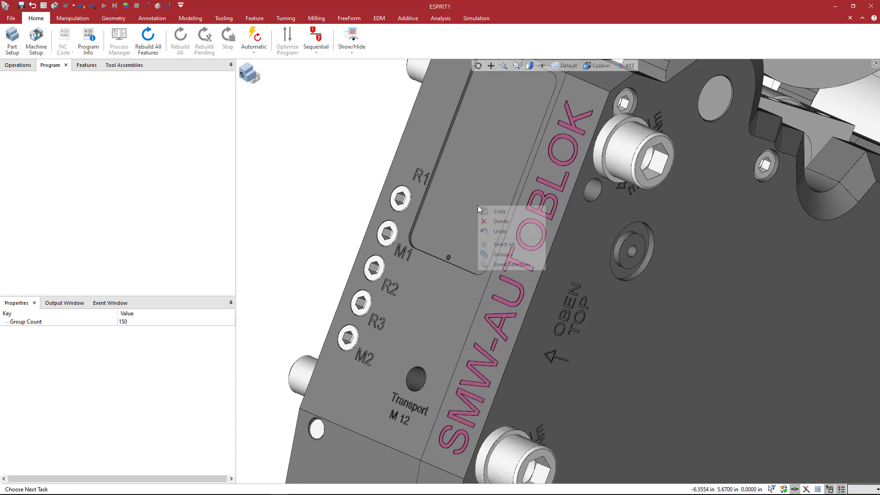
click(504, 212)
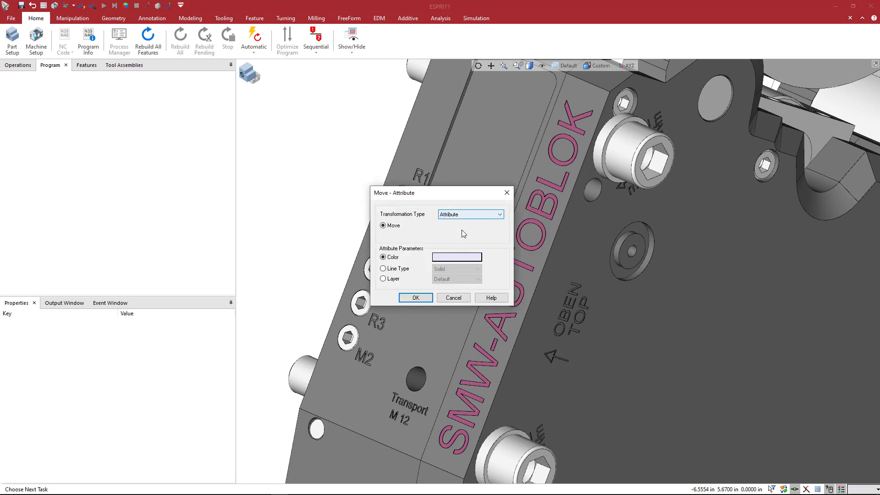
click(463, 257)
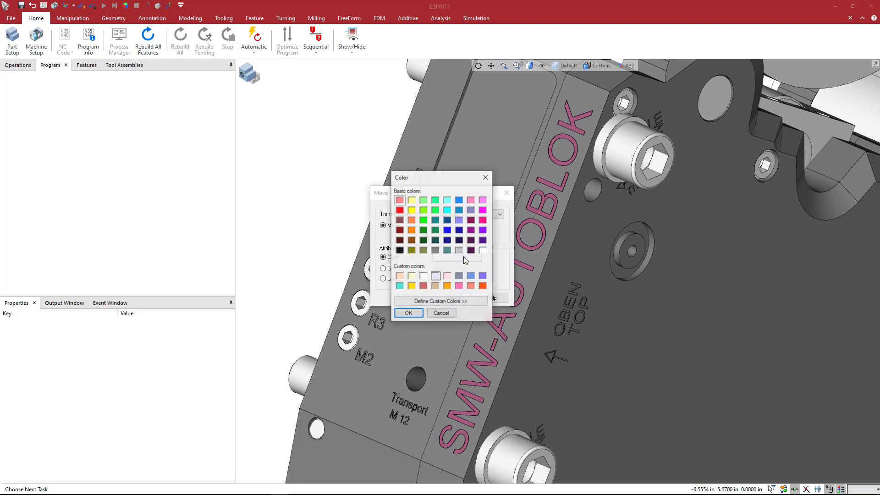
click(440, 301)
click(587, 265)
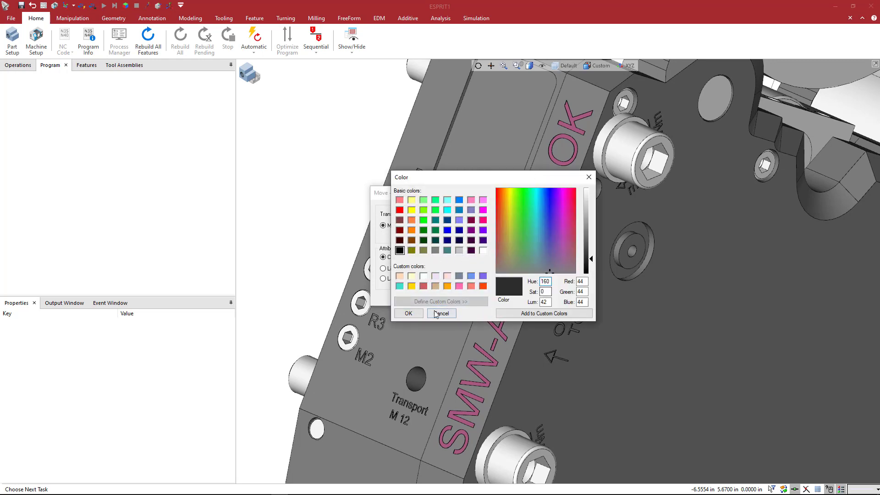
click(408, 313)
click(415, 298)
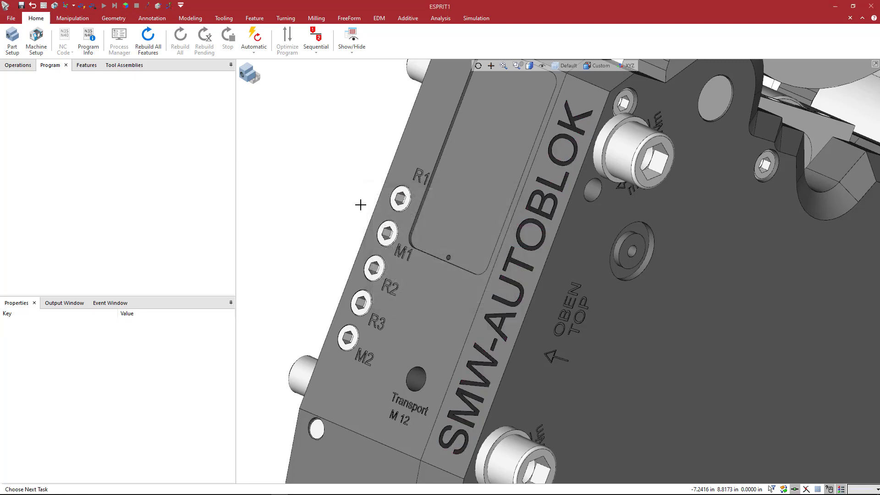
Examine the colored steady rest, highlighting the pivot pin face of the upper arm to check where the jaws rotate
scroll(359, 204, down, 3)
middle_drag(571, 239, 525, 330)
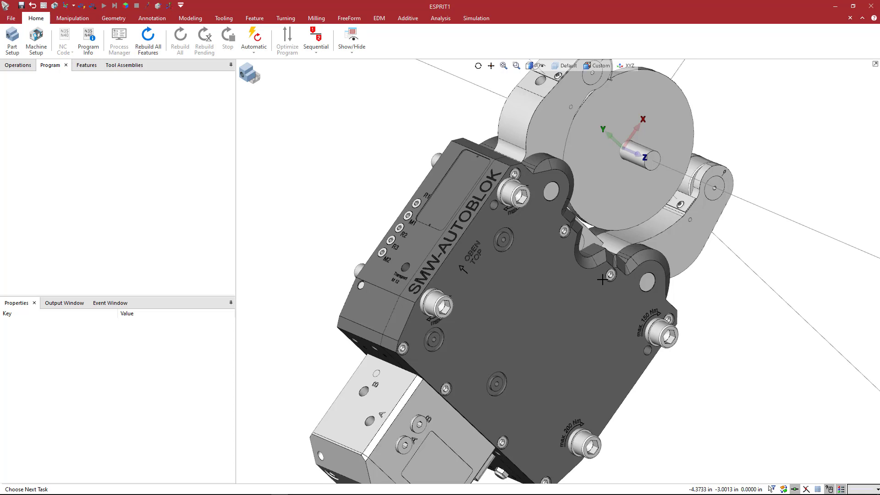
scroll(582, 305, down, 3)
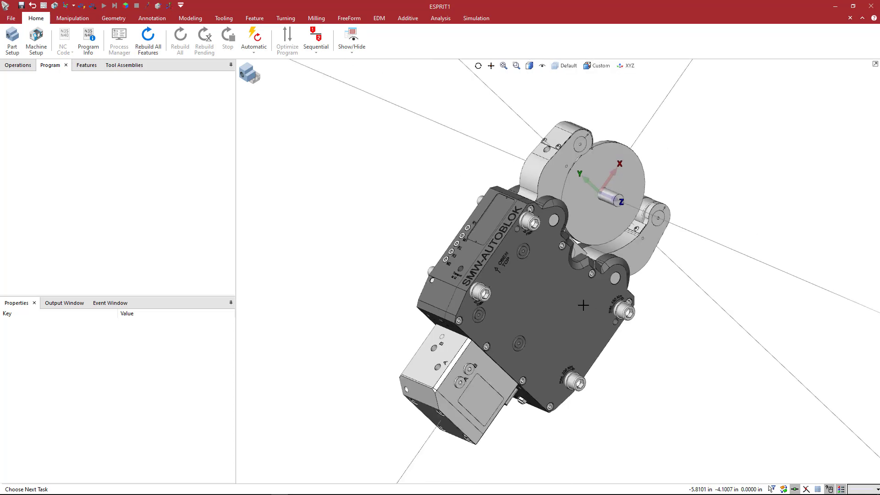
middle_drag(583, 306, 563, 303)
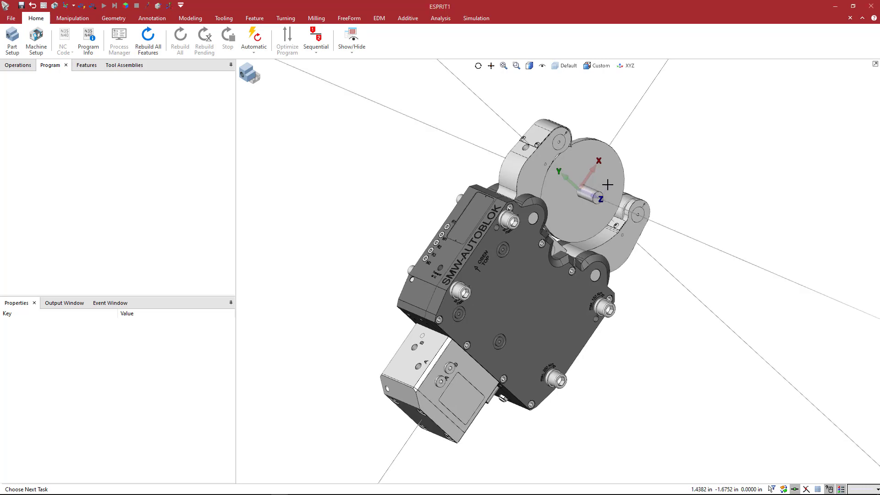
middle_drag(607, 184, 600, 186)
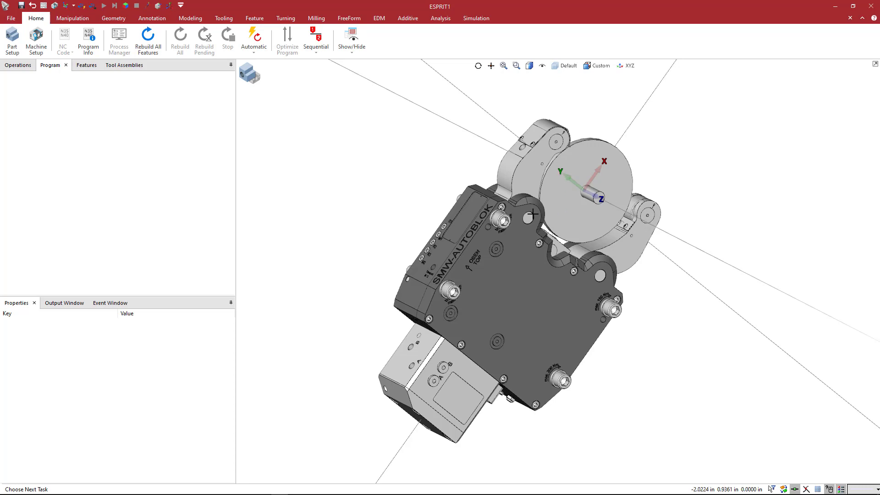
scroll(528, 218, up, 1)
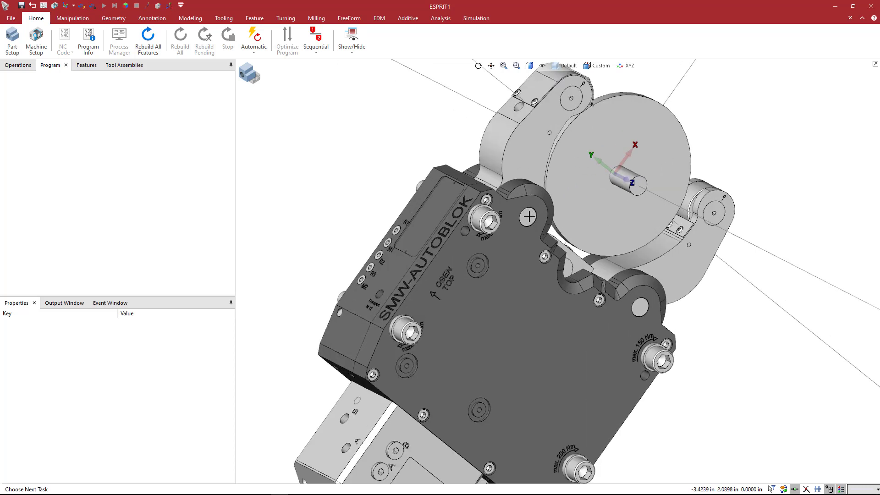
click(527, 217)
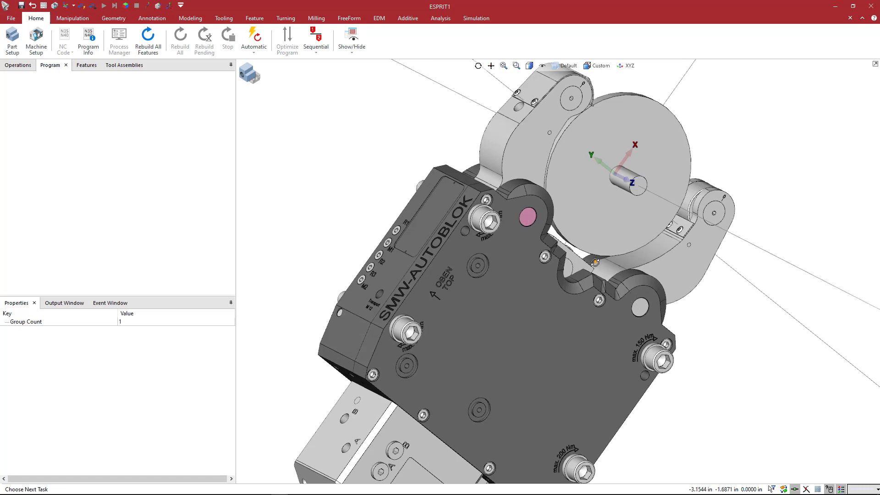
middle_drag(590, 262, 545, 261)
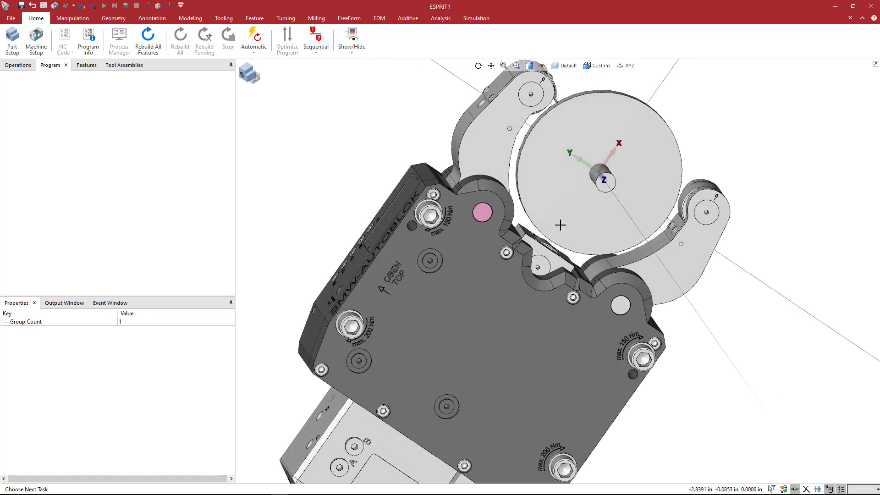
middle_drag(587, 219, 595, 227)
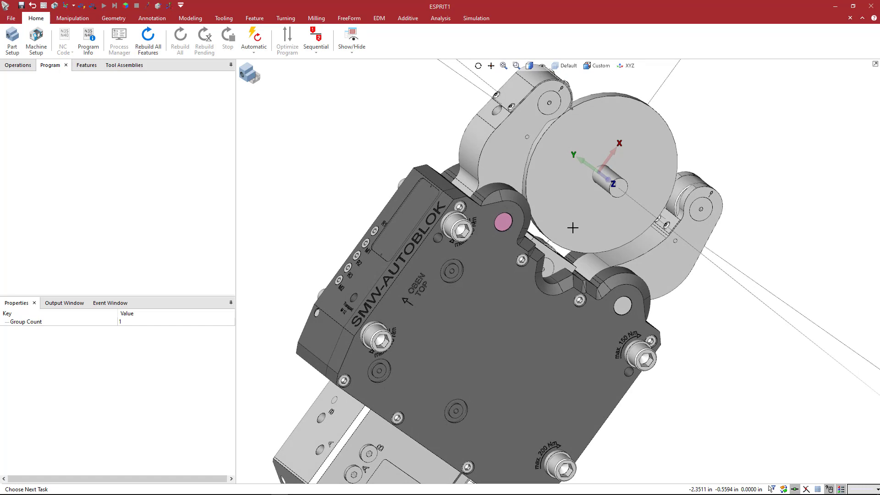
click(720, 141)
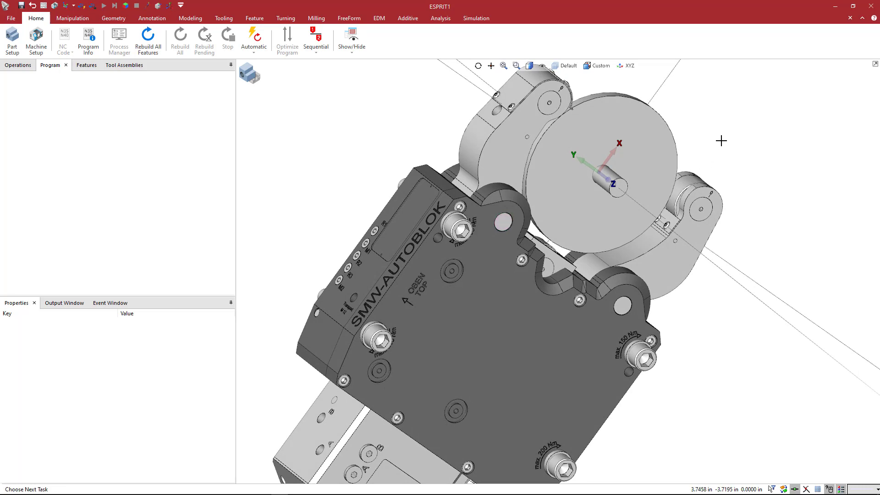
scroll(635, 142, down, 1)
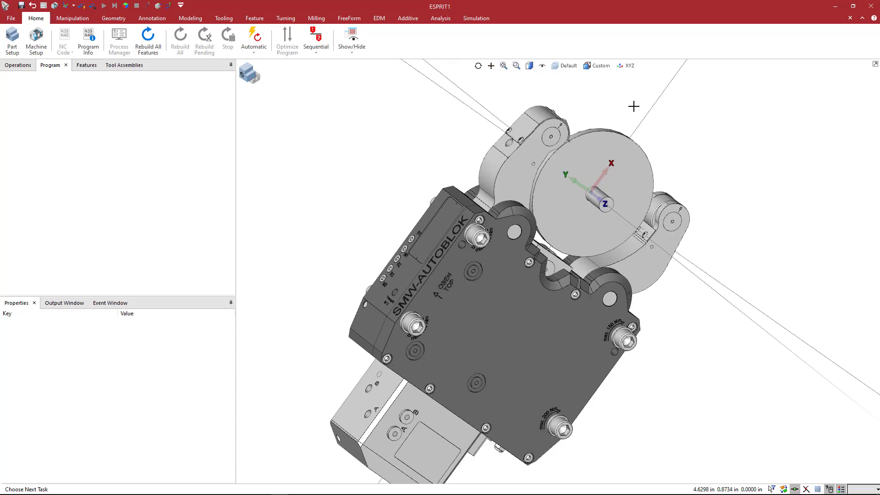
Create three new work planes named JA_1, JA_2 and JA_3
click(622, 68)
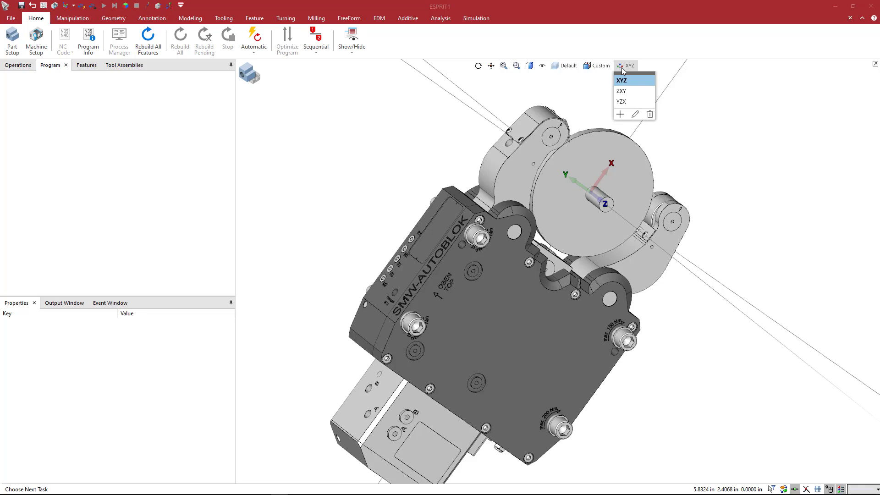
click(621, 115)
text(JA_1)
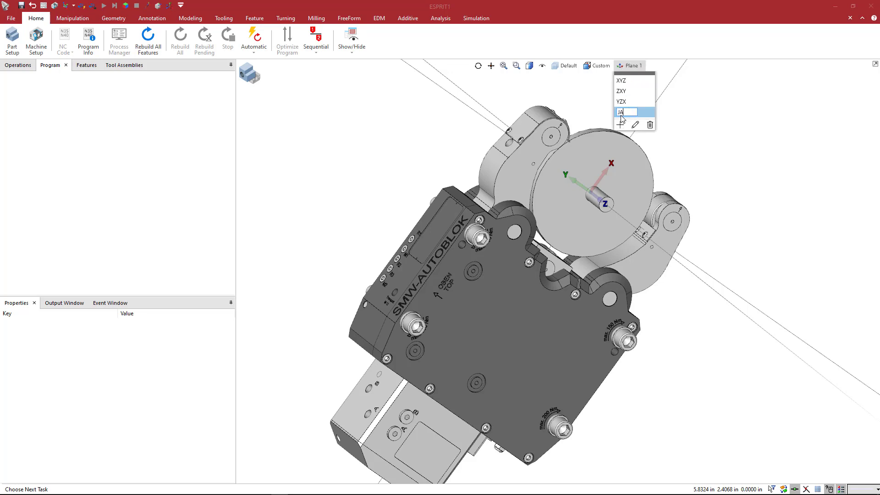
key(Return)
click(620, 124)
text(JA)
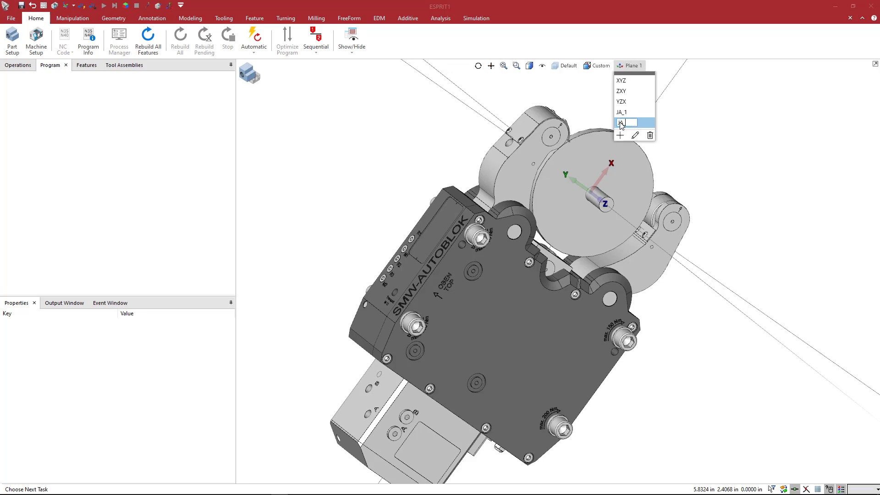
text(_2)
key(Return)
click(621, 136)
text(JA_3)
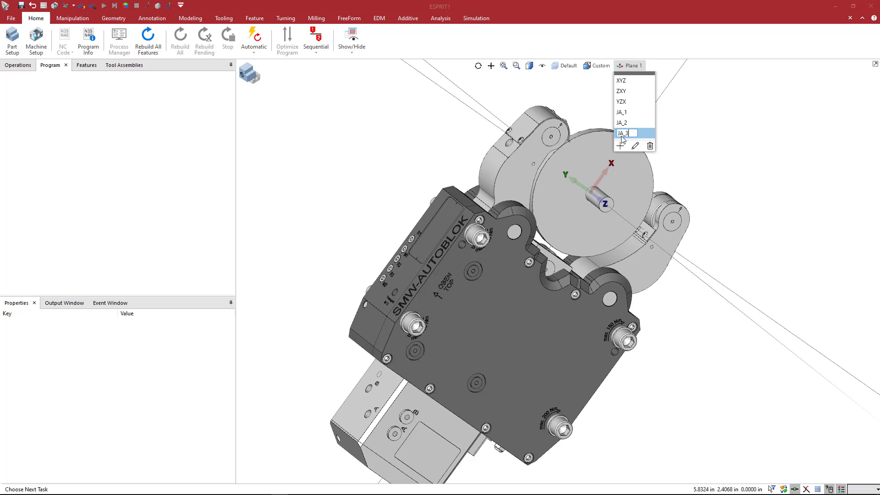
key(Return)
click(711, 173)
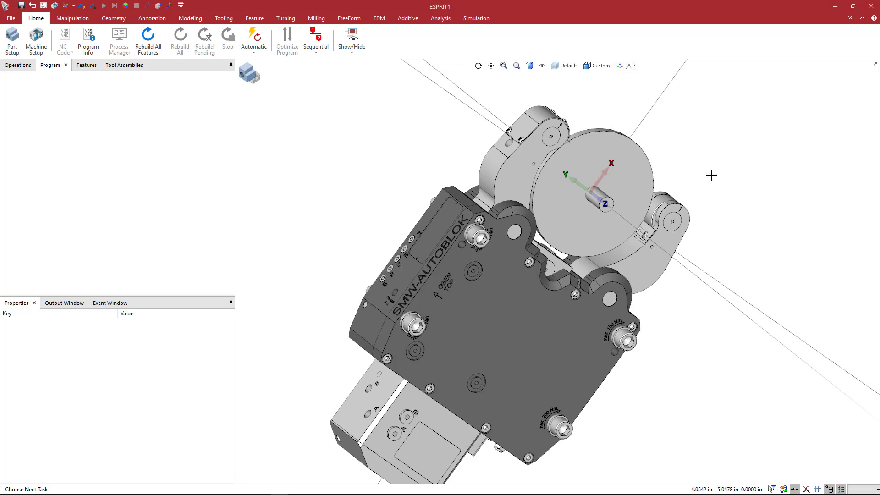
Start saving the model under a new name and create and open a folder named SMW Autoblok inside OEM Solids
middle_drag(718, 168, 723, 167)
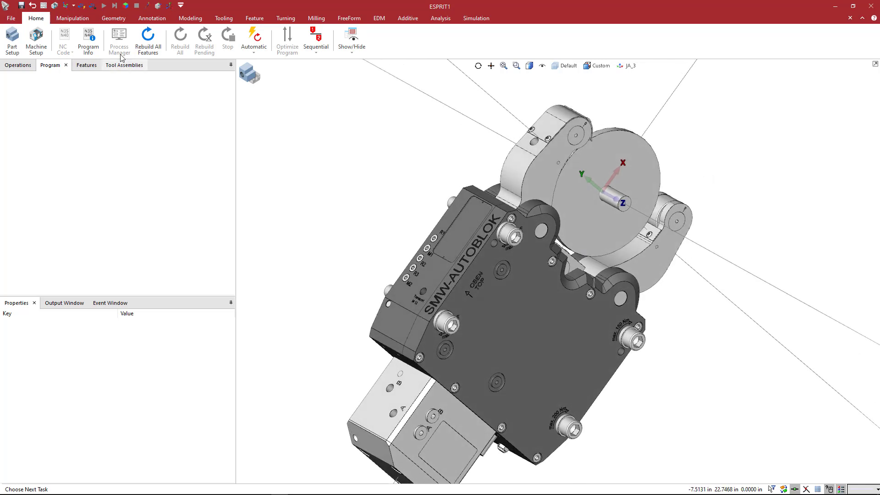
click(11, 19)
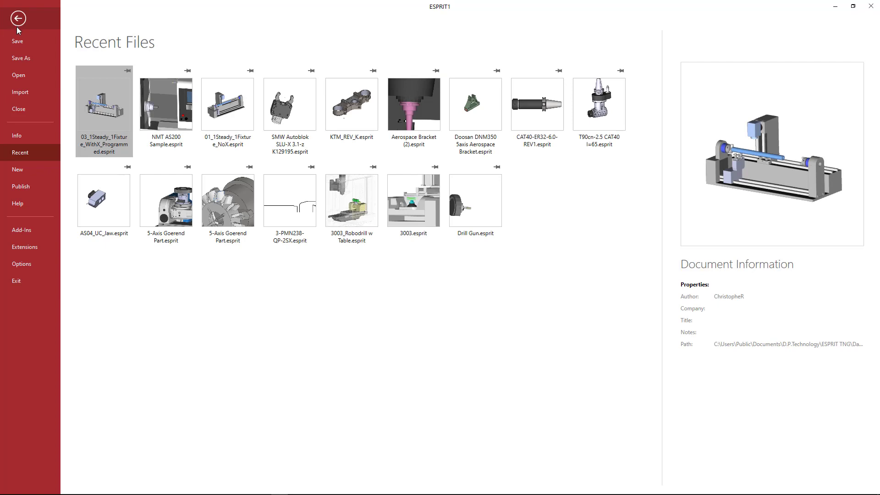
click(21, 57)
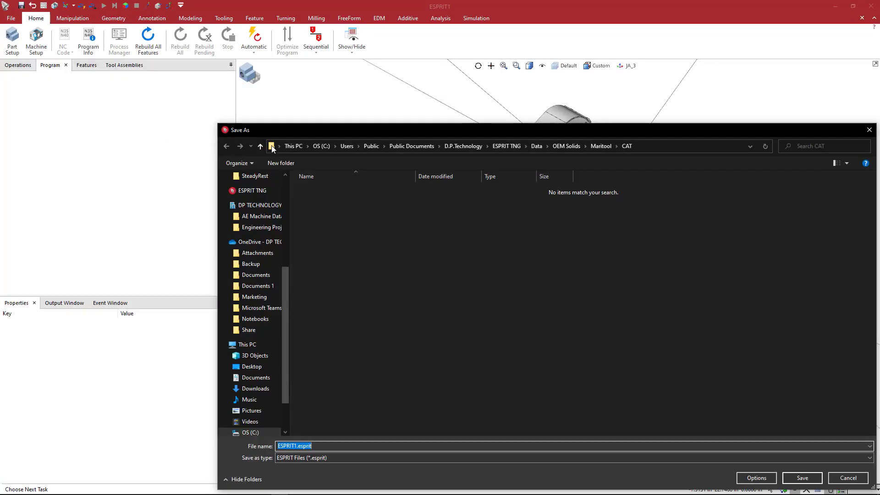
click(555, 147)
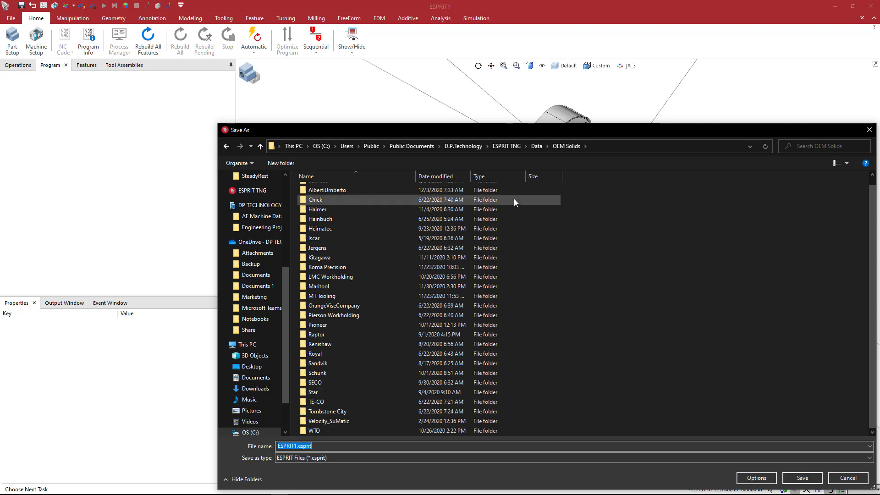
click(277, 164)
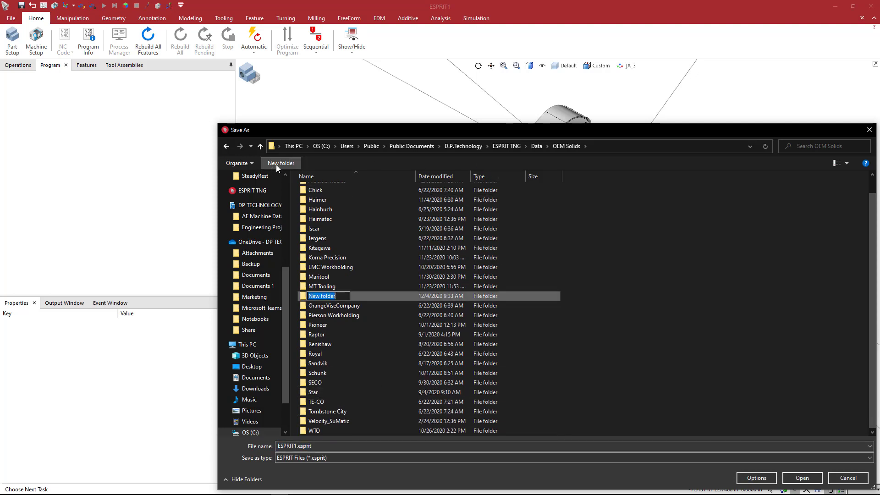
text(SMW Autoblok)
key(Return)
double_click(329, 383)
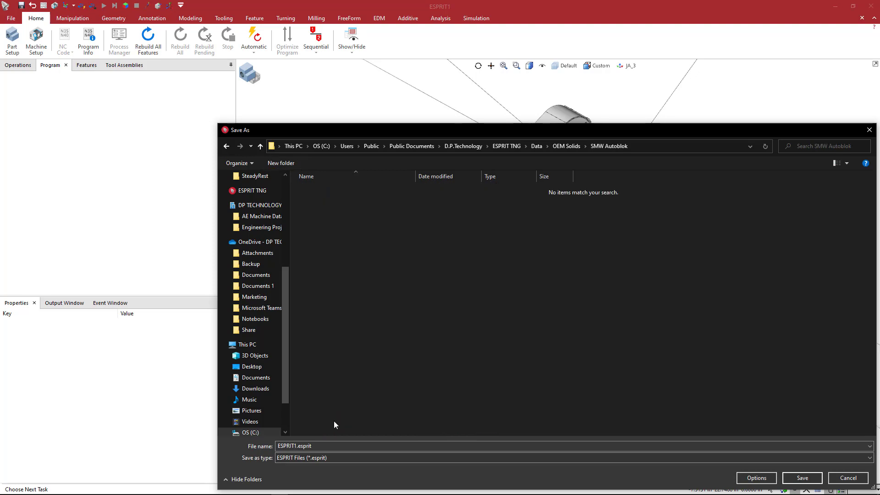
Save the model as a Fixture file (*.gdml) named SMW Autoblok SLU-X 3.1-z K129195
click(330, 458)
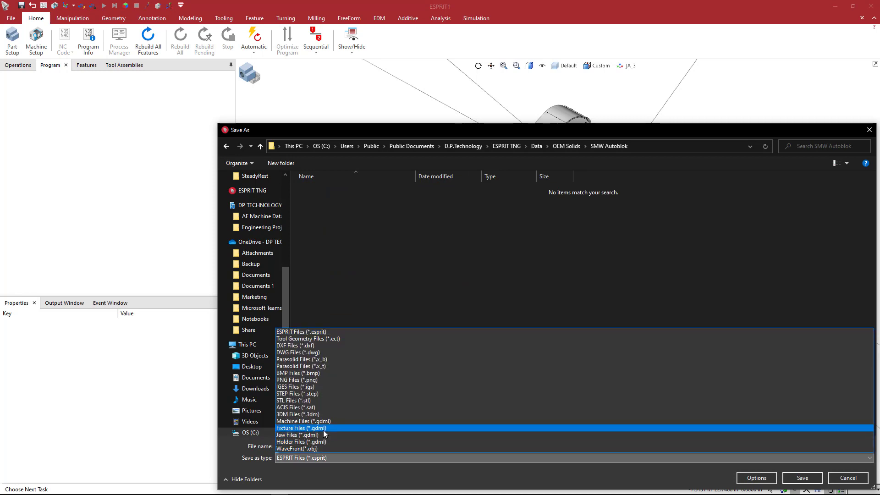
click(323, 429)
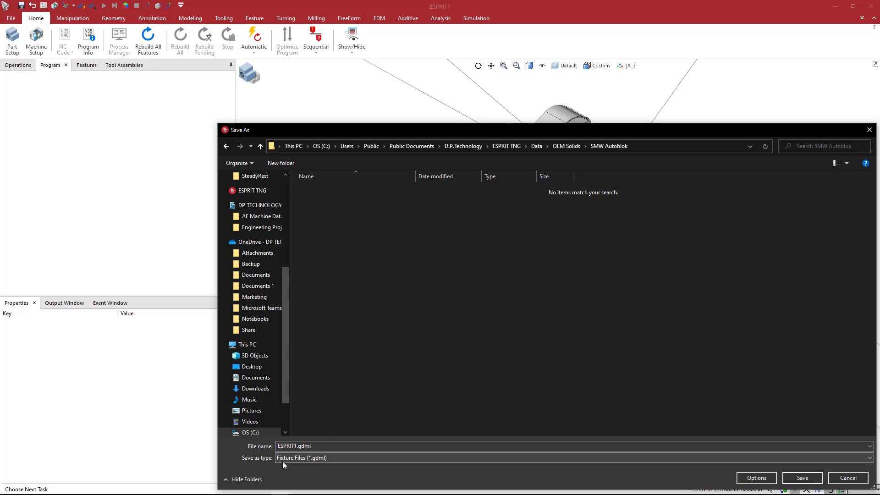
double_click(321, 446)
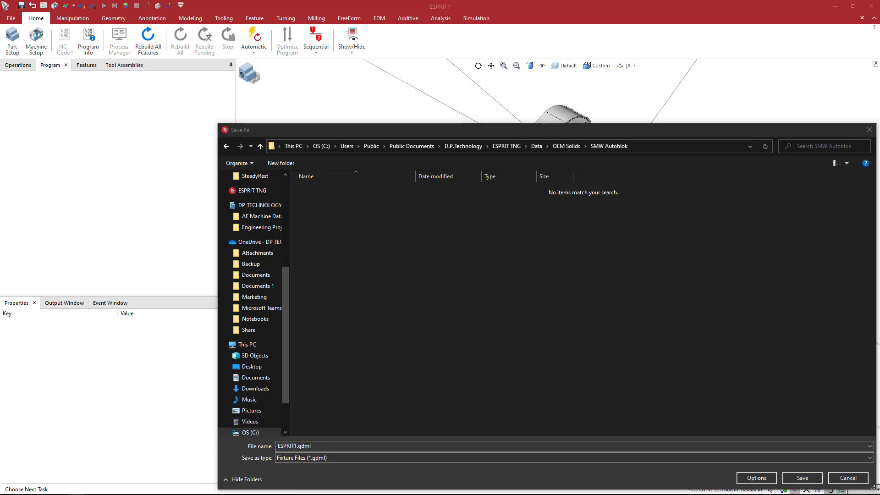
drag(316, 446, 263, 444)
key(ctrl+v)
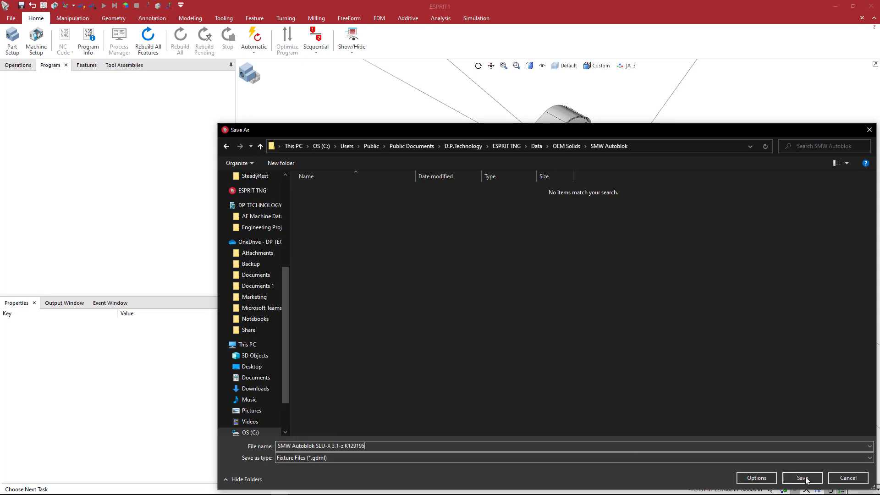
click(803, 478)
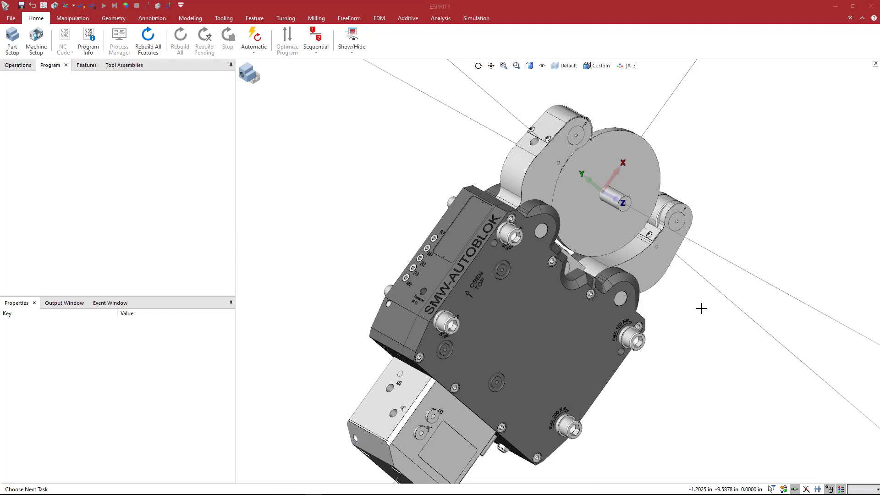
Switch to a maximized ESPRIT Machine Tool Builder and view the fixture-level properties of the SMW Autoblok SLU-X 3.1-z K129195 document without the orig_ prefix
drag(879, 103, 317, 31)
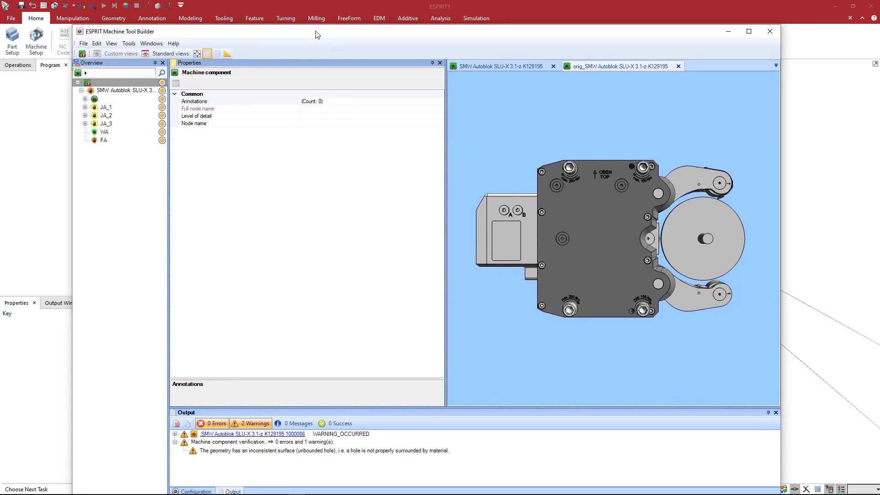
double_click(347, 32)
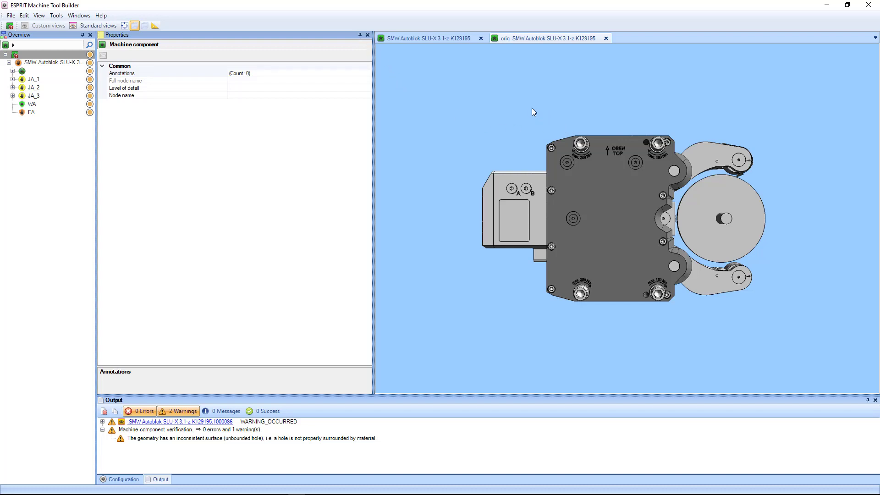
click(461, 37)
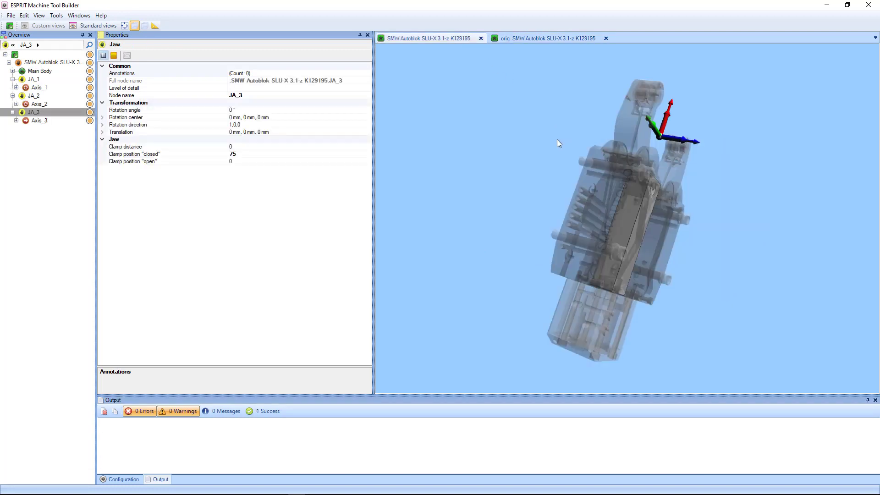
click(50, 64)
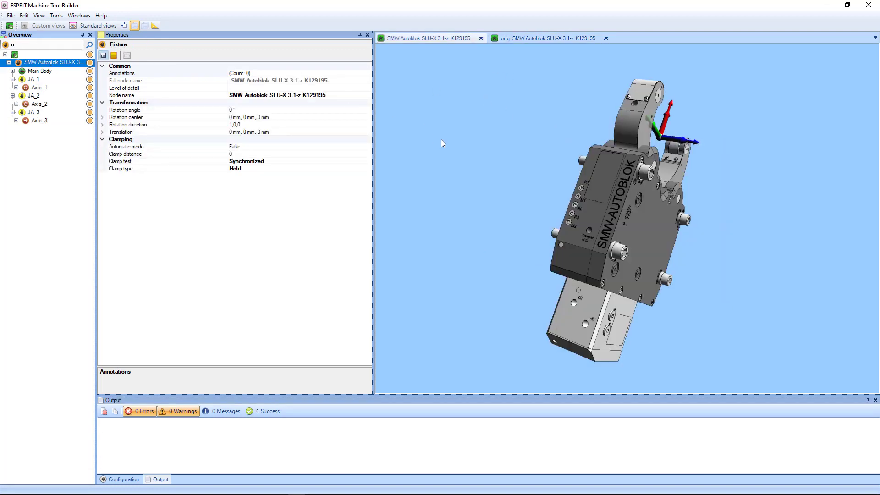
Inspect the finished fixture model from several angles and compare it with the orig_SMW Autoblok SLU-X 3.1-z K129195 document
middle_drag(654, 158, 641, 158)
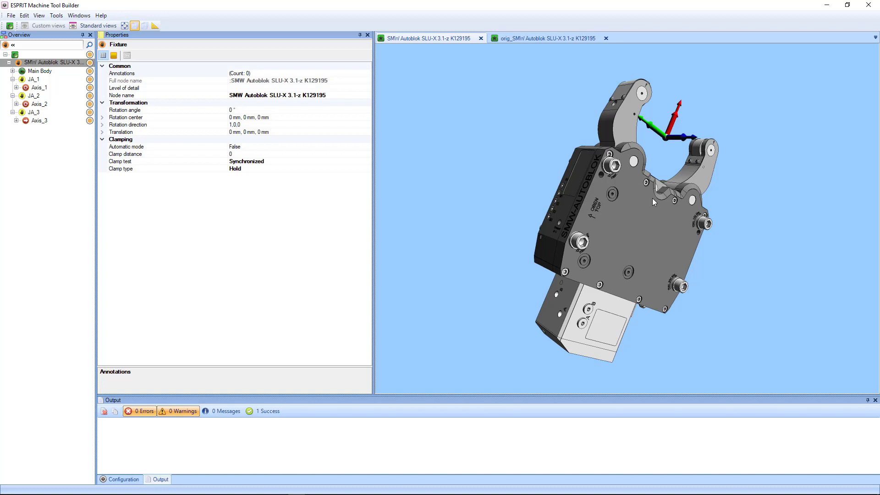
middle_drag(653, 198, 653, 204)
click(547, 38)
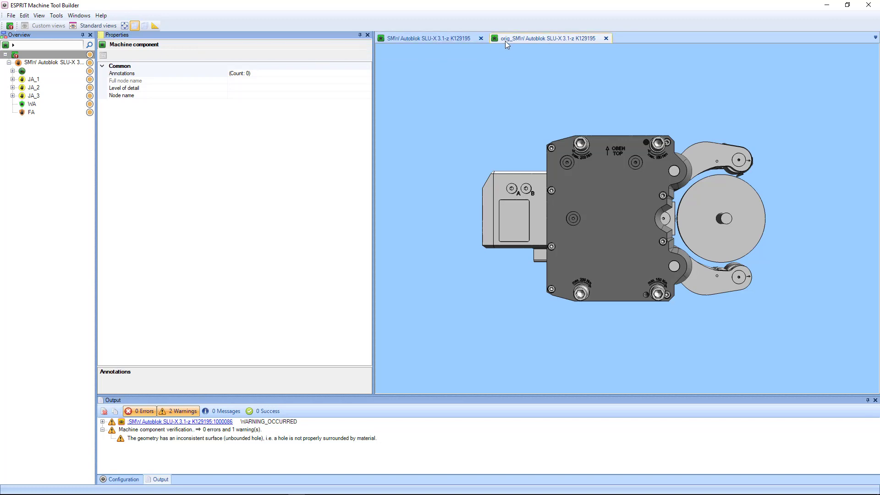
click(436, 39)
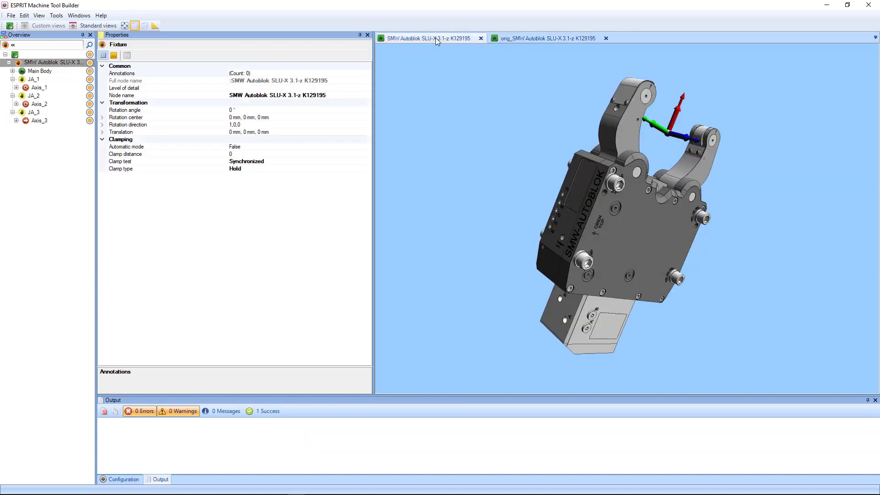
Show the Axis List for the orig_SMW Autoblok SLU-X 3.1-z K129195 document and narrow it to enlarge the model view
click(533, 39)
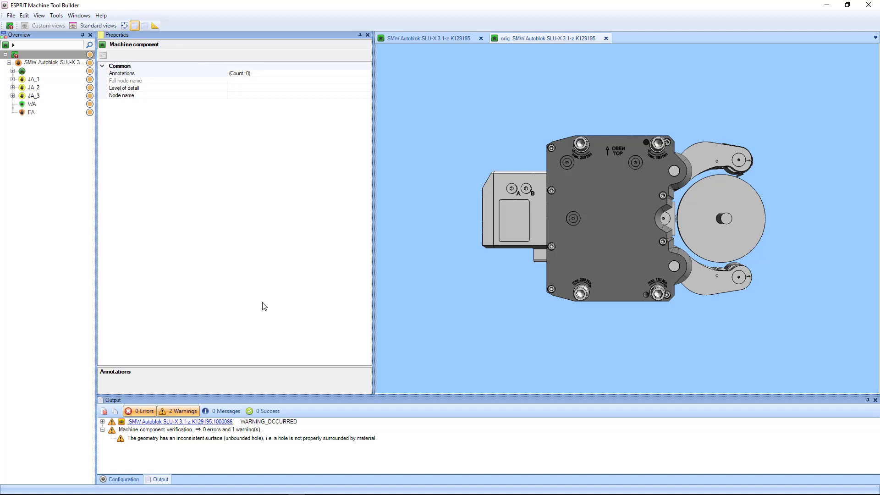
click(39, 15)
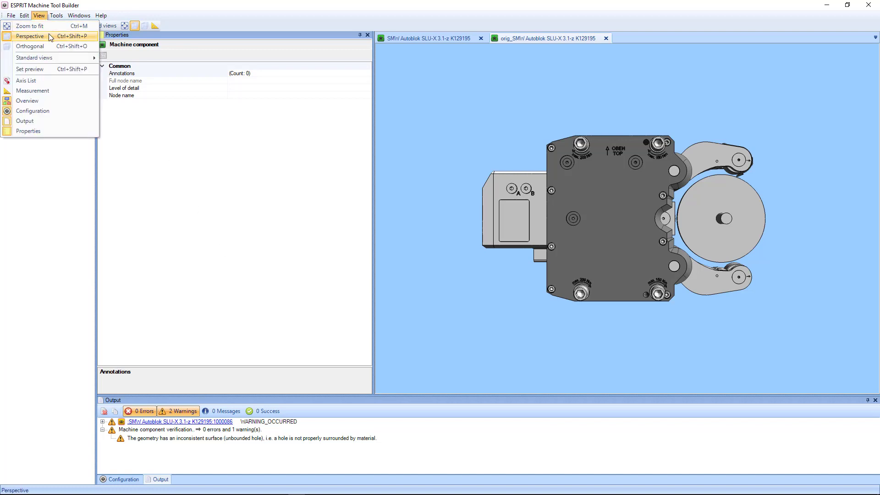
click(59, 82)
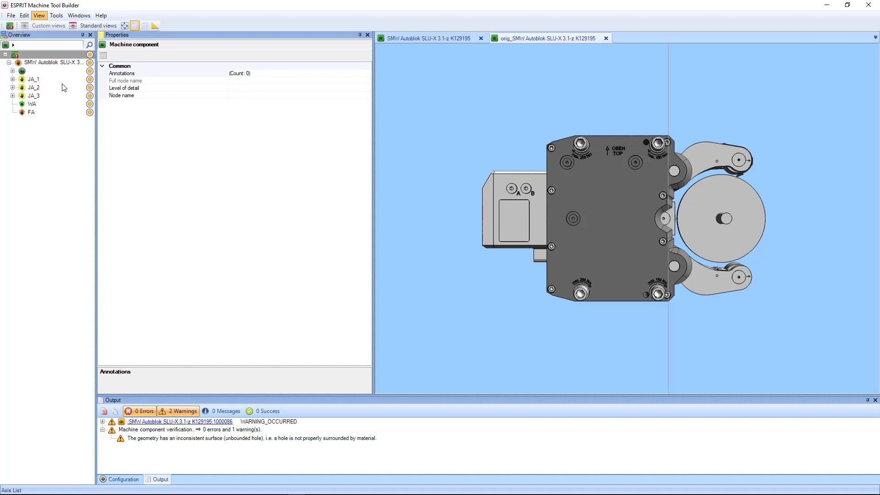
click(39, 15)
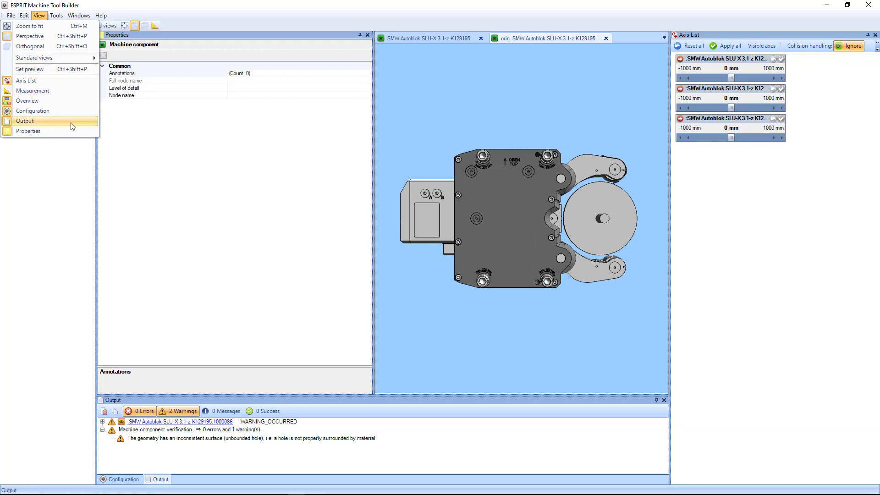
click(191, 20)
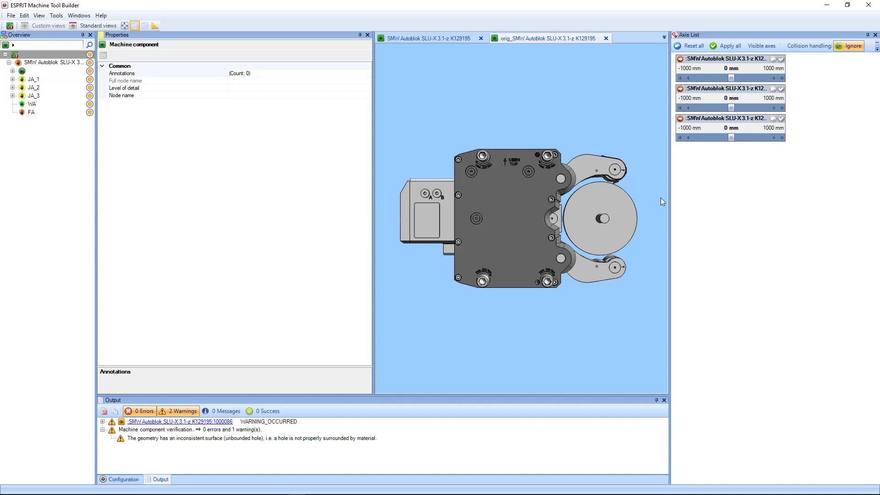
drag(671, 199, 728, 202)
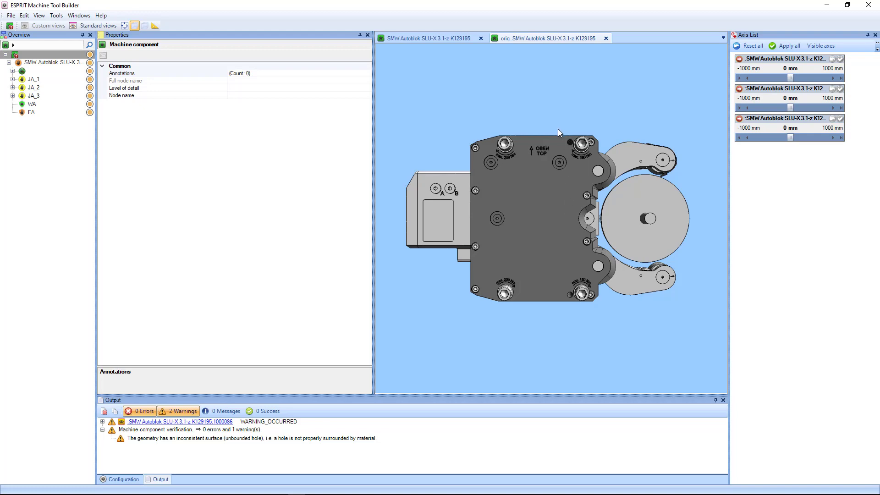
Examine the orig_ steady rest model from an angled view and compare its nodes and axis limits with the finished fixture document
mouse_move(557, 122)
middle_down()
mouse_move(628, 151)
mouse_move(557, 151)
mouse_move(543, 139)
mouse_move(573, 125)
mouse_move(559, 124)
mouse_move(570, 133)
mouse_move(553, 121)
mouse_move(572, 133)
mouse_move(565, 141)
mouse_move(561, 132)
middle_up()
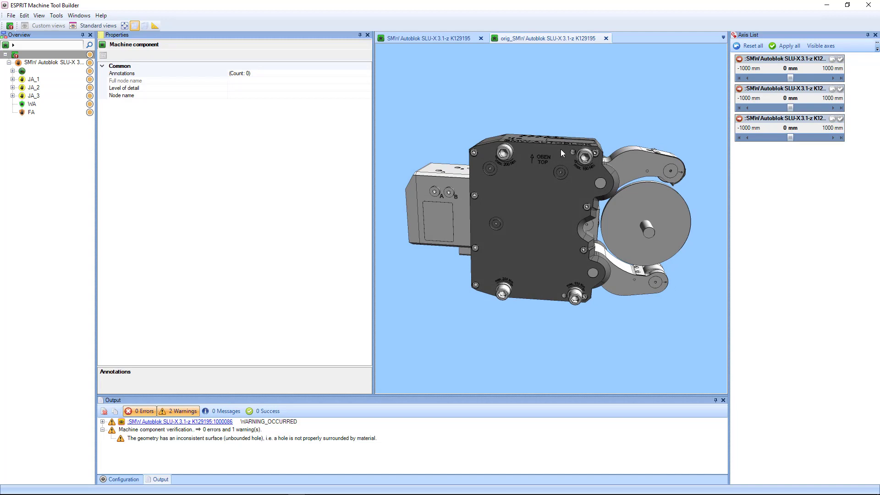
mouse_move(560, 149)
middle_down()
mouse_move(524, 136)
mouse_move(543, 190)
mouse_move(571, 161)
mouse_move(538, 157)
mouse_move(542, 175)
mouse_move(562, 170)
mouse_move(526, 157)
mouse_move(563, 159)
mouse_move(554, 175)
mouse_move(545, 154)
mouse_move(559, 171)
mouse_move(545, 158)
mouse_move(565, 163)
middle_up()
scroll(565, 164, down, 4)
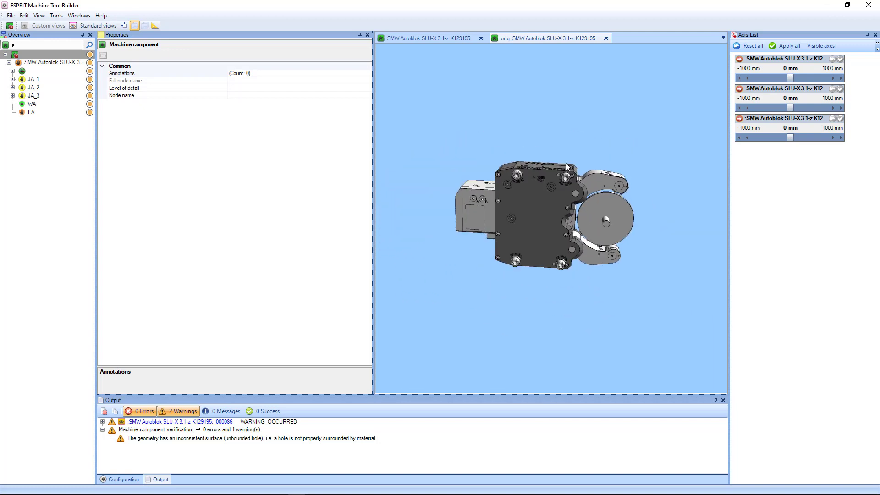
scroll(566, 163, up, 6)
scroll(566, 163, up, 2)
scroll(566, 163, down, 4)
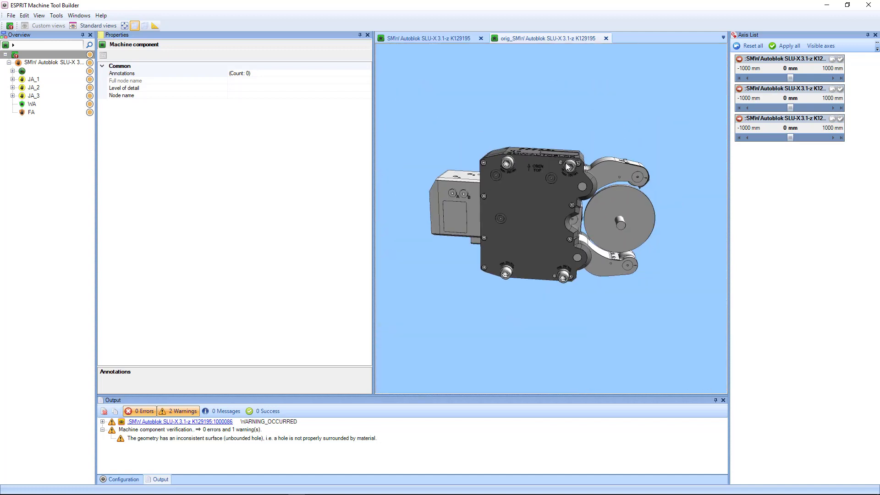
scroll(565, 163, up, 6)
scroll(565, 163, up, 3)
middle_drag(565, 163, 383, 203)
scroll(537, 210, down, 6)
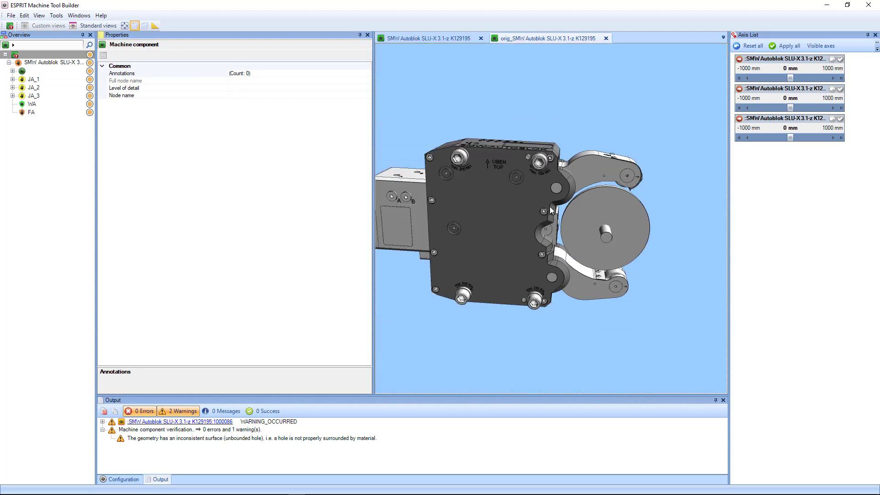
mouse_move(546, 205)
middle_down()
mouse_move(575, 205)
mouse_move(574, 213)
mouse_move(547, 207)
middle_up()
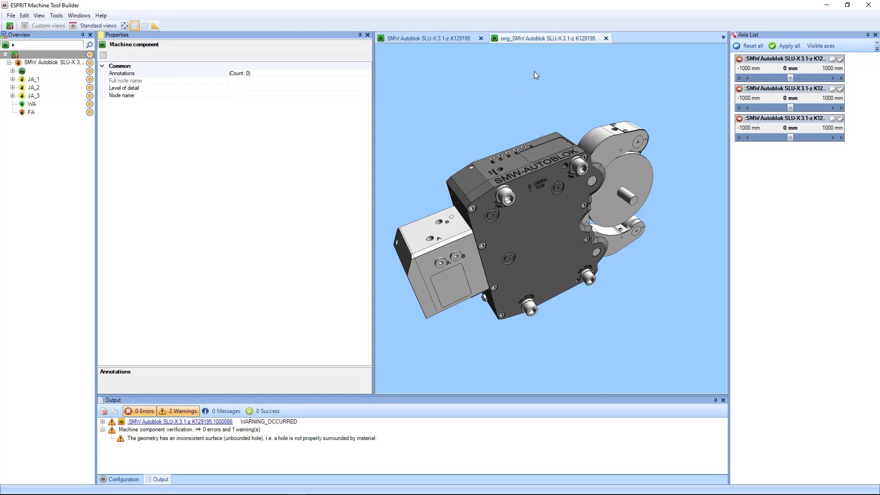
click(434, 40)
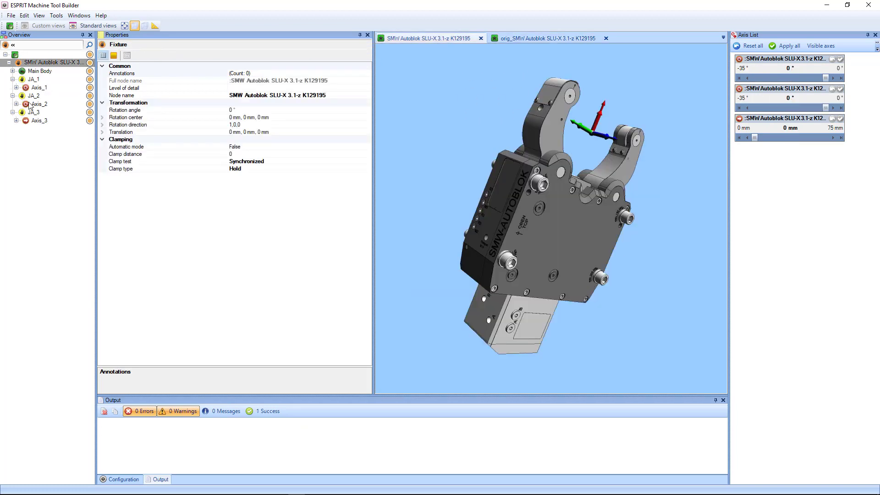
Delete the WA workpiece adapter and the FA fixture adapter from the orig_ document
click(530, 39)
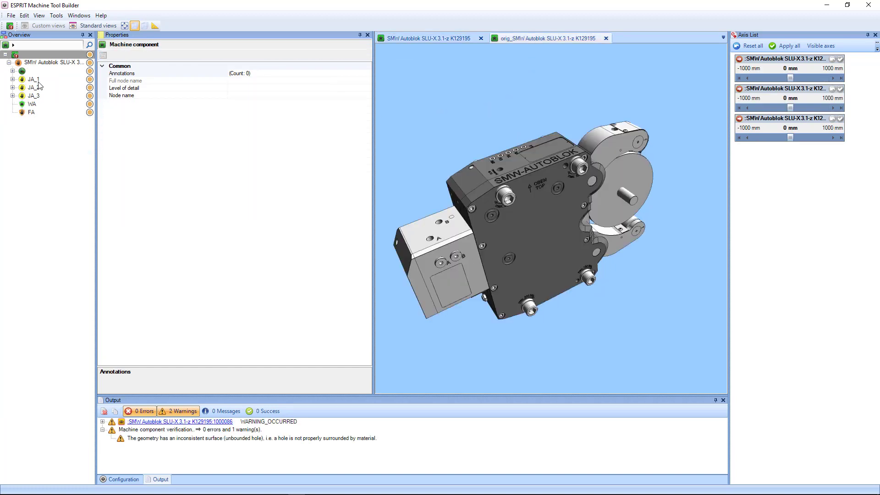
click(35, 104)
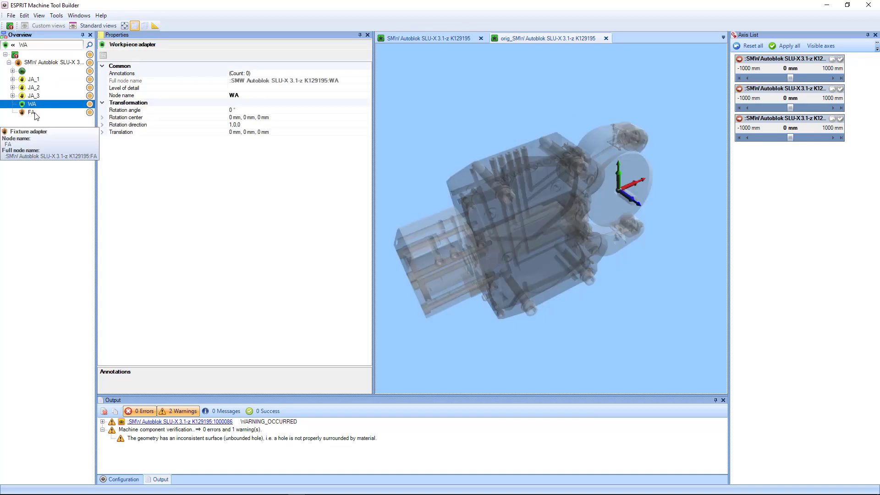
click(31, 112)
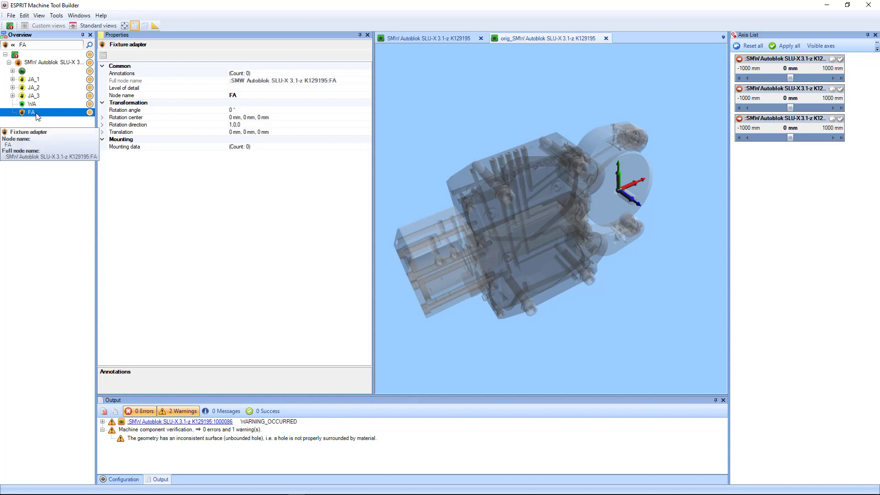
key(Delete)
key(Delete)
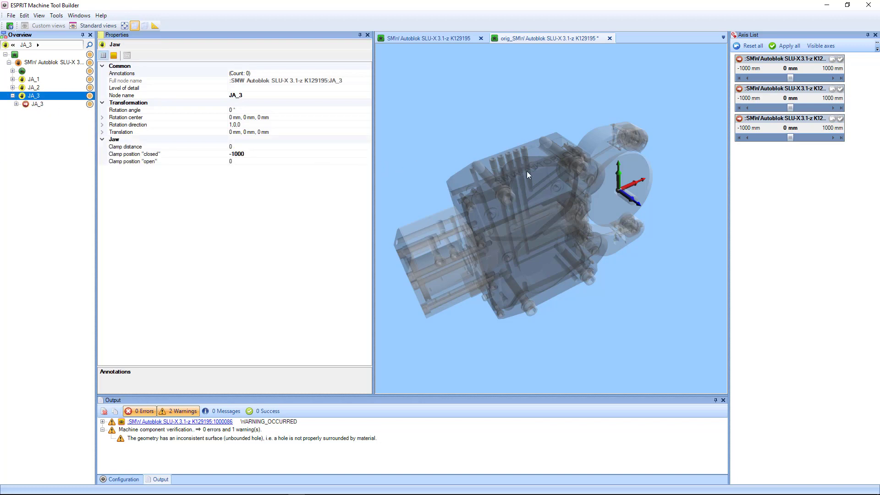
Examine the origin and axis directions of jaw JA_3 at the center of the workpiece disc
scroll(625, 195, up, 3)
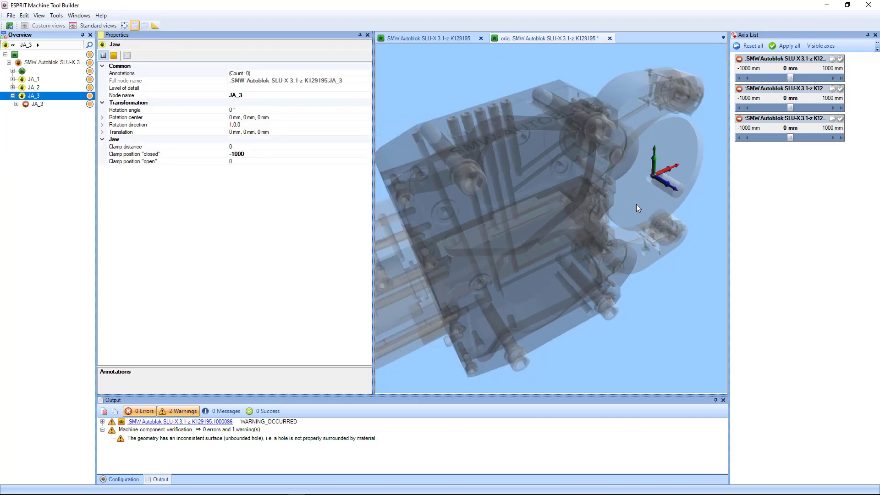
middle_drag(636, 204, 615, 197)
scroll(614, 183, up, 2)
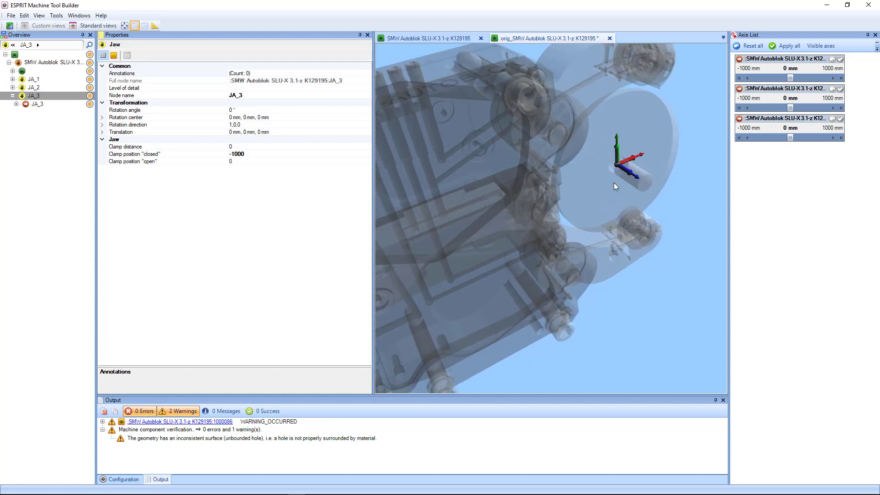
scroll(615, 184, up, 2)
scroll(593, 175, up, 2)
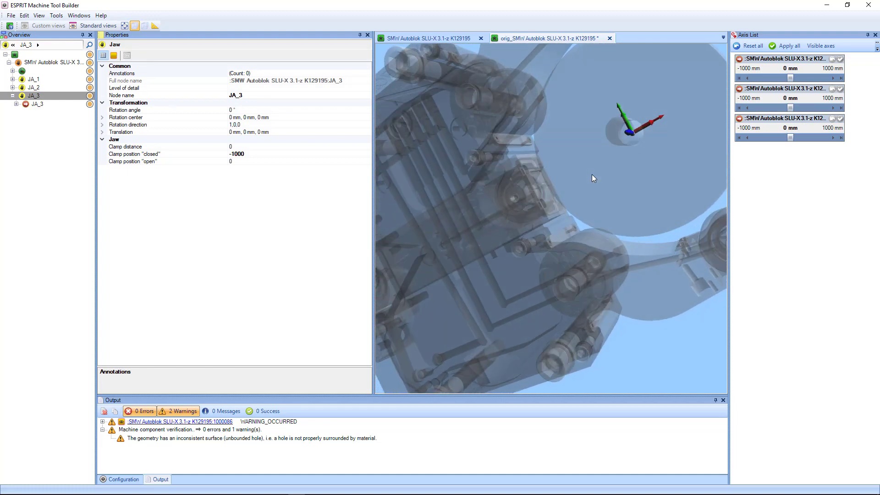
middle_drag(592, 174, 626, 155)
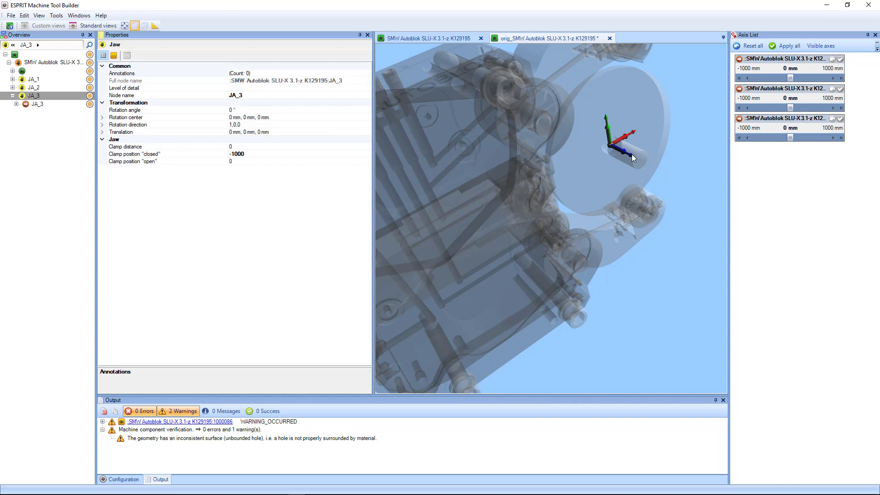
scroll(631, 154, down, 2)
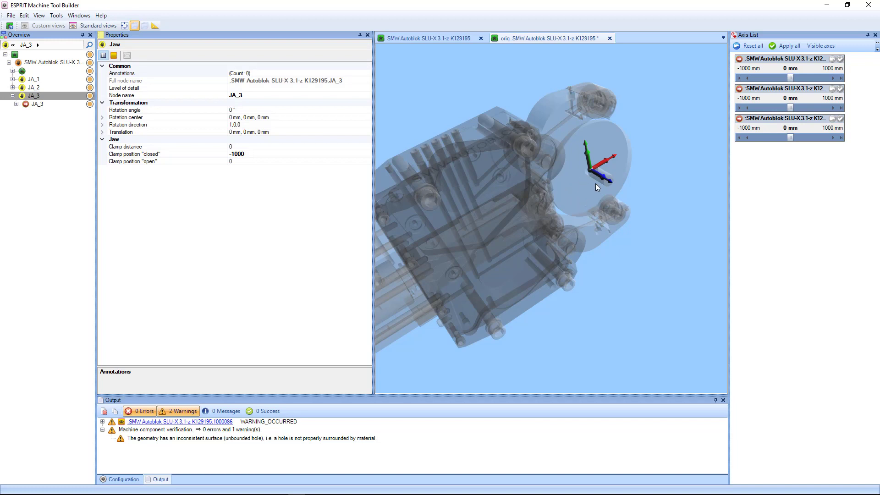
middle_drag(595, 183, 593, 178)
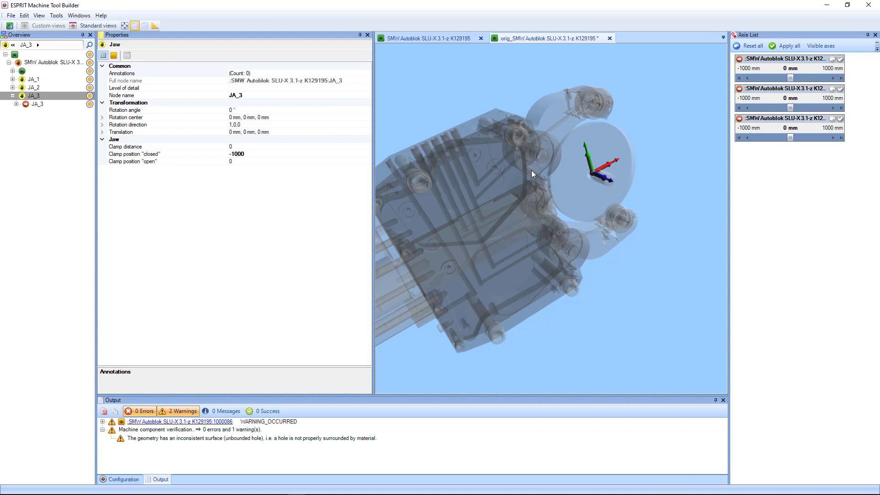
Expand jaws JA_1 and JA_2, inspect the arms and fixture properties, and compare the jaw structure with the finished fixture document
click(12, 87)
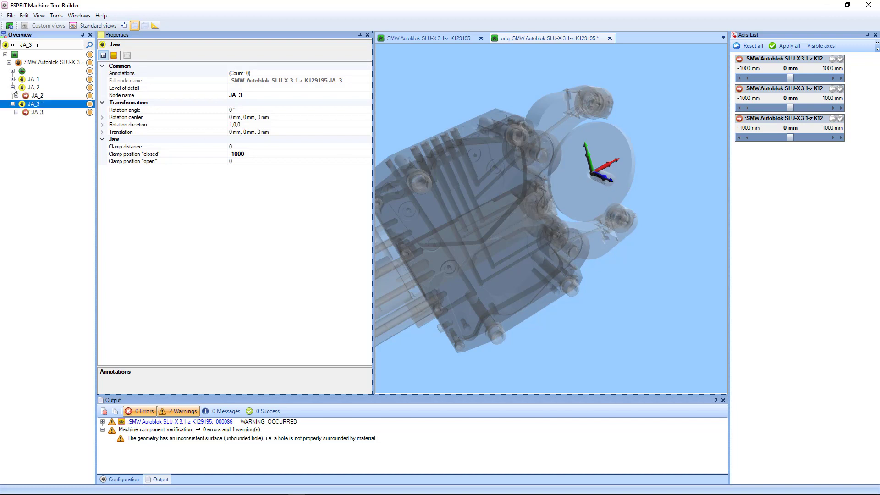
click(13, 79)
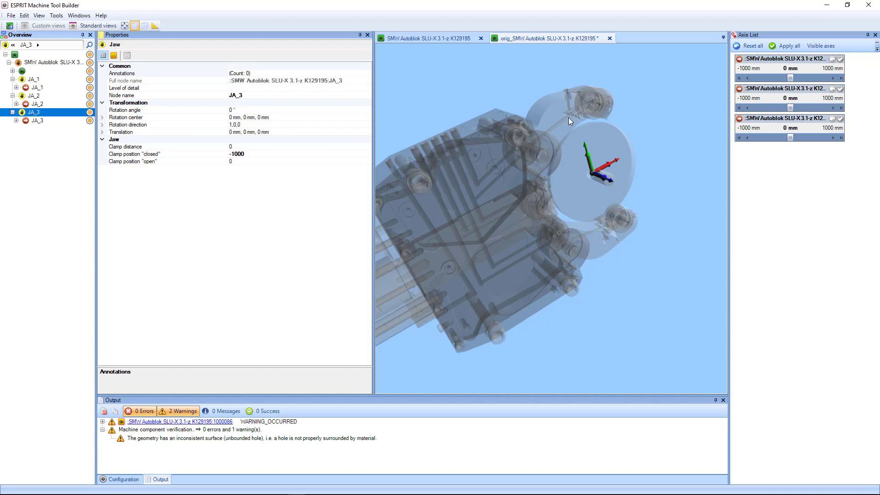
scroll(604, 134, up, 2)
scroll(604, 134, down, 2)
middle_drag(655, 150, 650, 150)
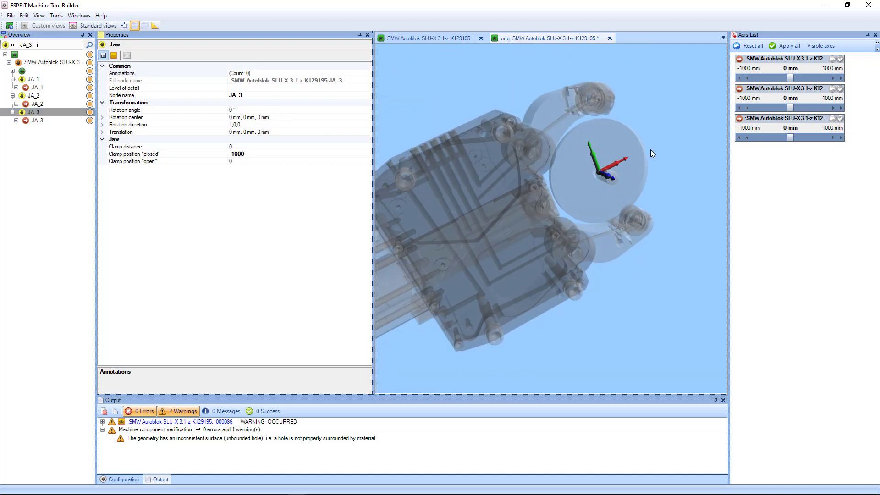
click(60, 62)
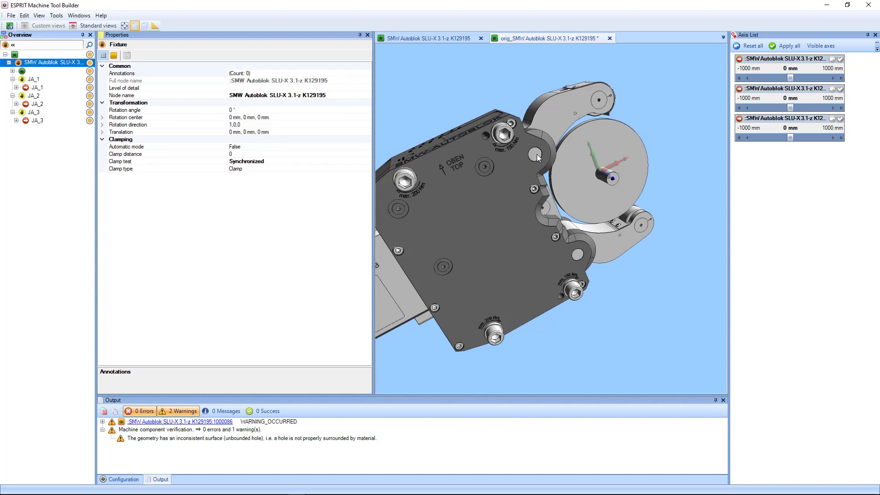
click(33, 79)
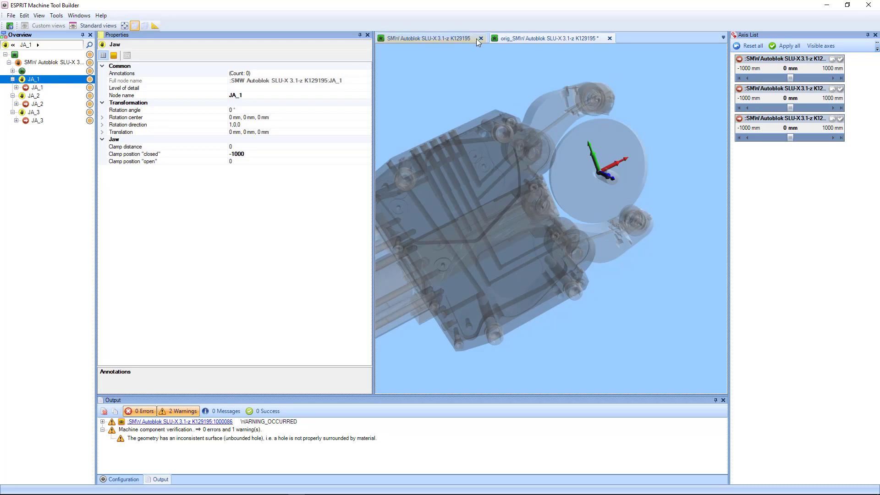
click(449, 39)
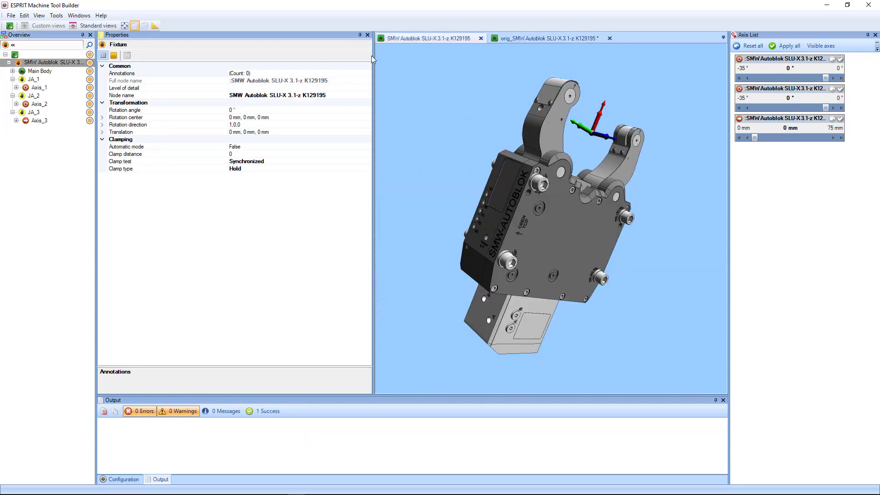
Rename jaw JA_1 in the orig_ document to JA_TOP Arm
click(517, 37)
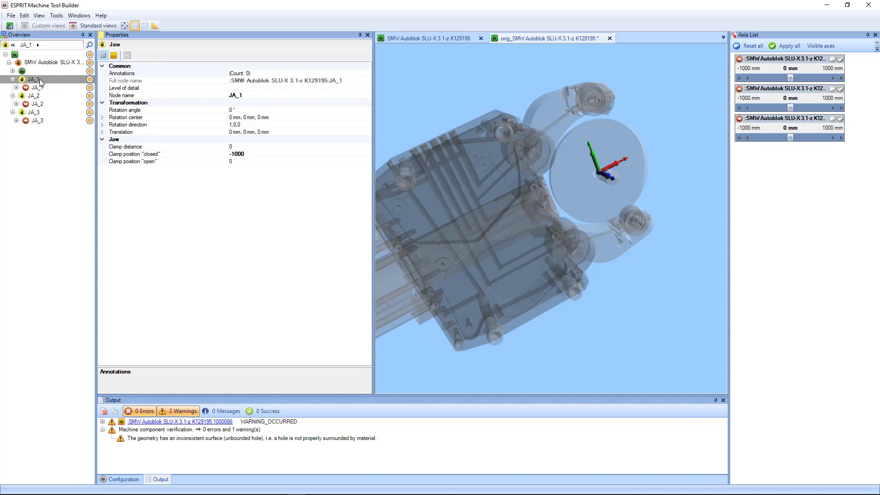
click(40, 81)
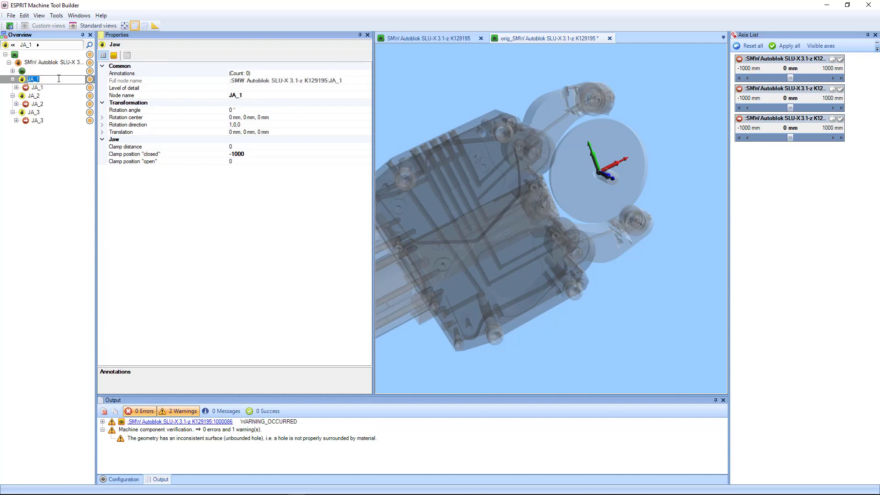
key(Escape)
click(247, 95)
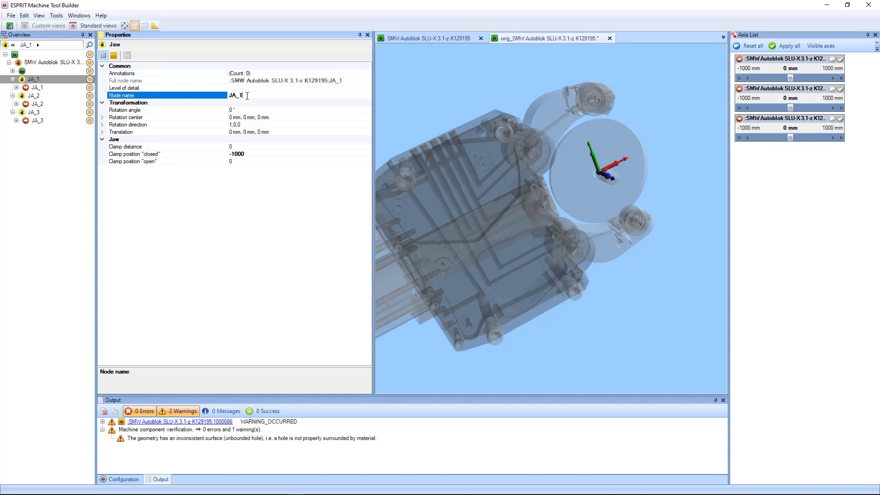
key(shift+Left)
text(LEFT)
key(BackSpace)
text(TOP Arm)
Rename jaw JA_2 in the orig_ document to JA_BOTTOM Arm
click(34, 95)
click(246, 96)
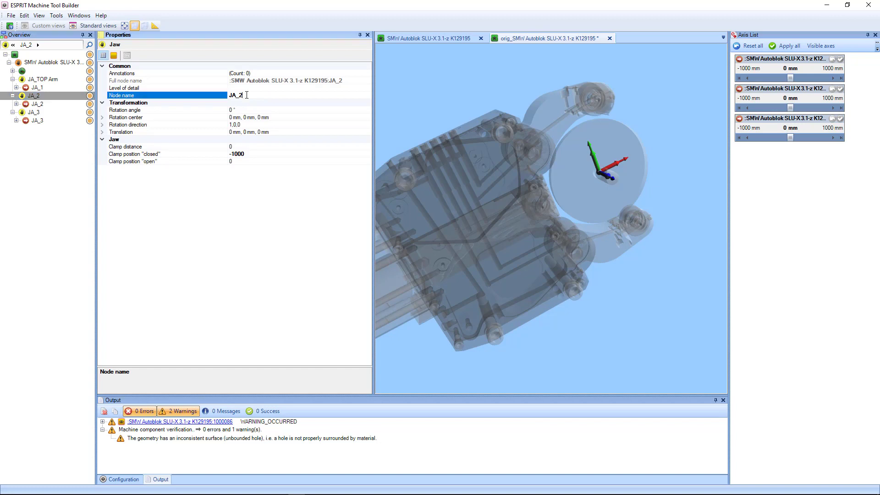
text(BOTTOM Arm)
Rename jaw JA_3 in the orig_ document to JA_Center Arm
click(37, 112)
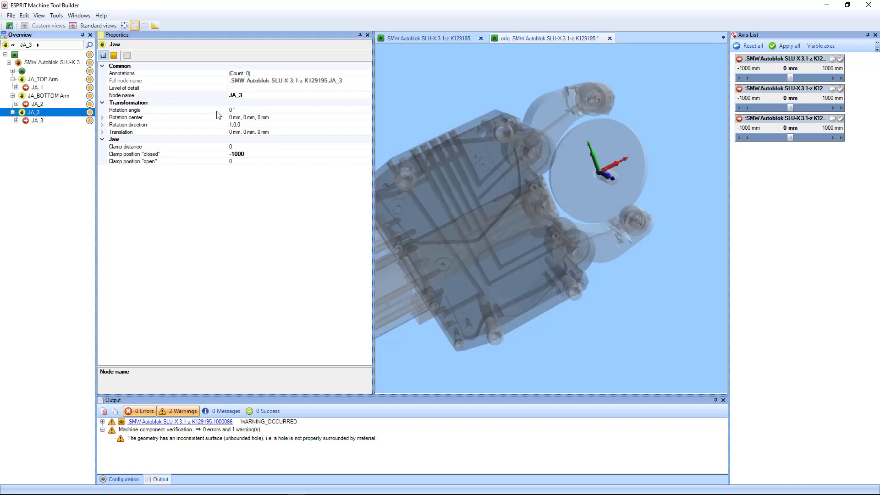
click(248, 95)
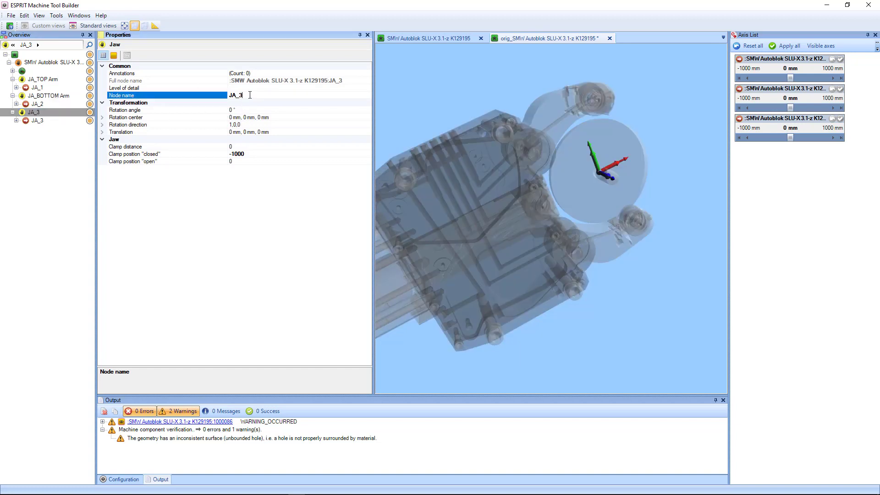
key(BackSpace)
text(Center Arm)
click(63, 153)
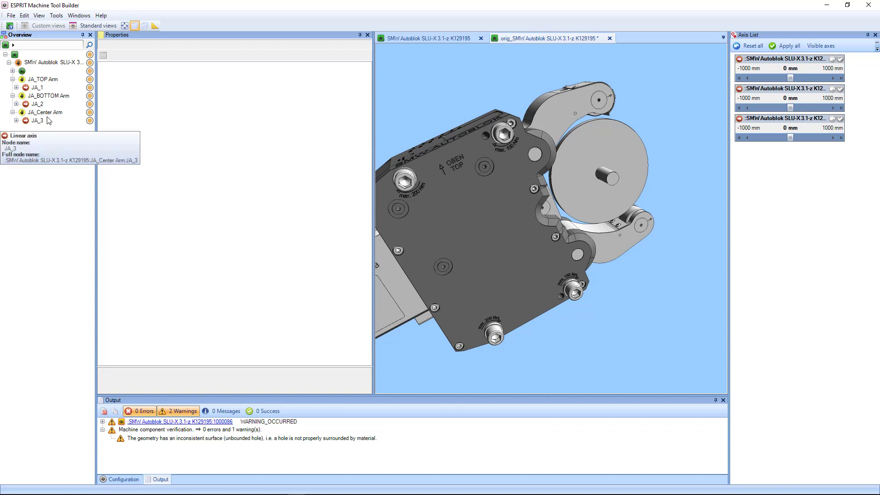
Test the travel of linear axis JA_1 under JA_TOP Arm and reset the axis value
click(26, 89)
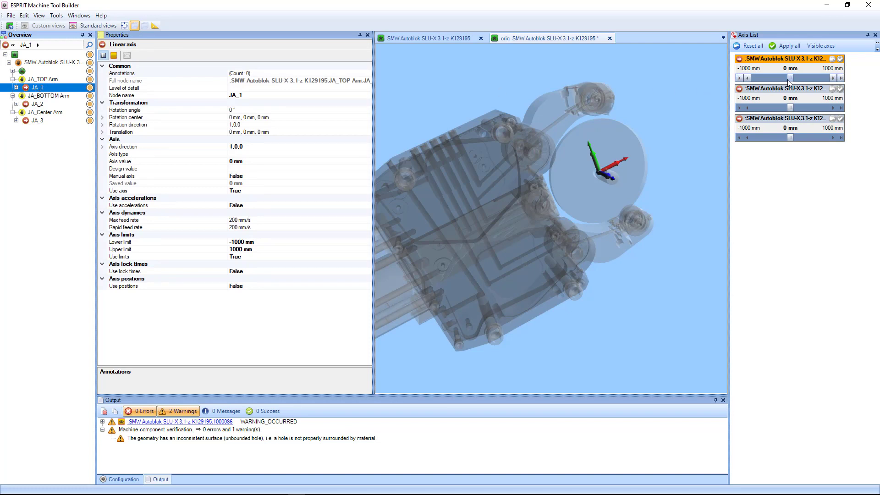
drag(788, 81, 786, 82)
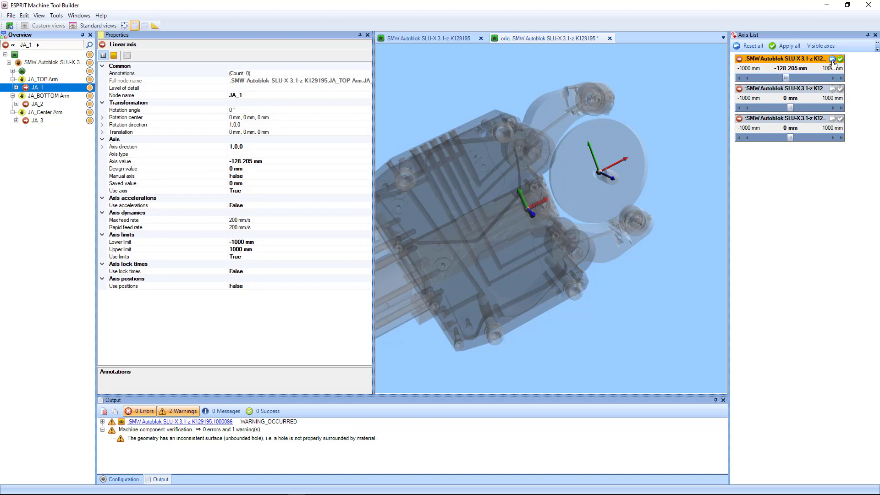
click(832, 59)
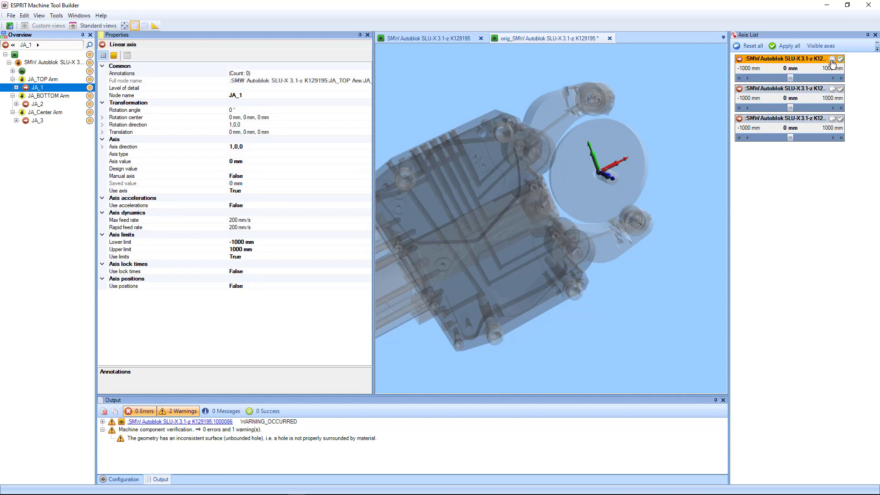
Delete the linear axes JA_1 and JA_2 from the JA_TOP Arm and JA_BOTTOM Arm jaws
right_click(42, 90)
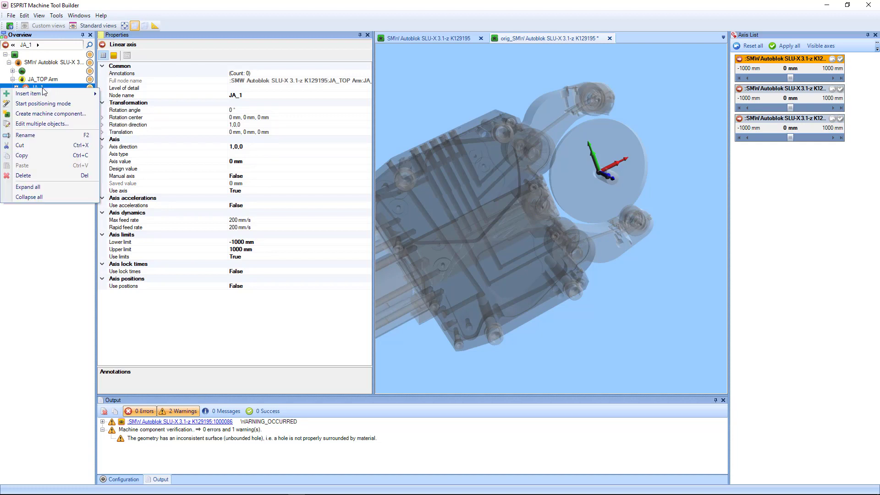
click(46, 175)
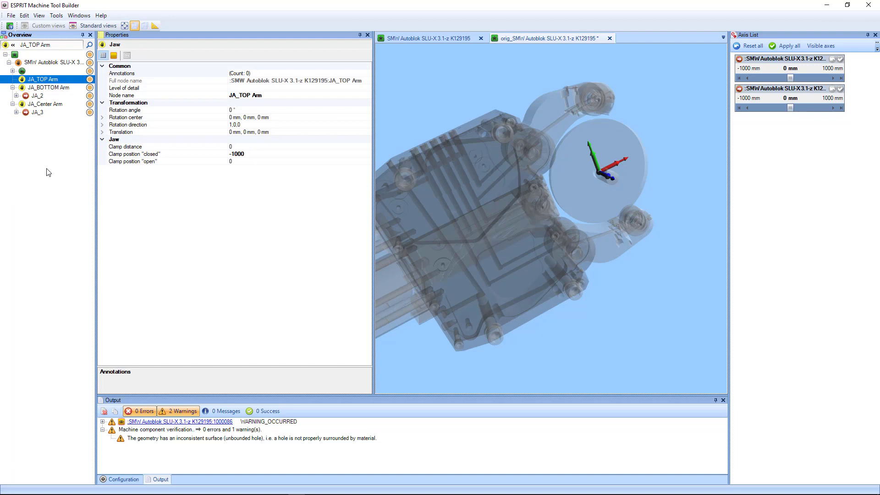
right_click(42, 98)
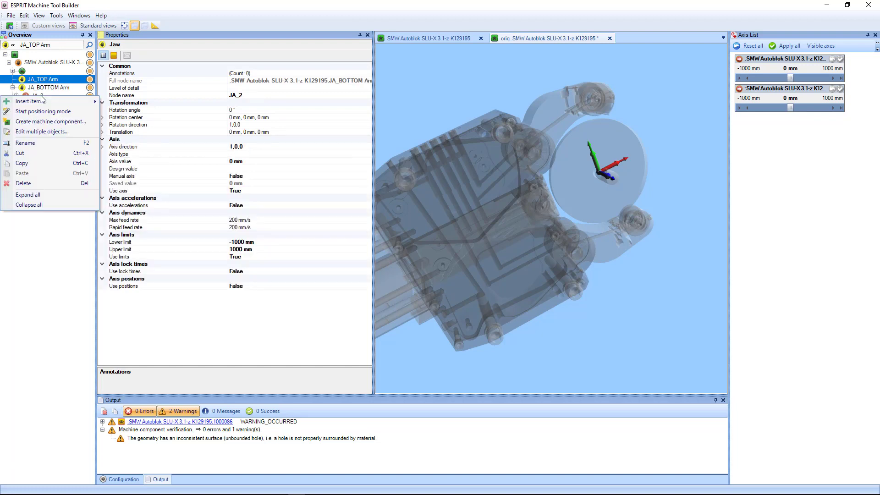
click(54, 186)
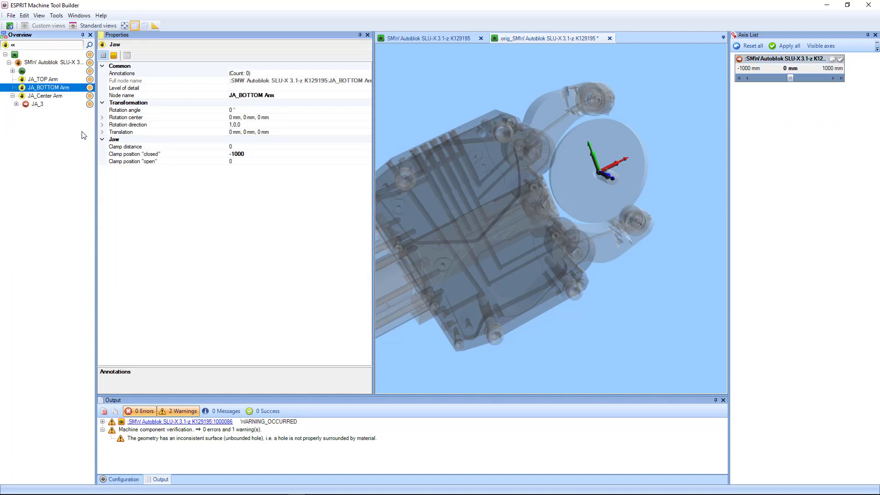
Insert a rotation axis under both the JA_TOP Arm and JA_BOTTOM Arm jaws
click(41, 104)
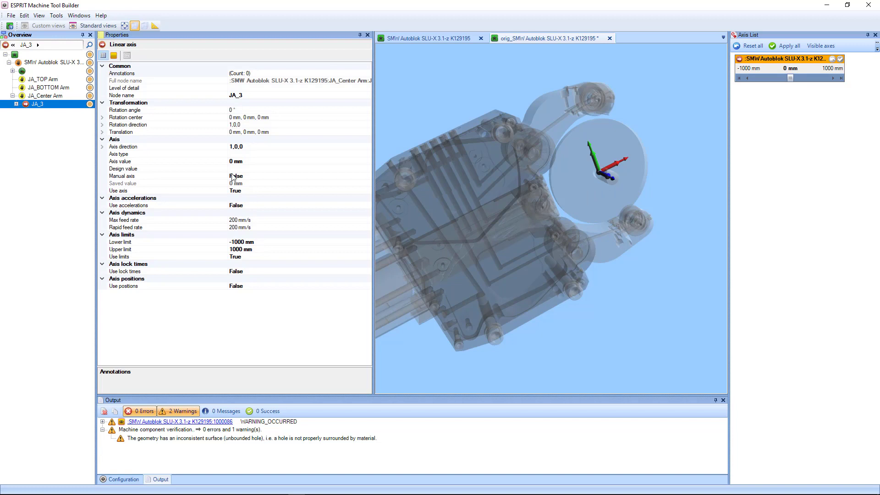
click(41, 80)
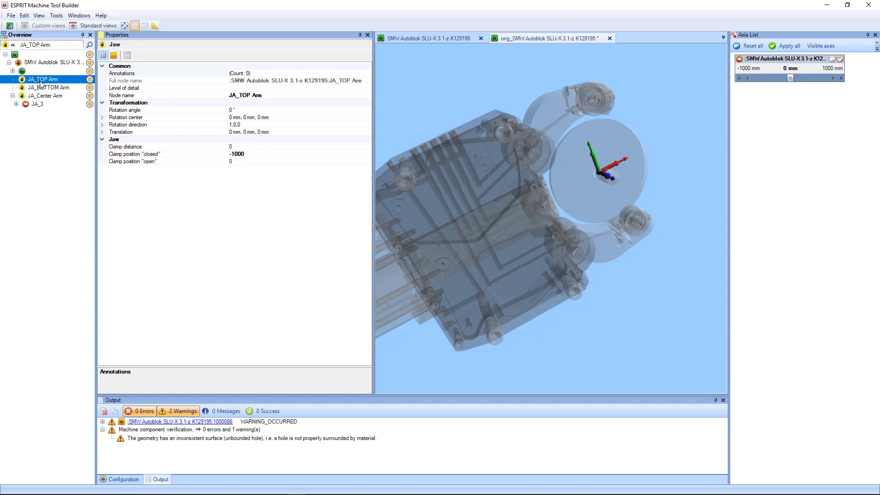
right_click(54, 82)
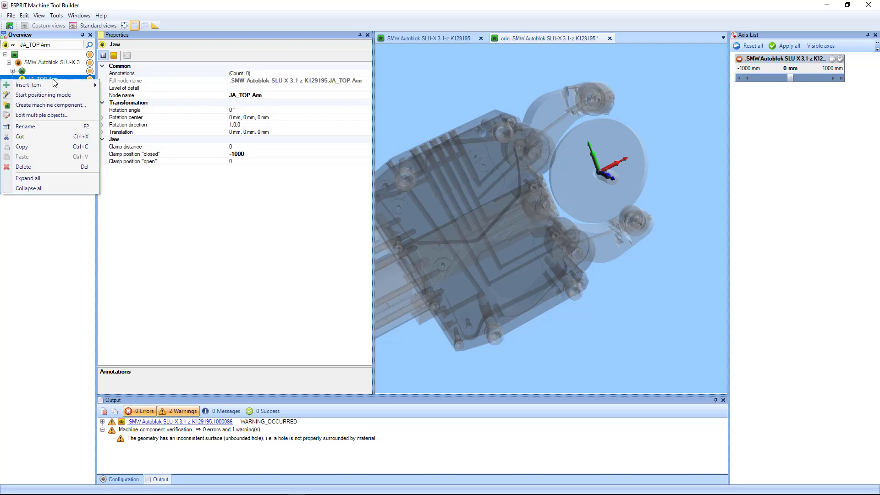
mouse_move(62, 86)
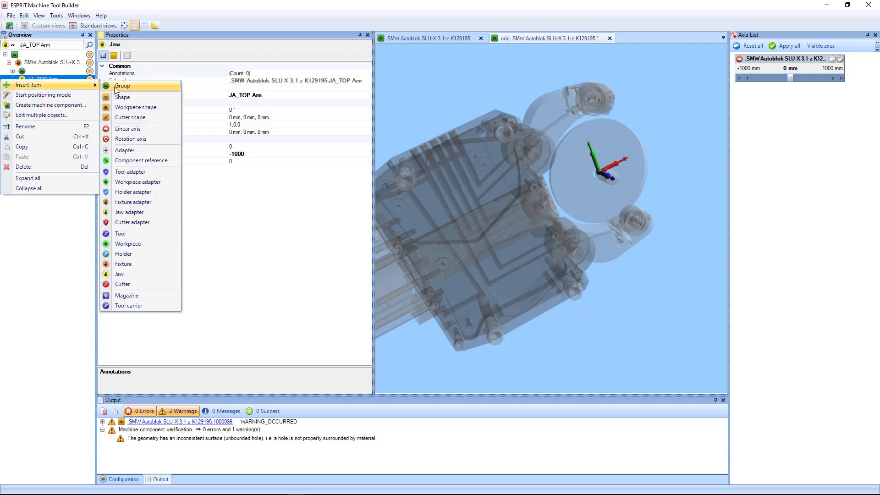
click(147, 139)
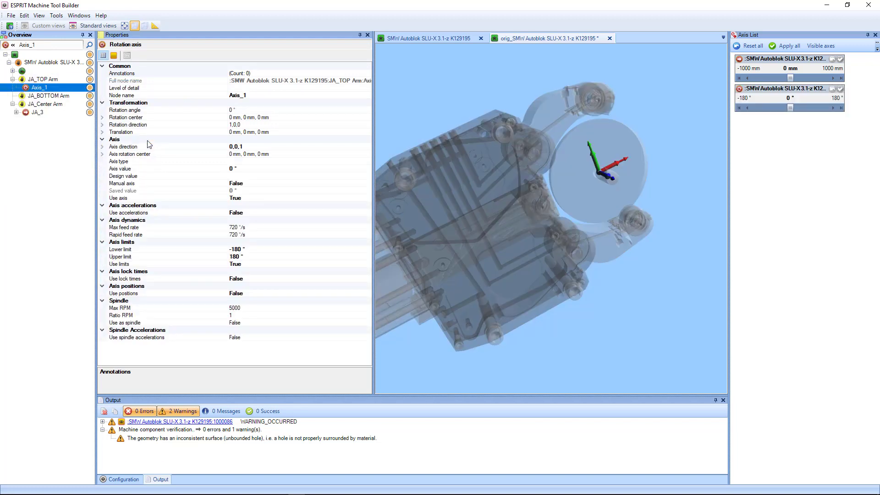
right_click(38, 95)
mouse_move(50, 103)
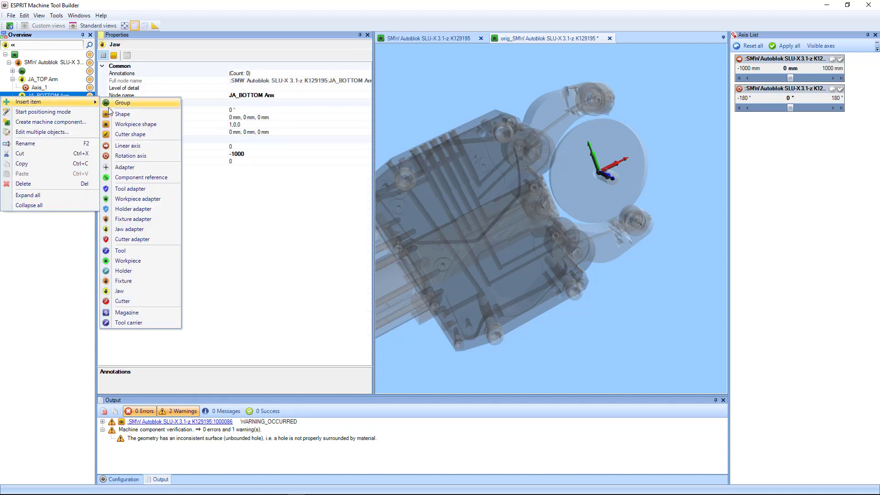
click(124, 155)
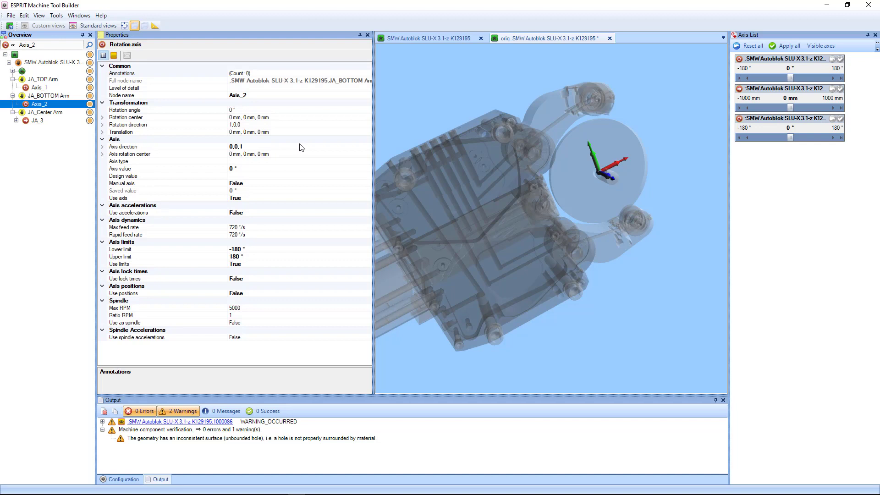
Switch to ESPRIT and create a snap point at the center of the top arm's round pivot pin face
click(46, 89)
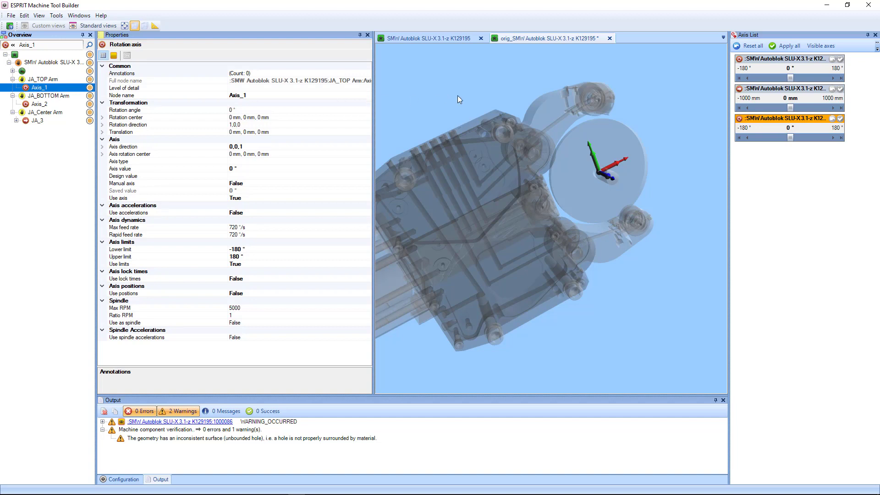
click(534, 165)
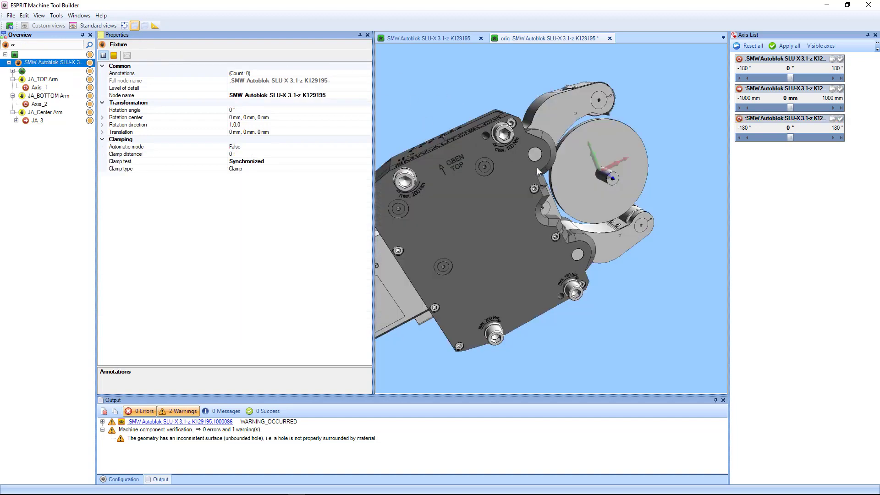
key(alt+Tab)
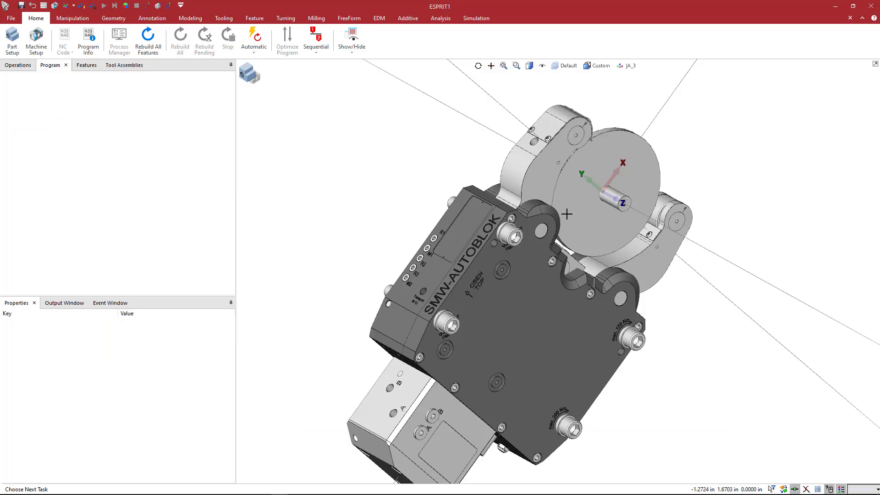
scroll(549, 233, up, 5)
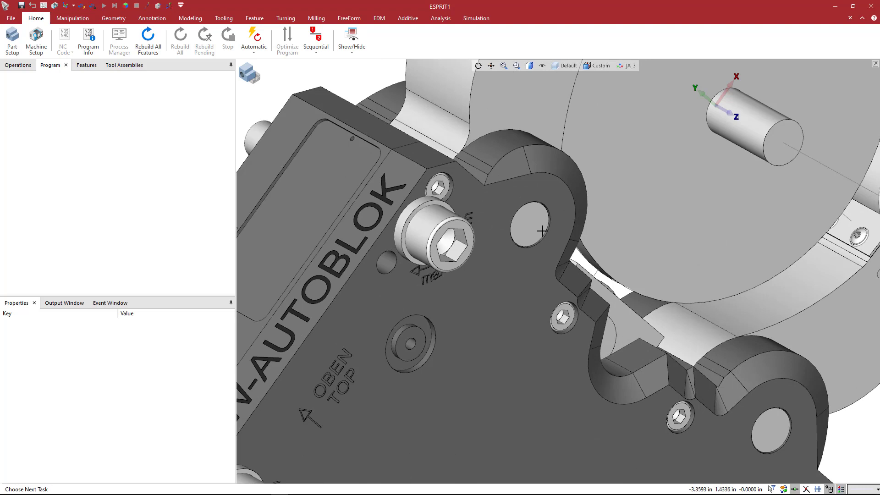
click(535, 224)
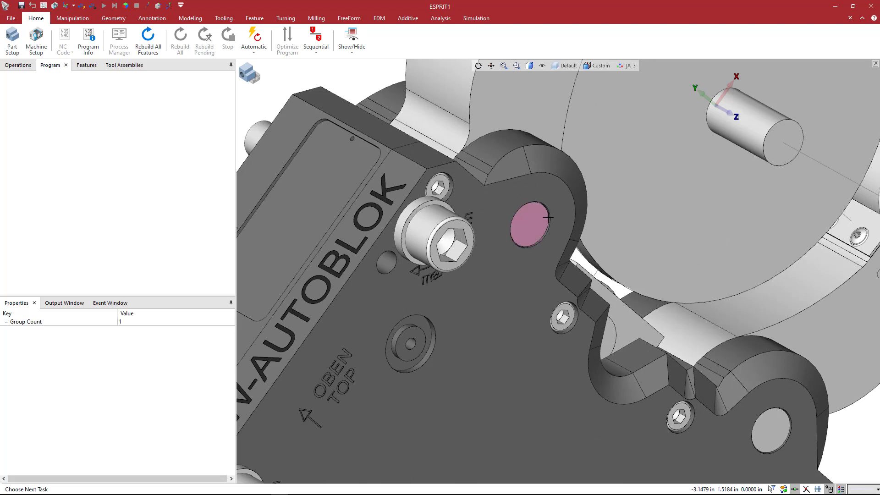
middle_drag(566, 225, 564, 222)
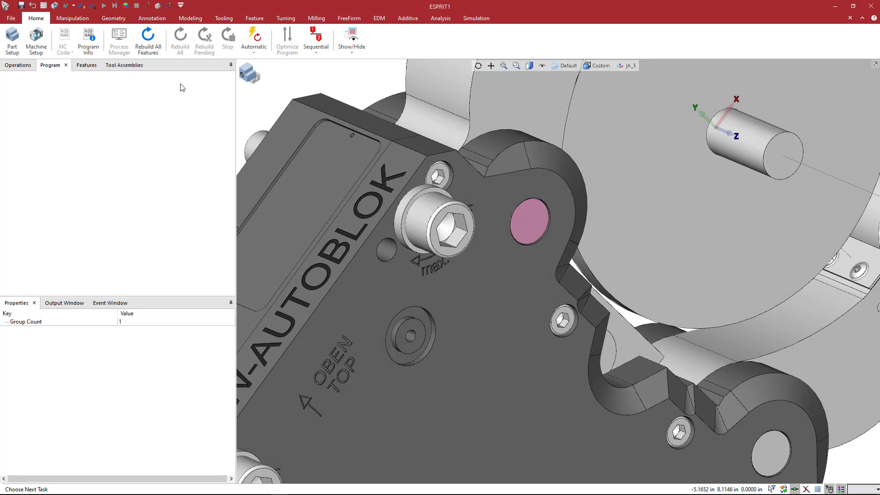
click(121, 20)
click(13, 39)
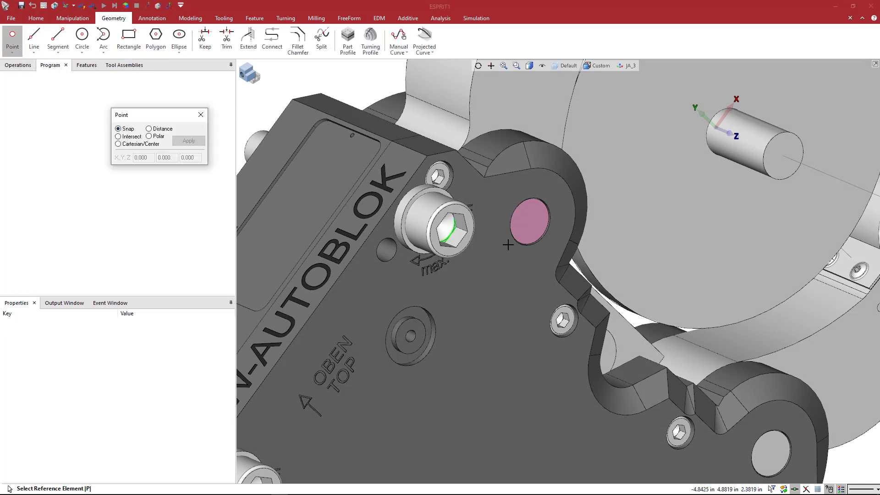
click(530, 223)
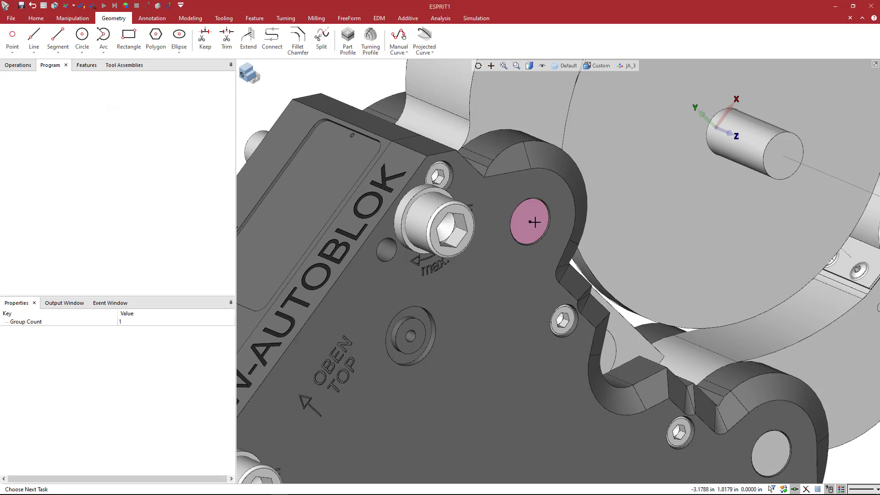
Examine the position of the new pivot point in its properties
click(533, 223)
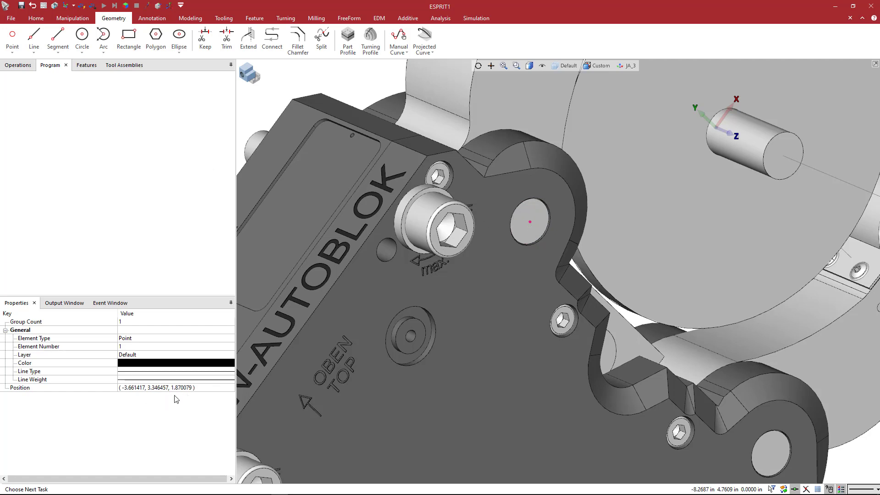
key(alt+Tab)
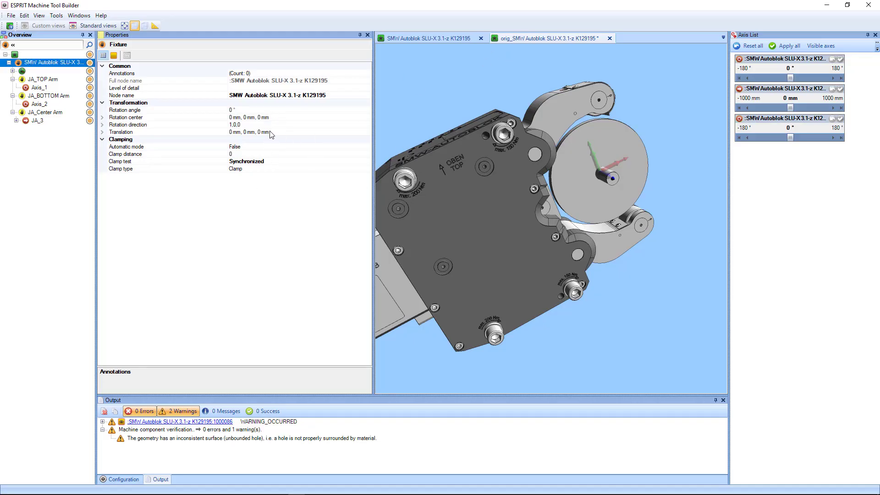
key(alt+Tab)
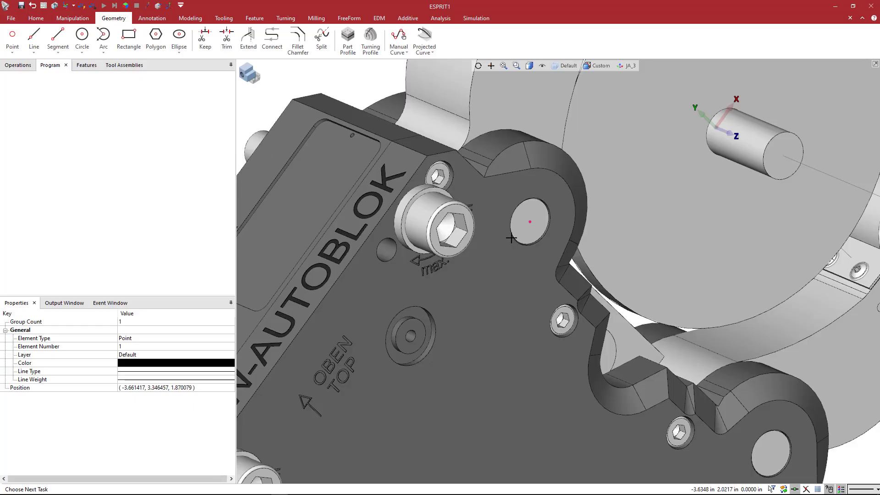
Switch to ESPRIT Machine Tool Builder and measure the center of the top arm's round pivot pin face
key(alt+Tab)
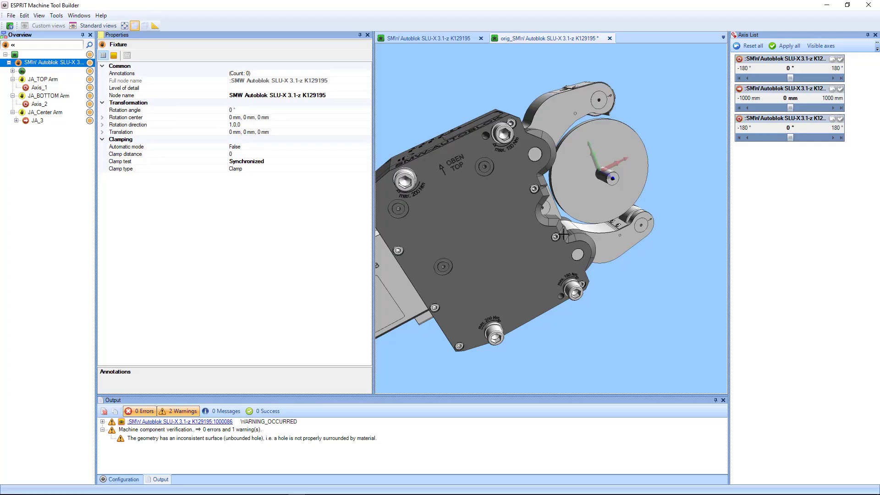
scroll(539, 149, up, 3)
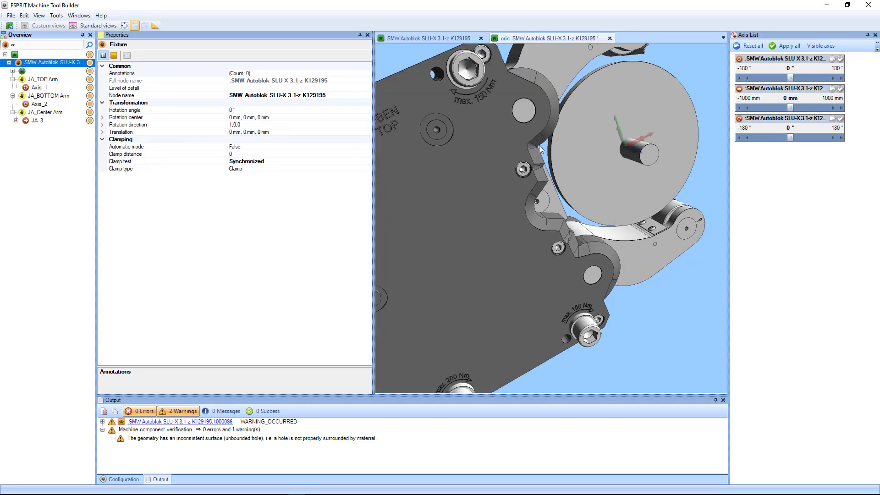
scroll(539, 165, up, 4)
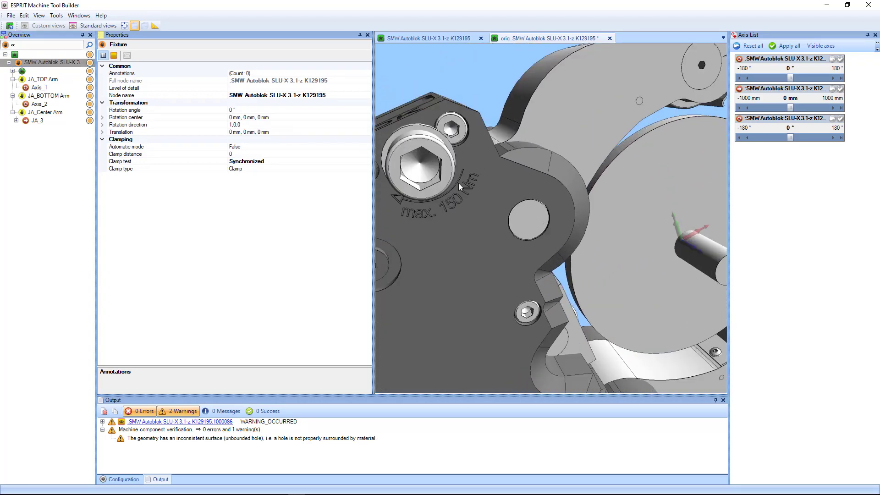
click(156, 28)
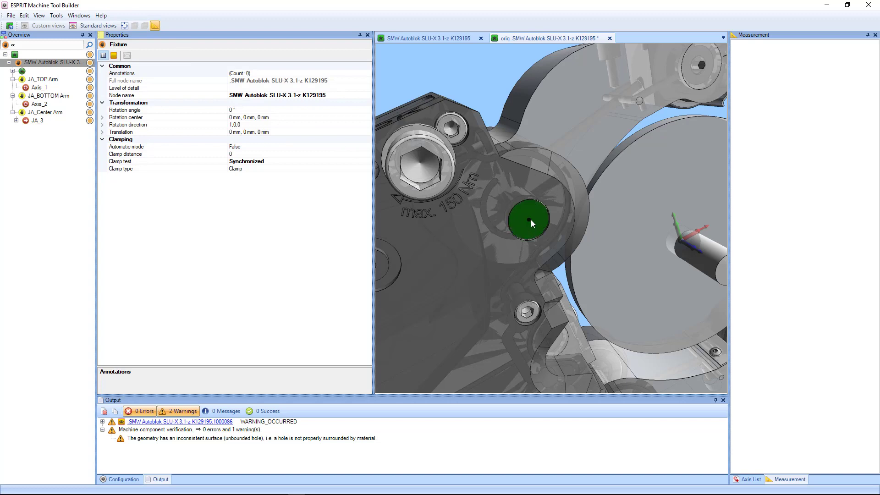
scroll(531, 219, down, 2)
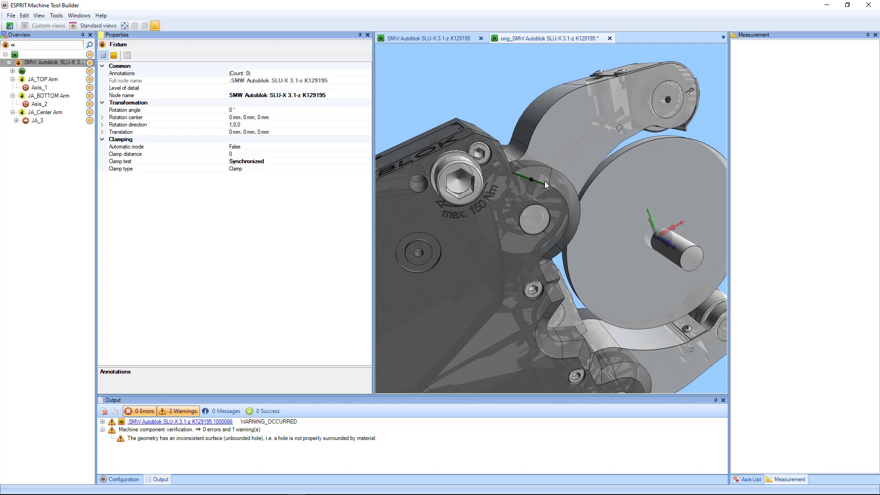
click(535, 220)
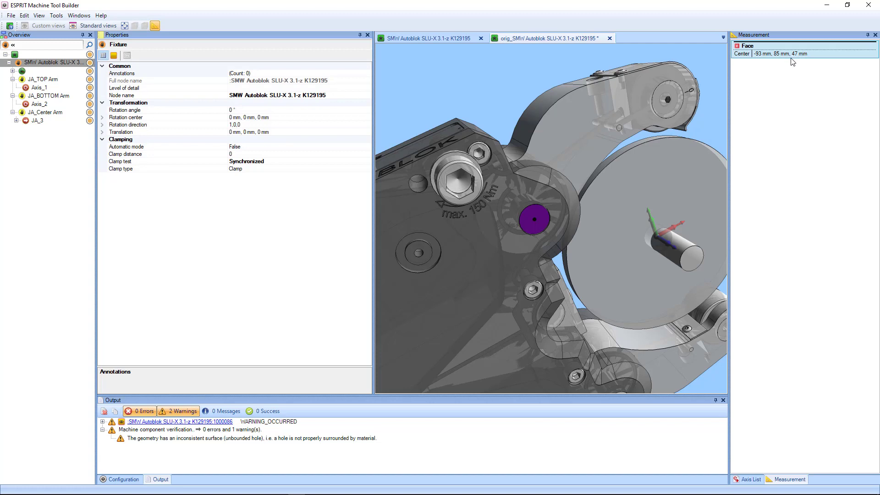
Set the axis rotation center of Axis_1 under JA_TOP Arm to -93 mm, 85 mm, 47 mm
click(34, 88)
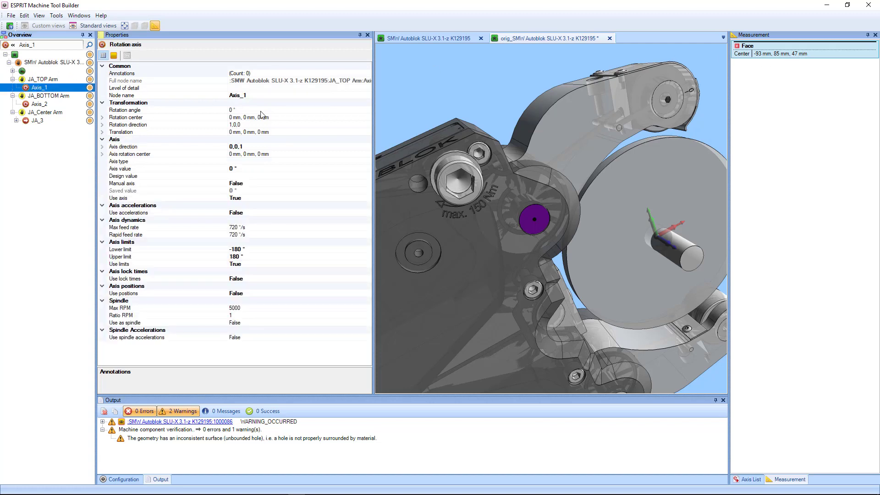
click(265, 154)
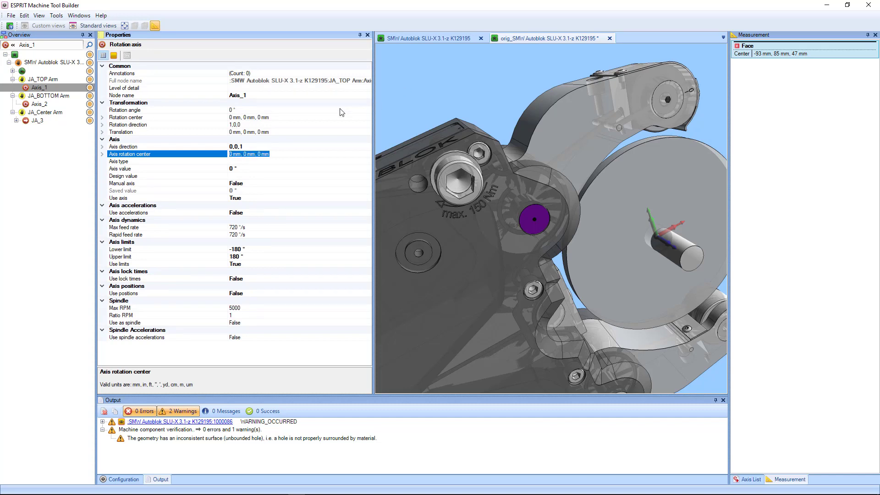
text(-93 mm, 85 mm, 47)
key(Return)
Check the axis rotation center of Axis_1 under JA_1 in the finished reference fixture file
click(459, 39)
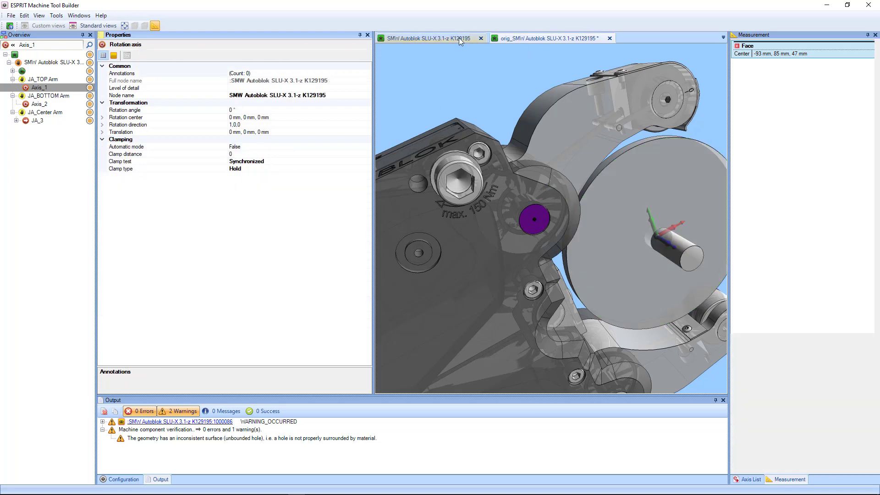
click(39, 87)
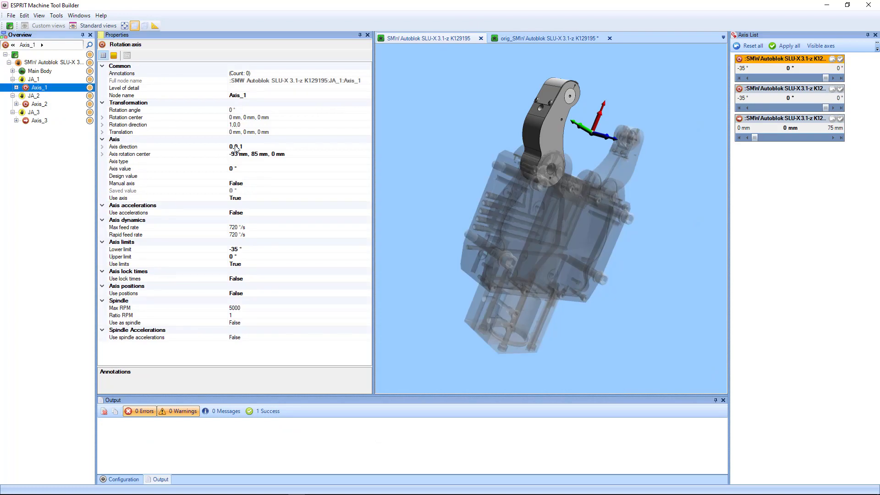
click(263, 156)
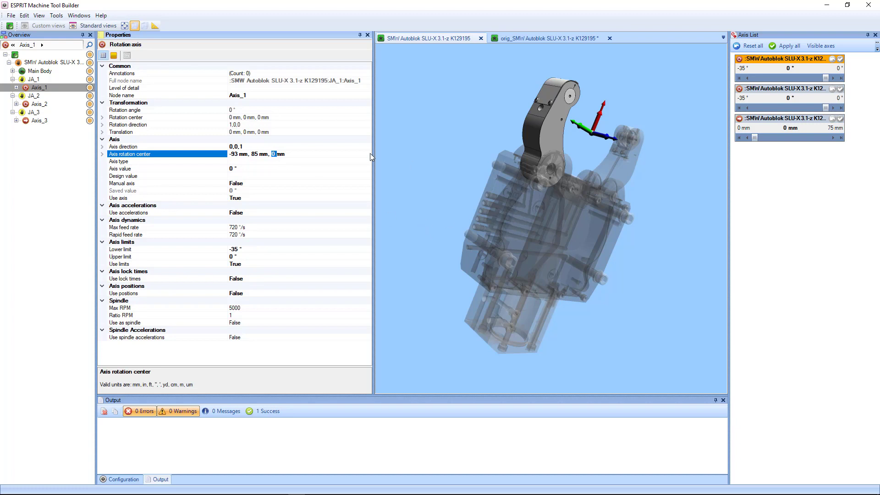
Return to the orig_ fixture file and set the Z value of Axis_1's axis rotation center to 0 mm
click(547, 41)
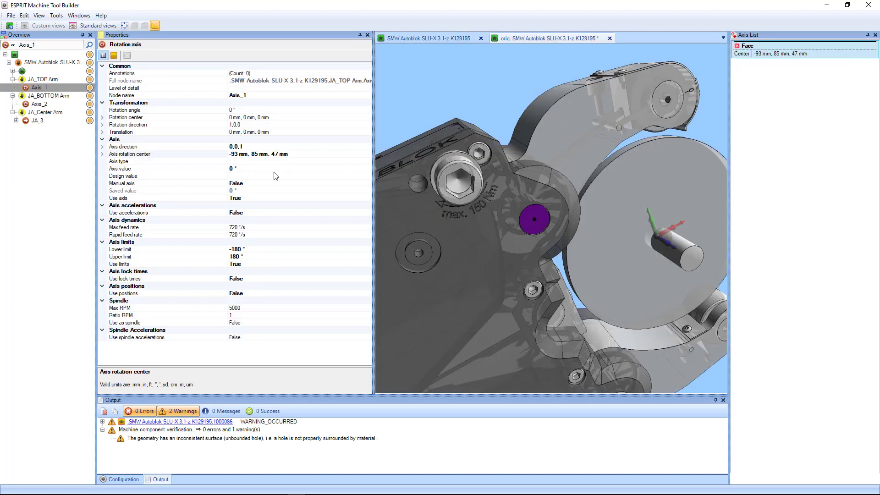
click(279, 156)
double_click(276, 155)
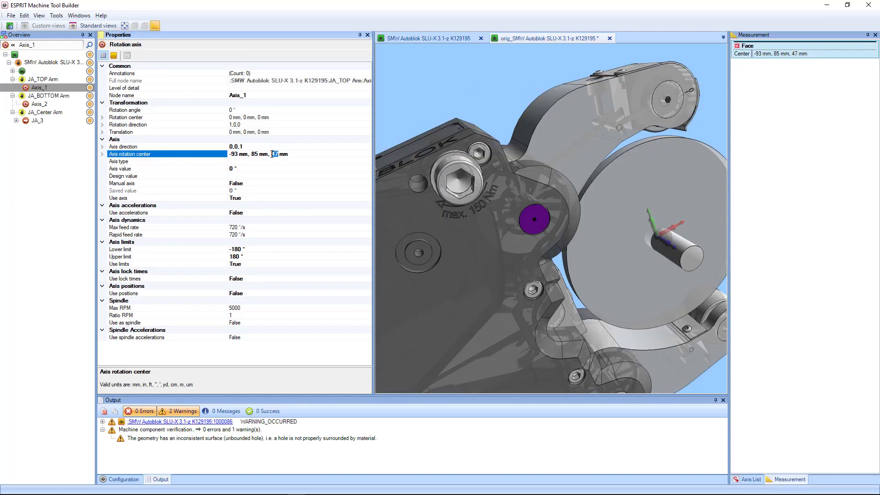
text(0)
key(Return)
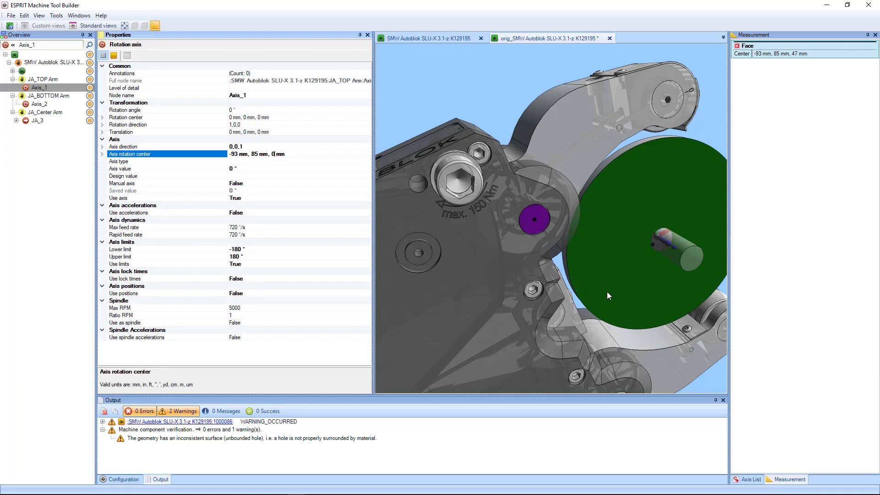
Measure the center of the bottom arm's round pivot pin face
click(551, 219)
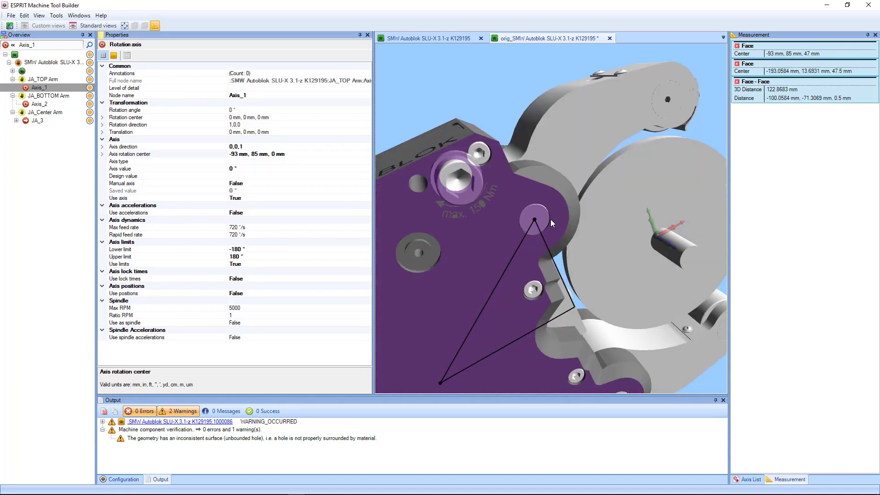
middle_drag(450, 138, 428, 95)
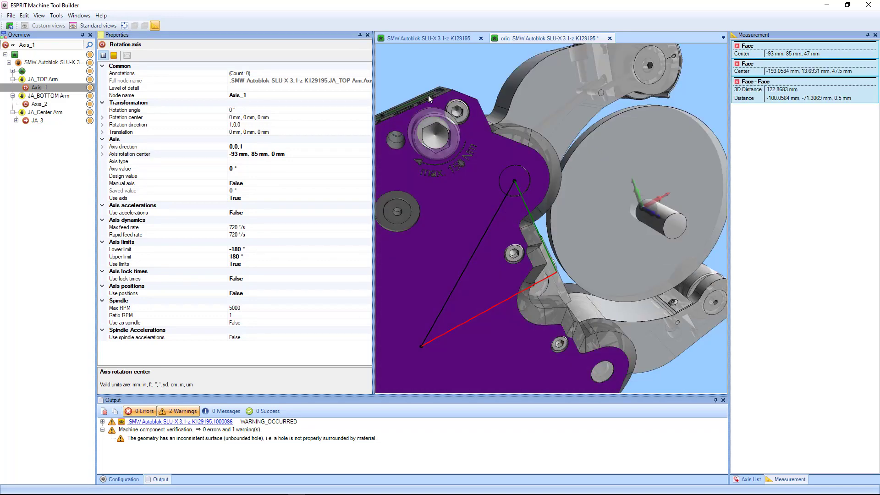
click(550, 226)
middle_drag(550, 227, 508, 141)
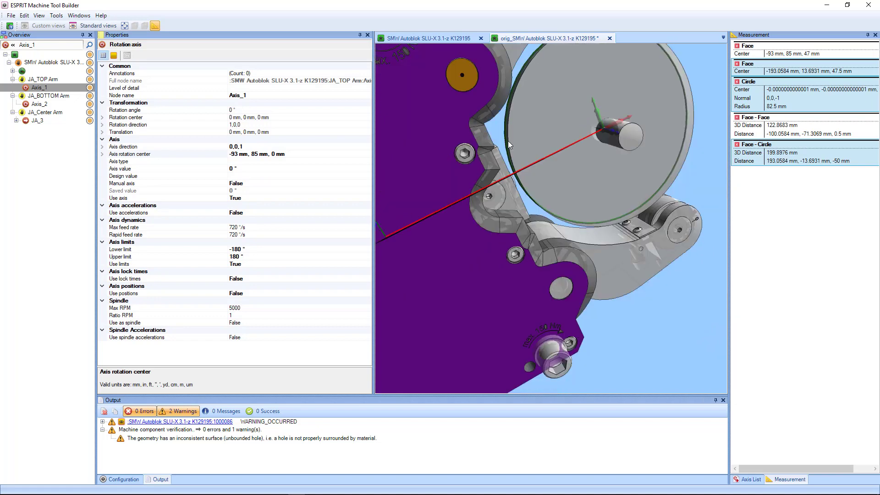
scroll(566, 295, up, 1)
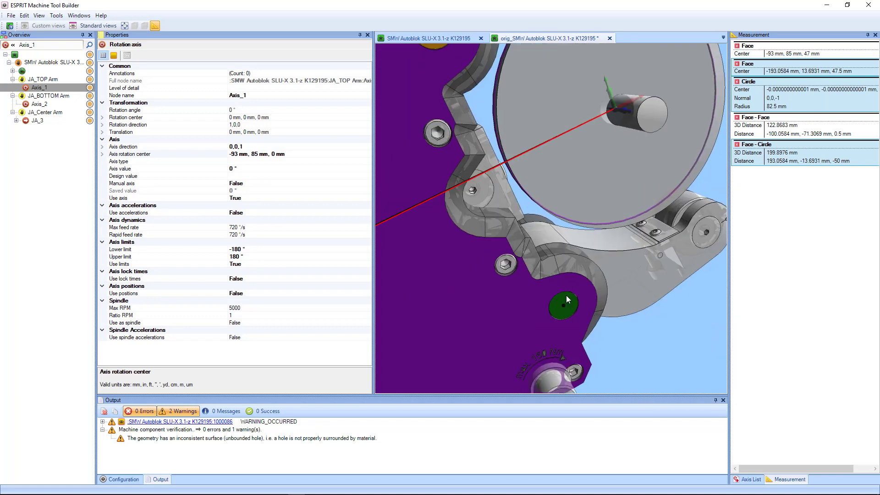
click(565, 304)
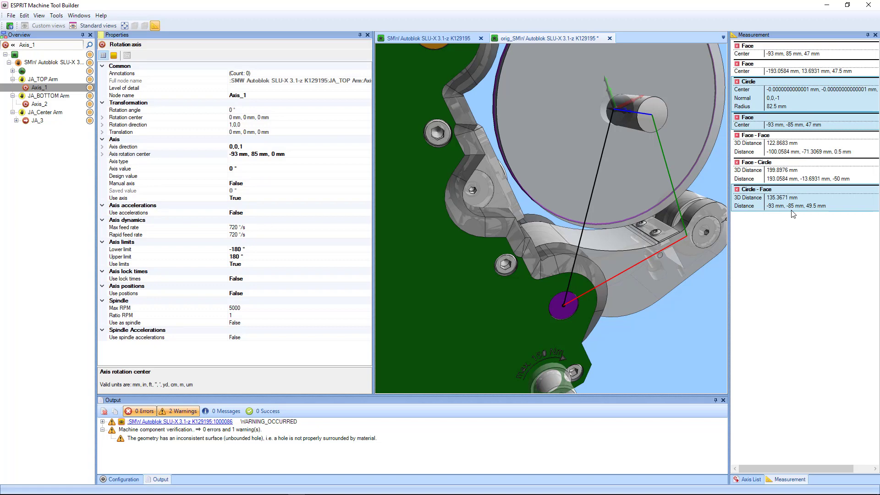
Set the axis rotation center of Axis_2 under JA_BOTTOM Arm to -93, -85, 0 mm and leave the measurement mode
click(38, 105)
click(196, 155)
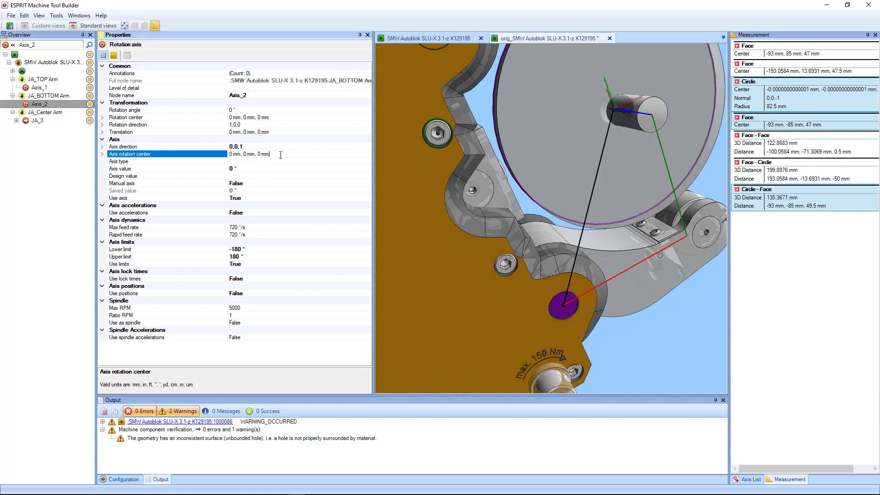
text(-93,-85,0)
key(Return)
click(156, 26)
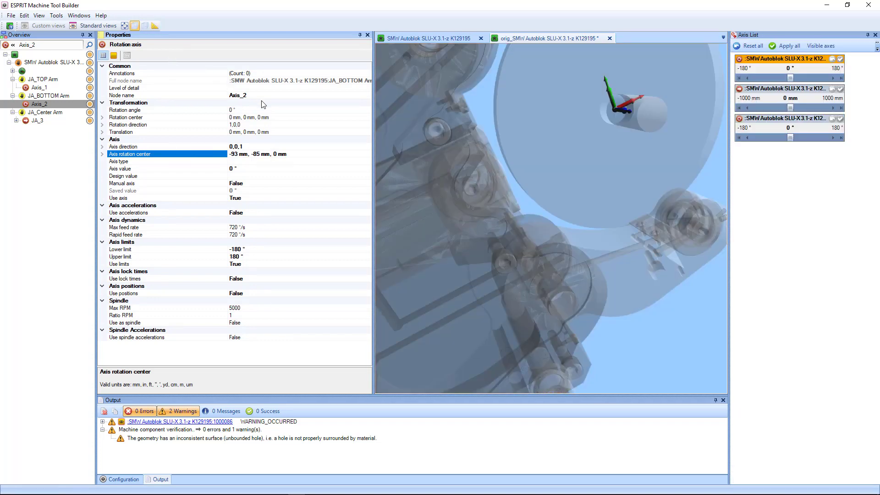
Examine which parts of the steady rest are covered by shapes 1000001 to 1000088 in the fixture's unnamed group
scroll(530, 193, down, 3)
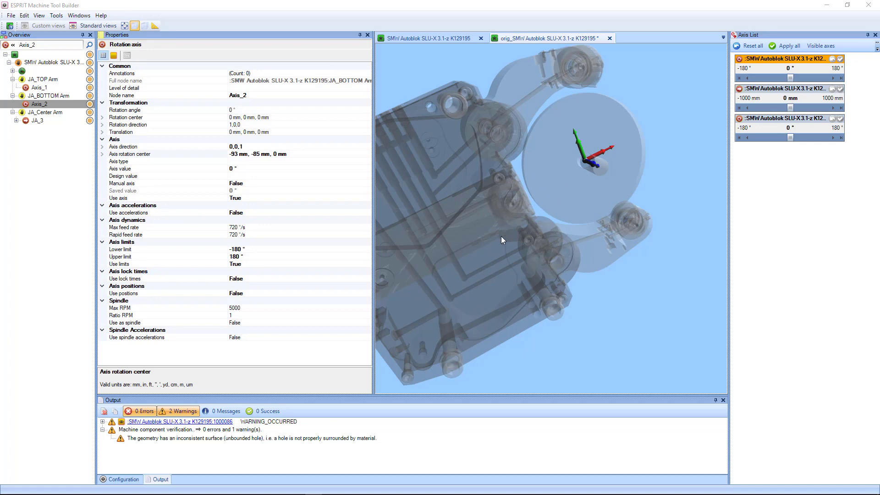
double_click(22, 71)
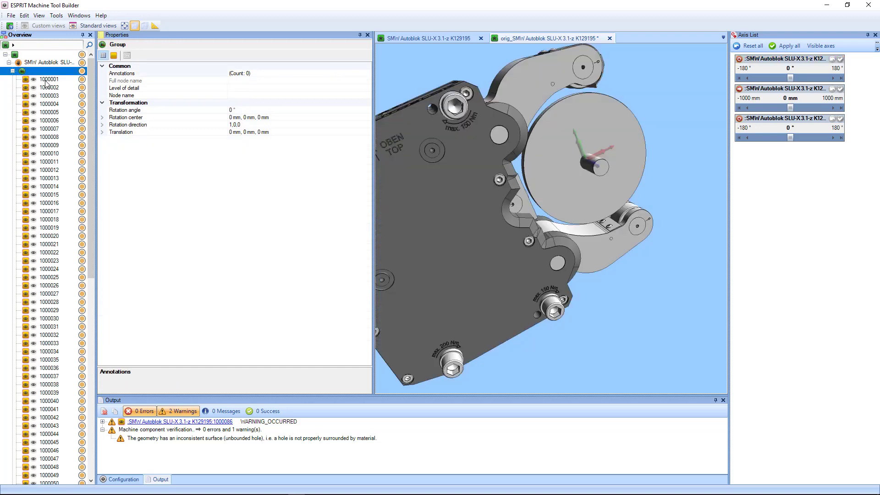
click(47, 80)
drag(92, 111, 71, 366)
shift+click(53, 409)
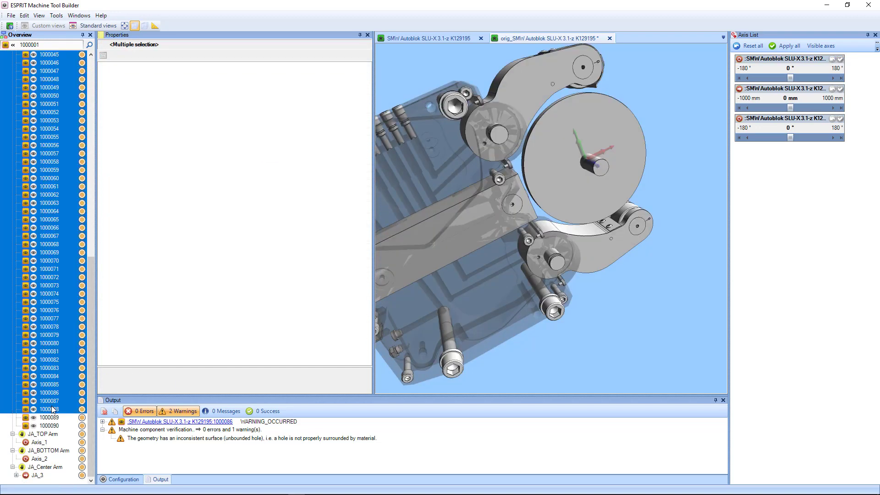
middle_drag(538, 224, 518, 229)
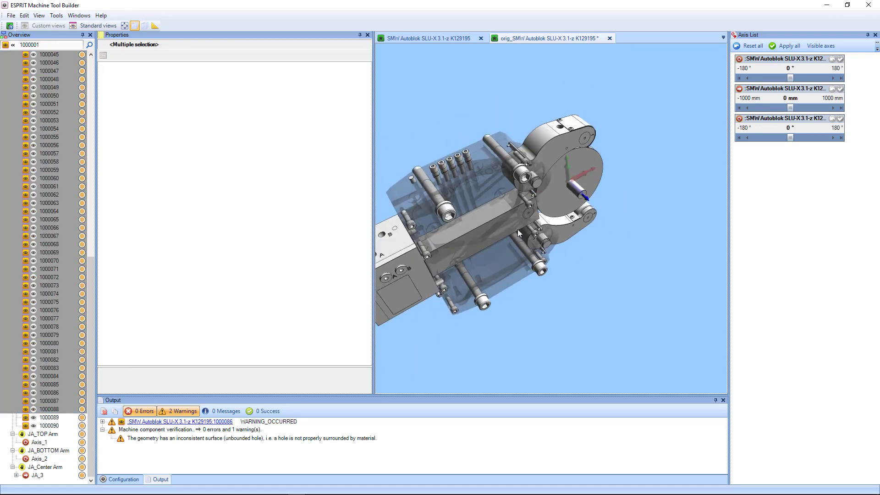
click(93, 65)
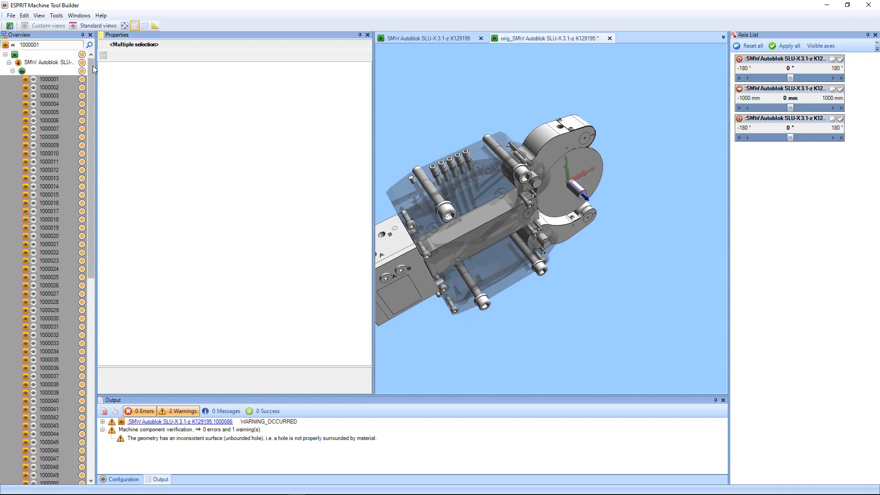
click(38, 79)
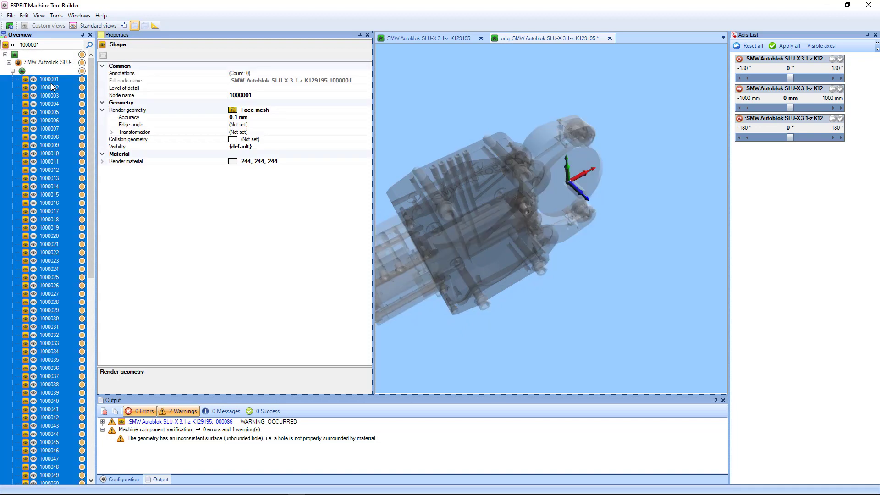
click(44, 78)
click(44, 71)
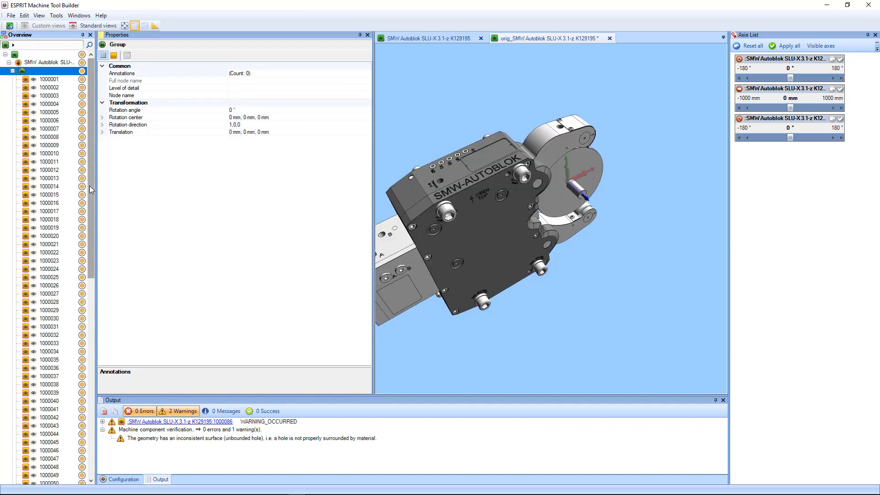
scroll(89, 228, down, 1)
scroll(13, 75, up, 1)
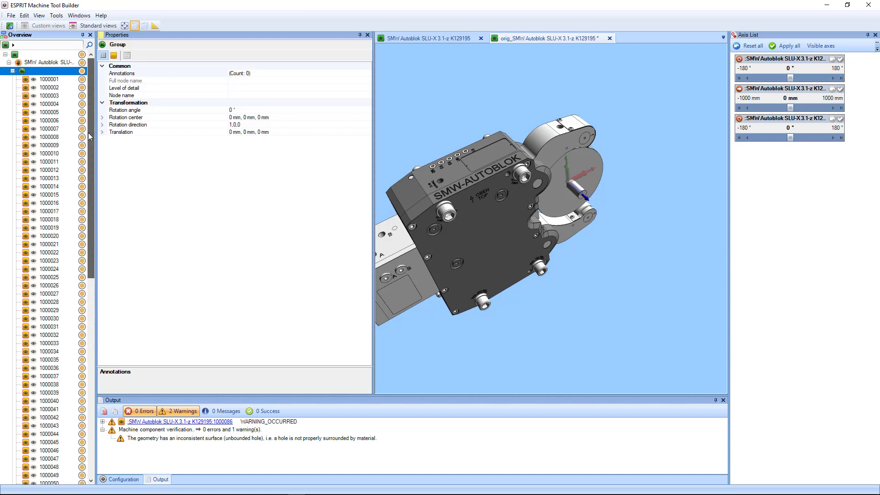
click(12, 71)
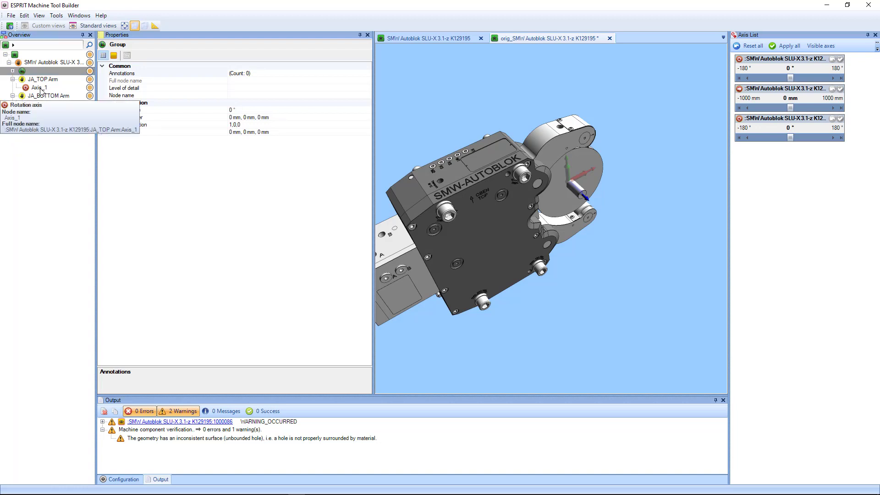
Insert an empty group under each of the three jaw axes: Axis_1, Axis_2 and JA_3
right_click(40, 87)
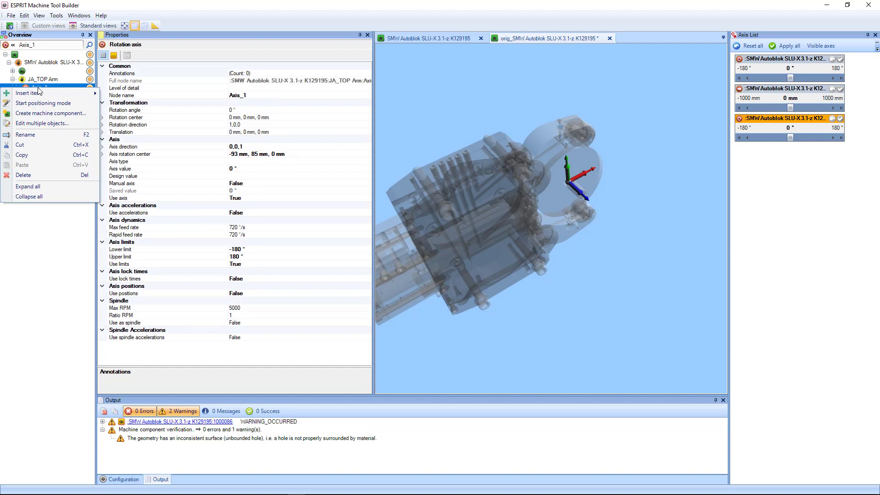
mouse_move(46, 94)
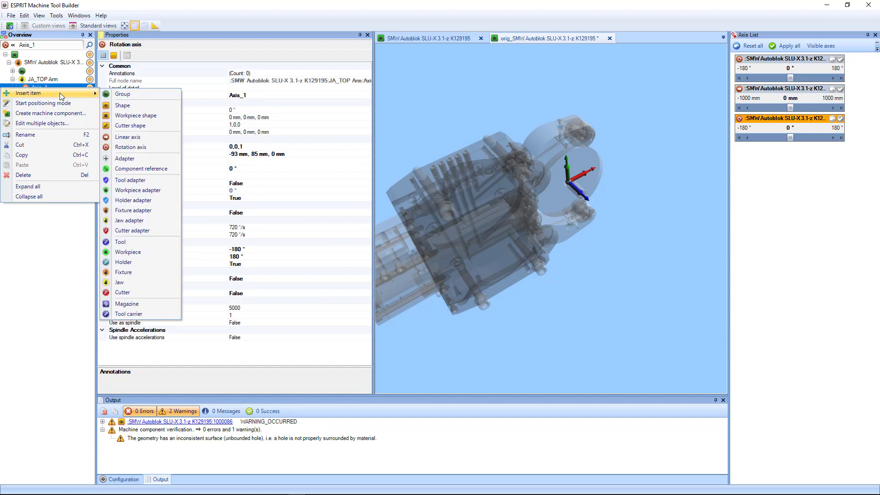
click(131, 95)
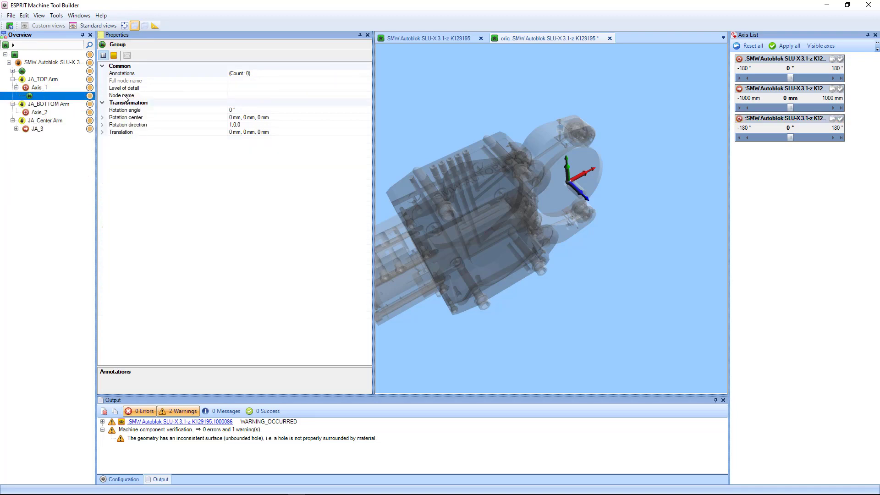
right_click(44, 116)
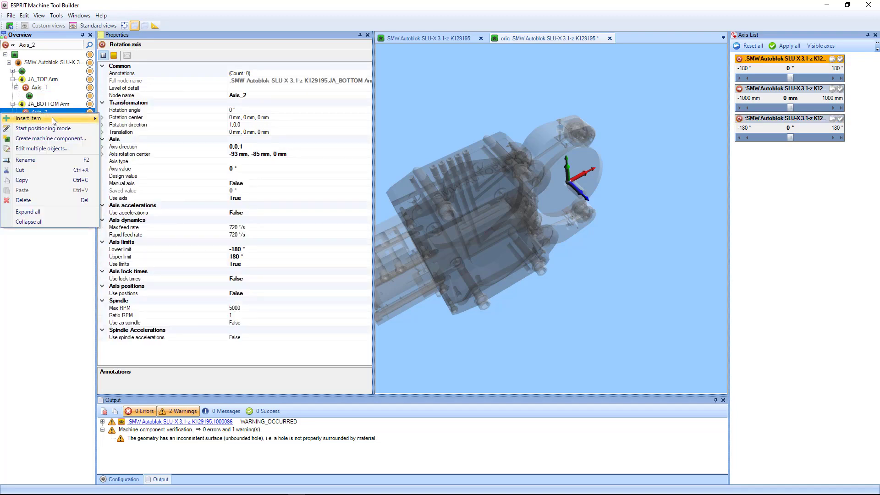
key(Escape)
key(Escape)
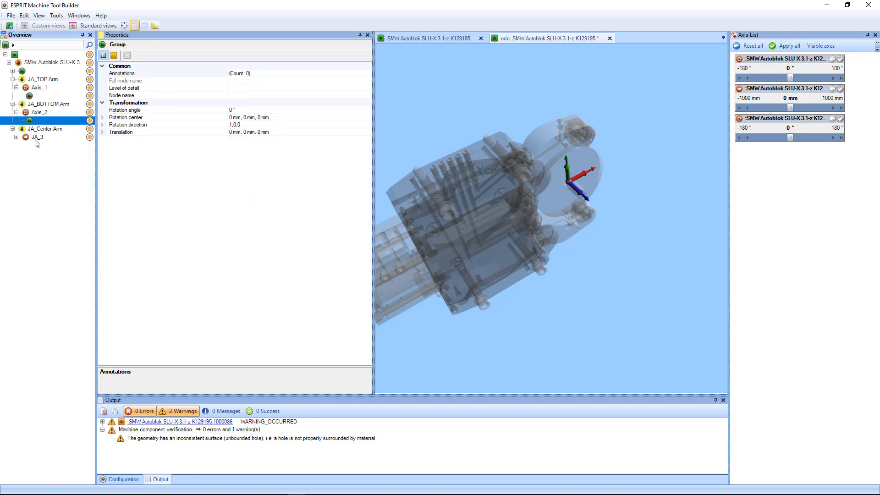
right_click(36, 138)
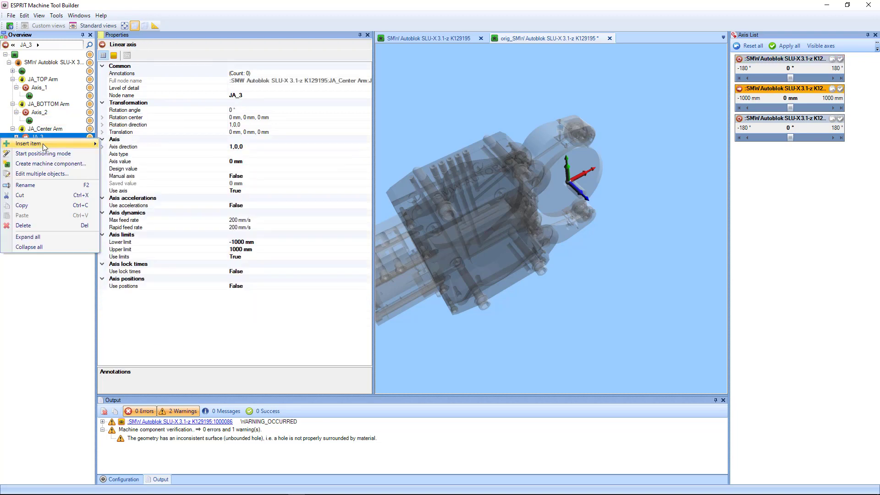
mouse_move(44, 145)
click(121, 145)
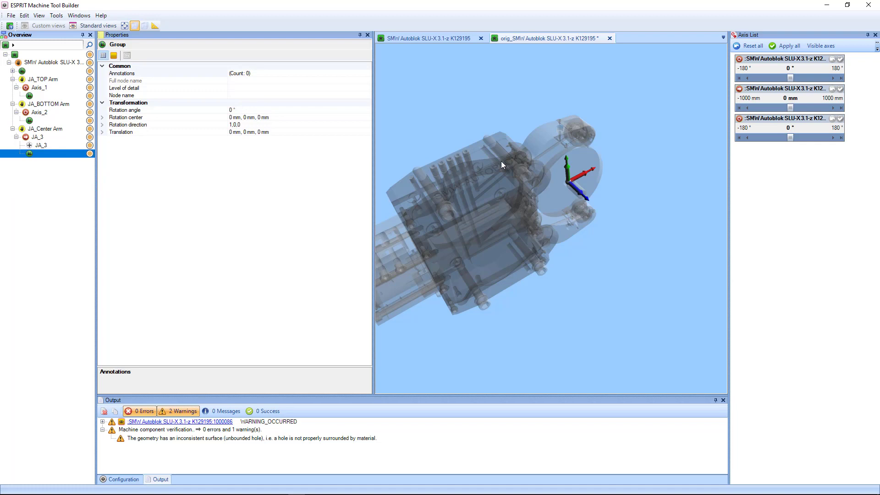
Examine which parts of the steady rest are represented by shapes 1000001 to 1000003 in the fixture's unnamed group
scroll(559, 144, up, 2)
middle_drag(568, 147, 534, 145)
scroll(527, 111, up, 3)
scroll(527, 112, down, 3)
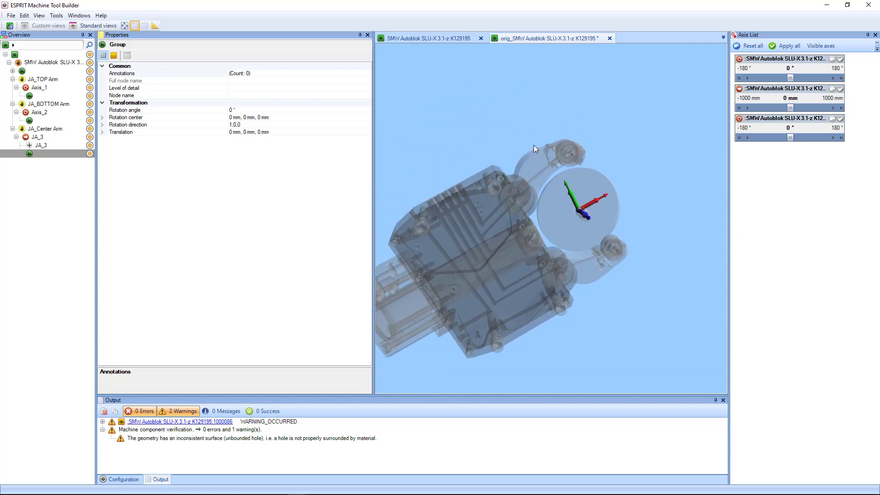
click(13, 71)
click(45, 80)
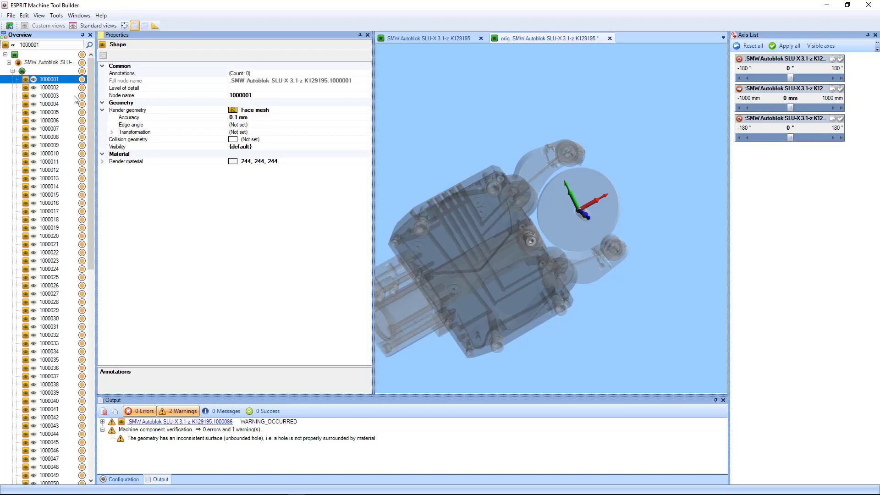
scroll(536, 237, up, 1)
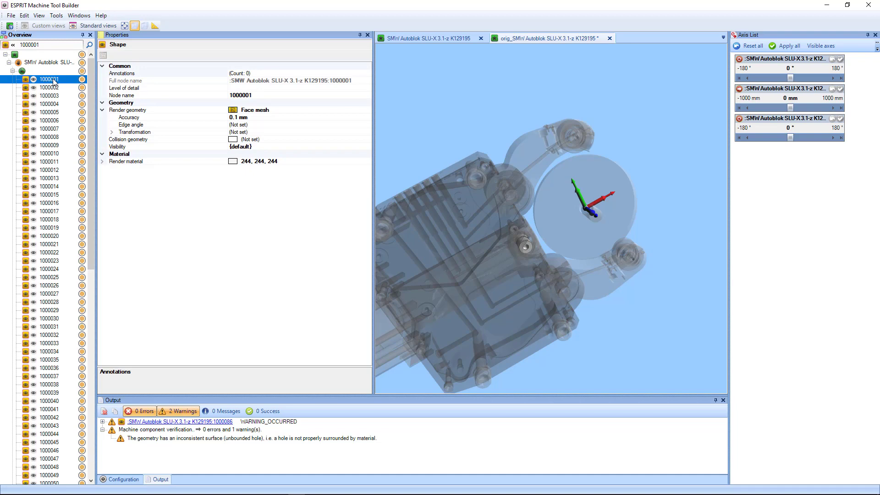
middle_drag(554, 259, 572, 241)
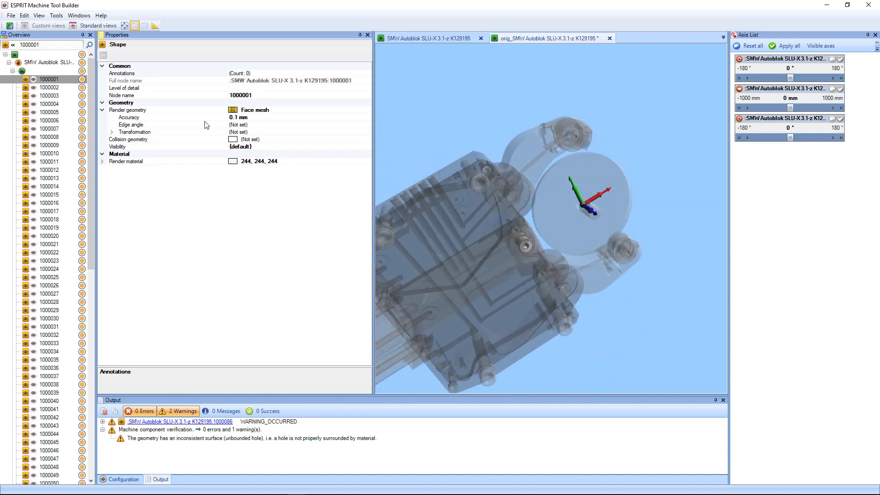
click(51, 88)
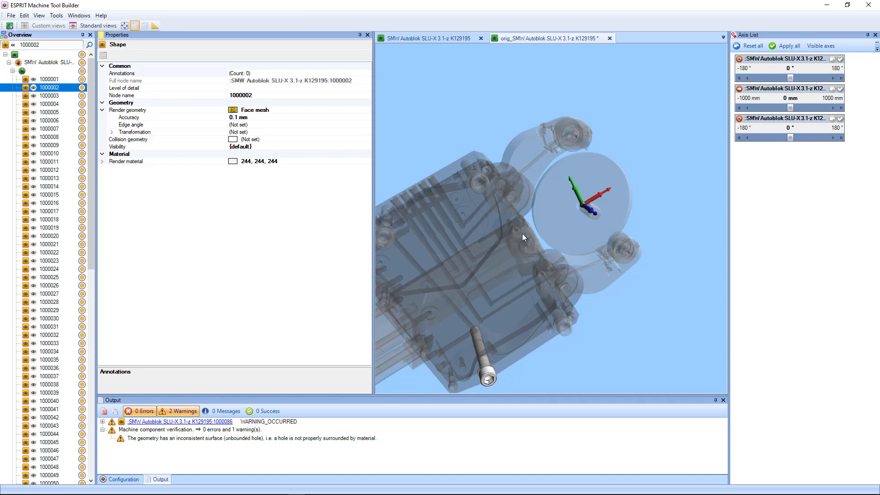
middle_drag(522, 233, 574, 202)
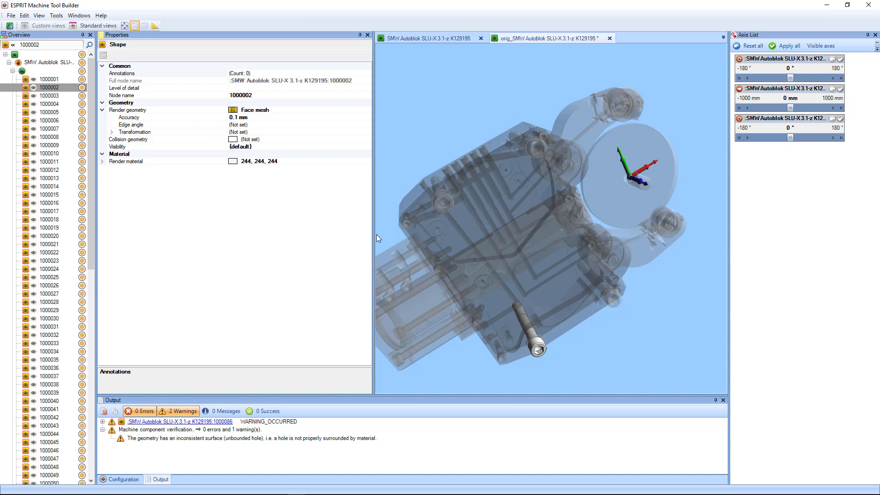
click(53, 95)
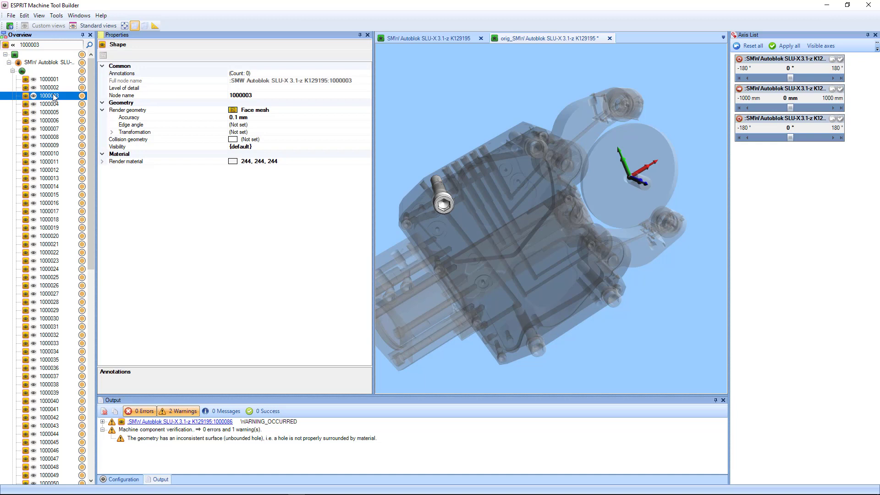
click(53, 79)
click(54, 87)
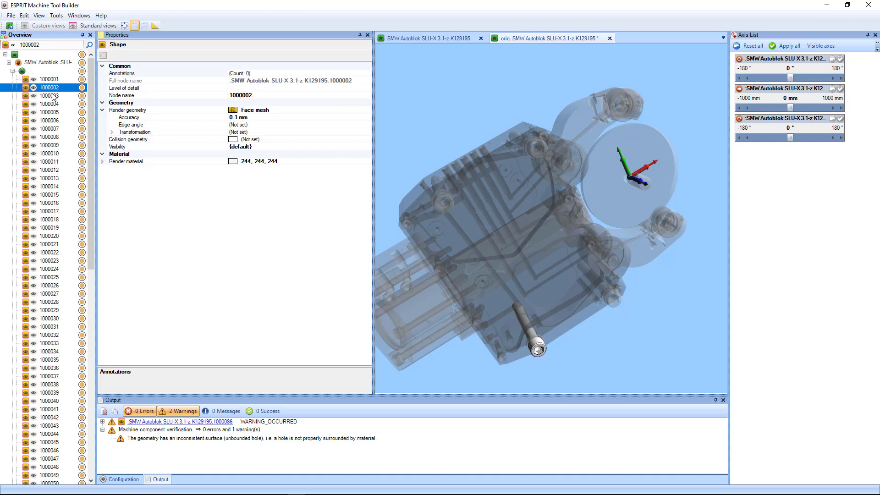
click(53, 96)
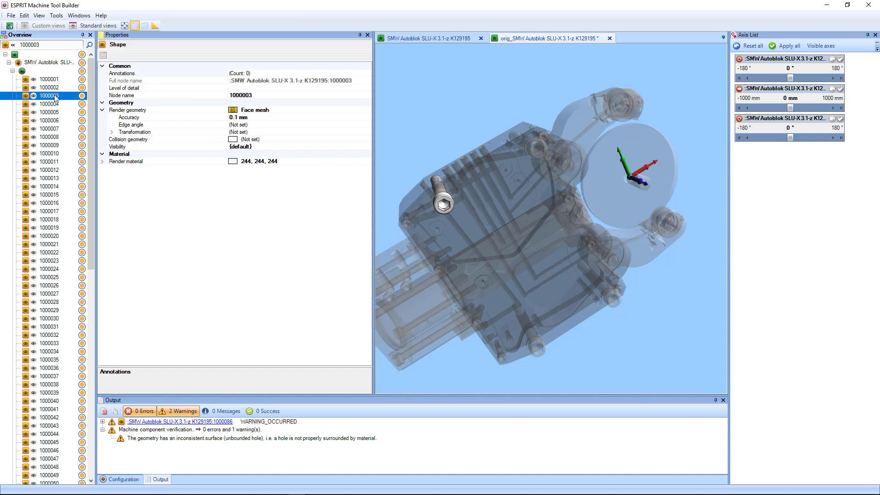
Examine shapes 1000004 to 1000032 one by one to identify the parts that belong to the moving jaw arms
key(Down)
key(Down)
key(Down)
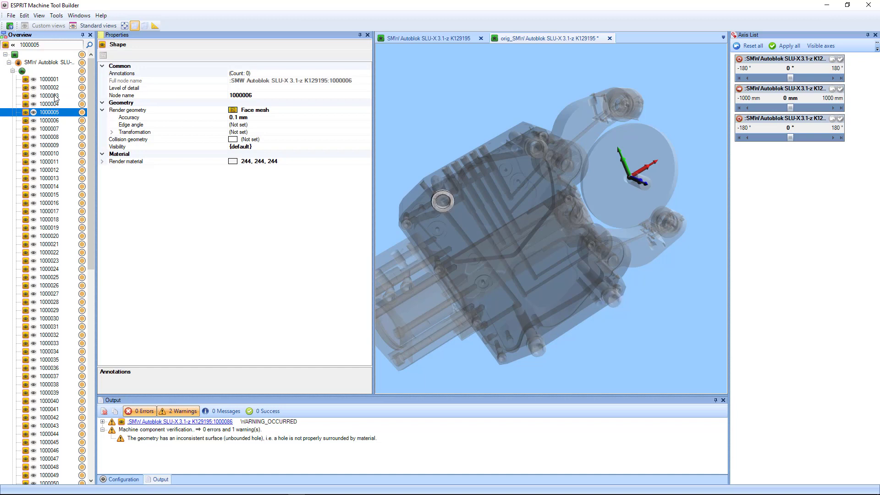
key(Down)
key(Down)
key(Down)
key(Down)
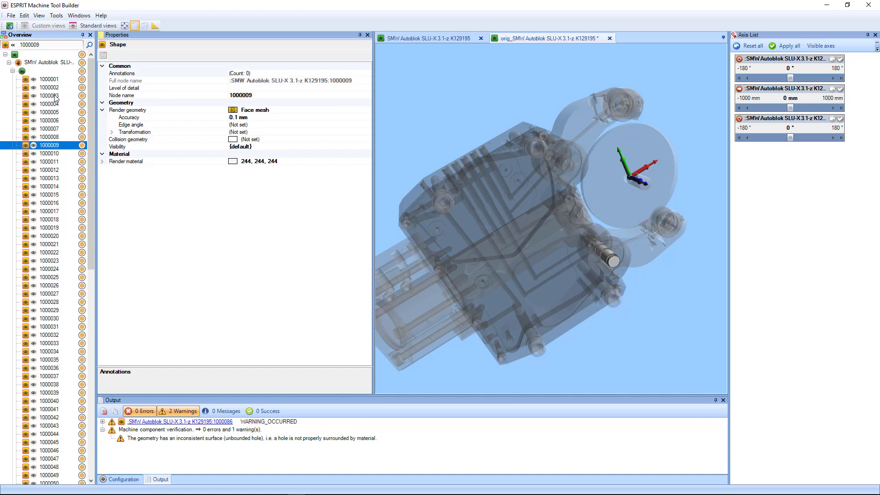
key(Up)
key(Down)
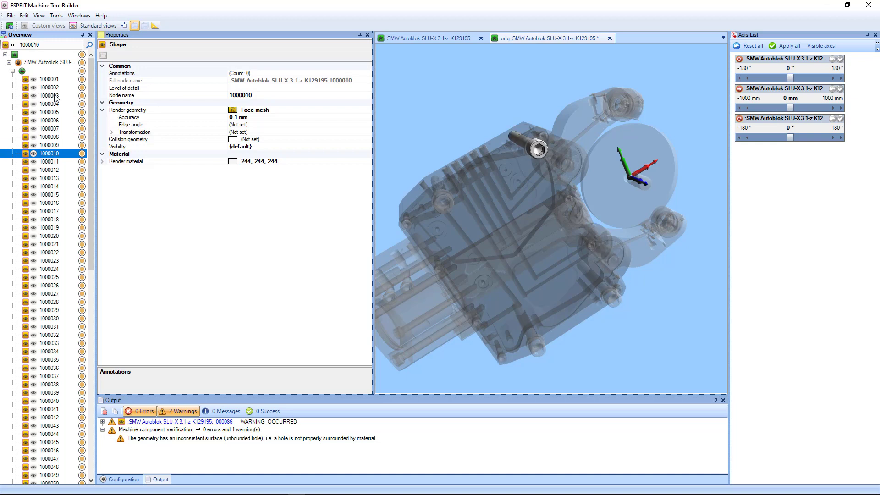
key(Down)
key(Down)
key(Down)
key(Down)
key(Down)
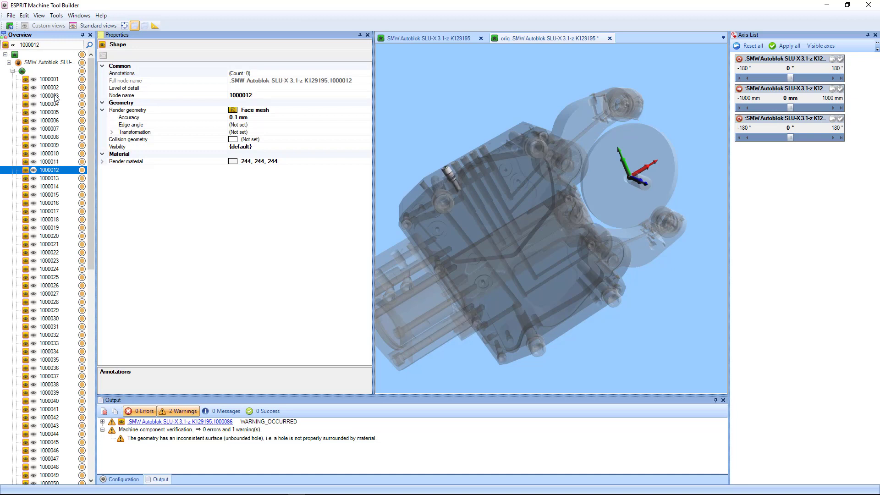
key(Down)
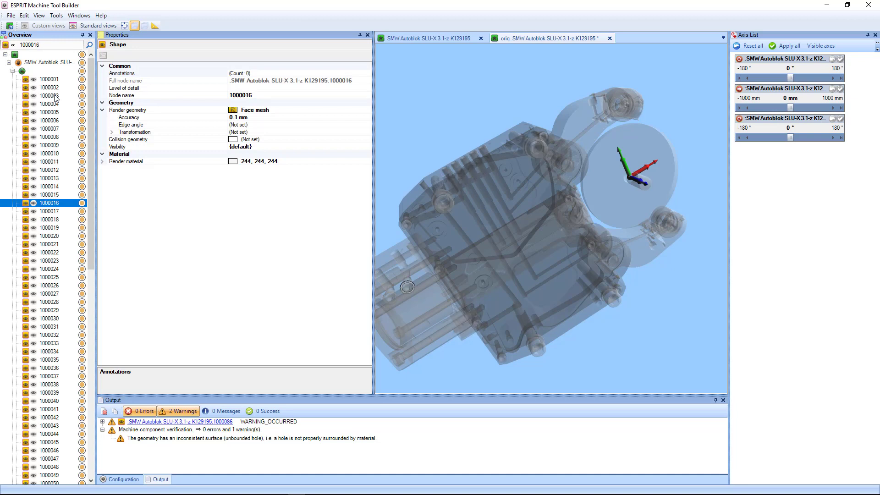
key(Down)
key(Down)
key(Down)
key(Down)
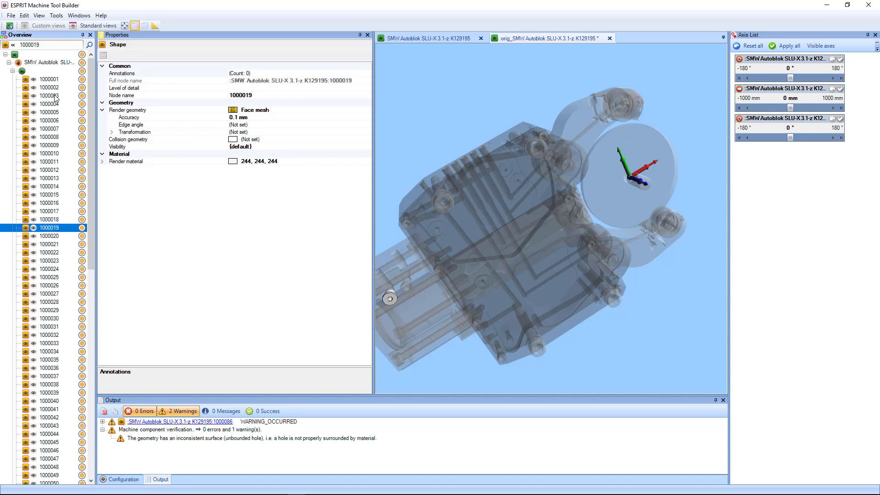
key(Down)
key(Down)
key(Down)
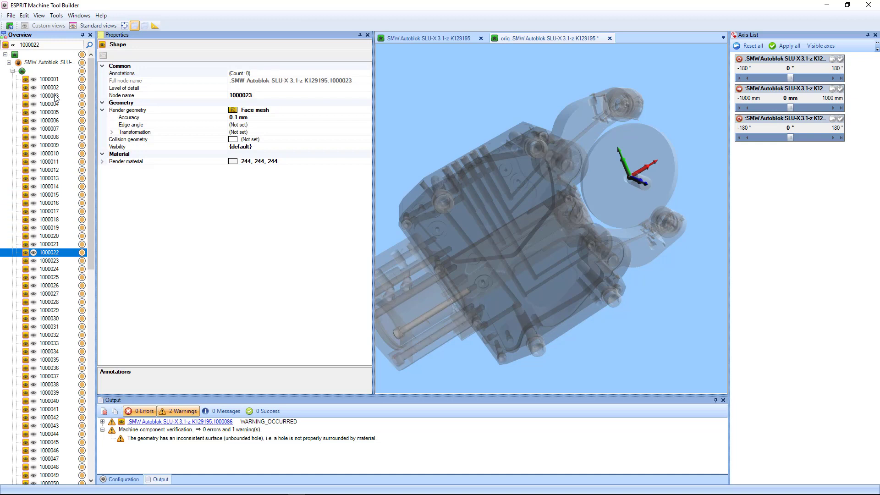
key(Down)
key(Down)
key(Down)
key(Down)
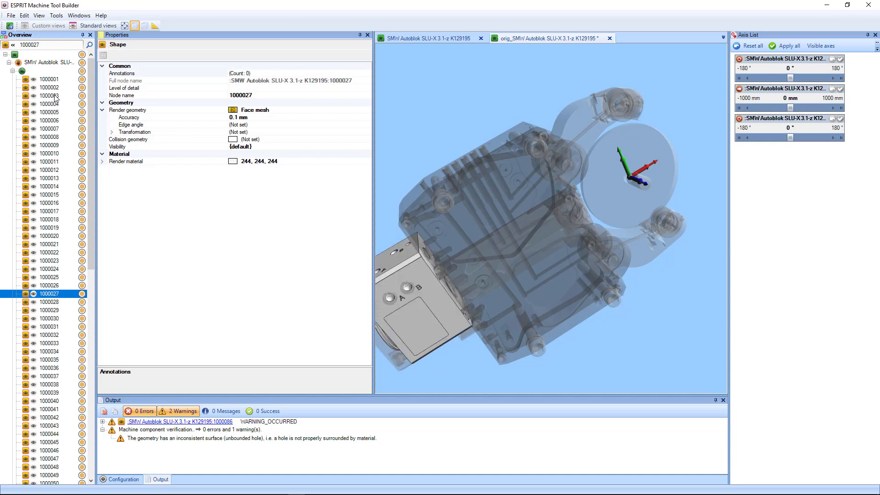
key(Down)
key(Down)
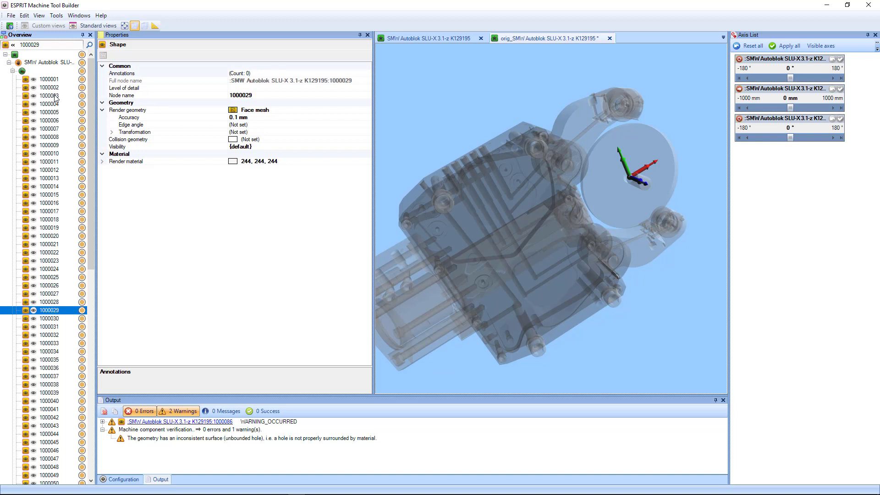
key(Down)
key(Down)
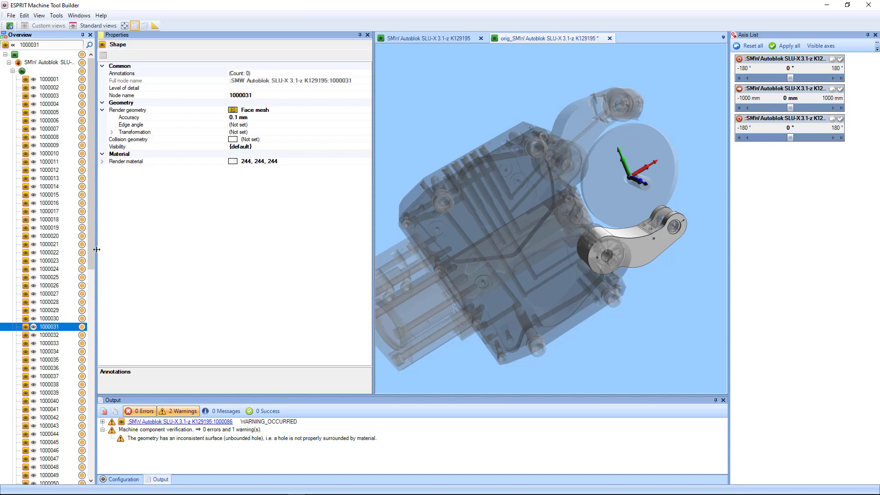
drag(91, 253, 94, 343)
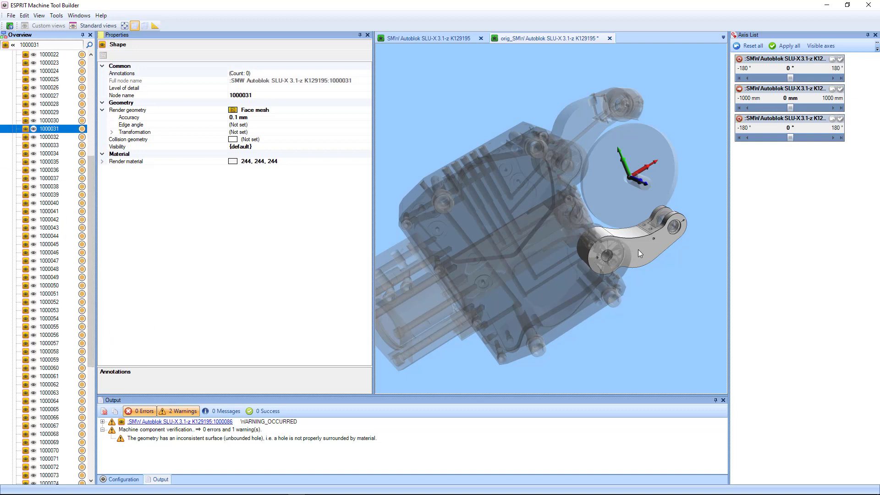
click(49, 137)
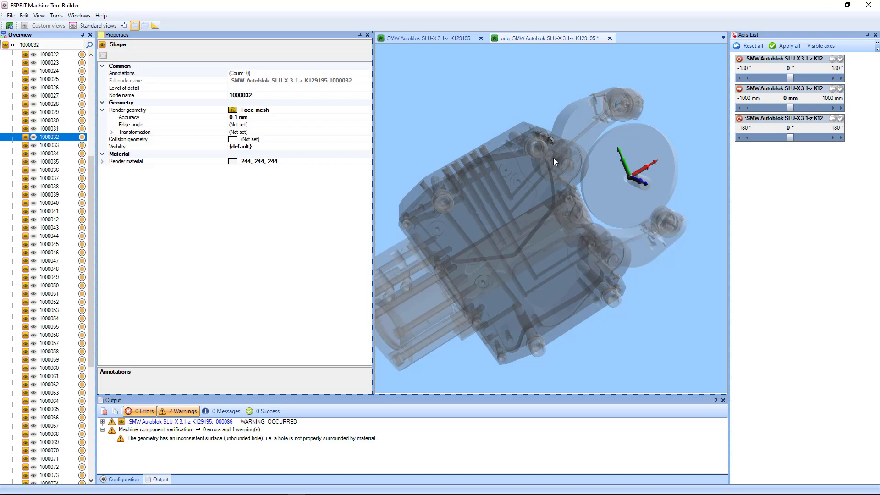
middle_drag(553, 158, 516, 158)
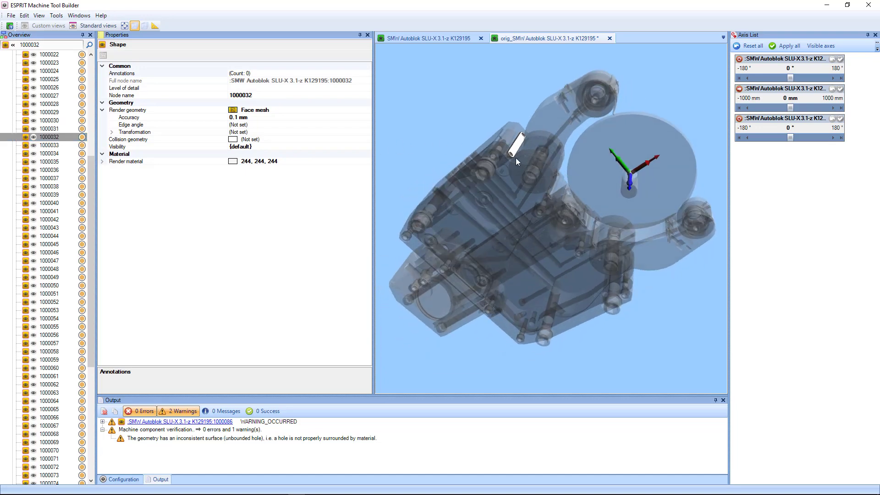
Move bottom arm shape 1000031 from the fixture's unnamed group into the empty group under Axis_2 of JA_BOTTOM Arm
click(50, 128)
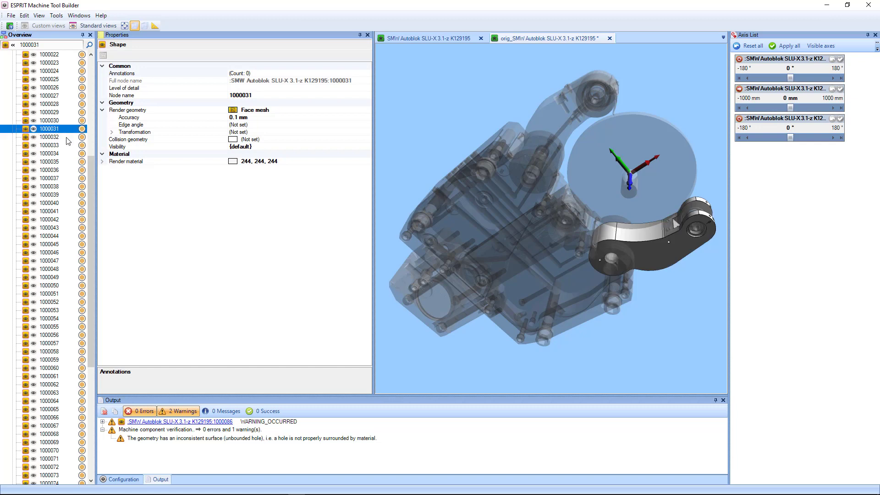
drag(93, 178, 95, 203)
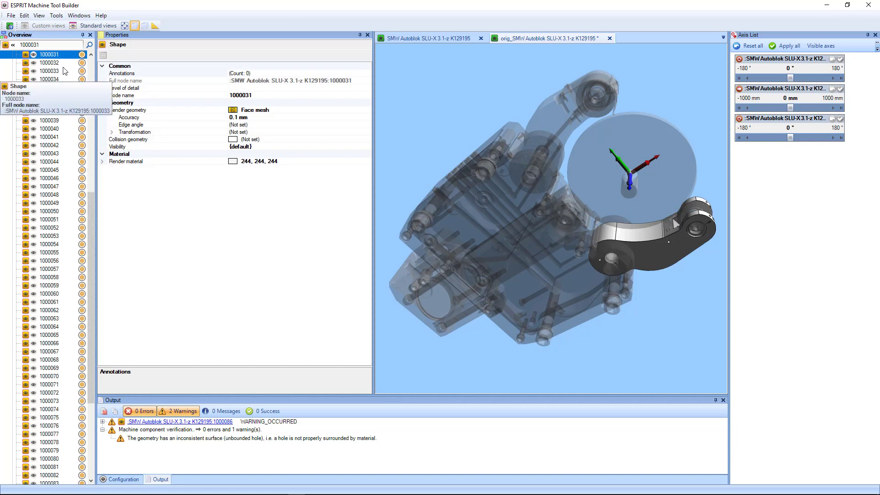
key(ctrl+x)
drag(92, 219, 101, 328)
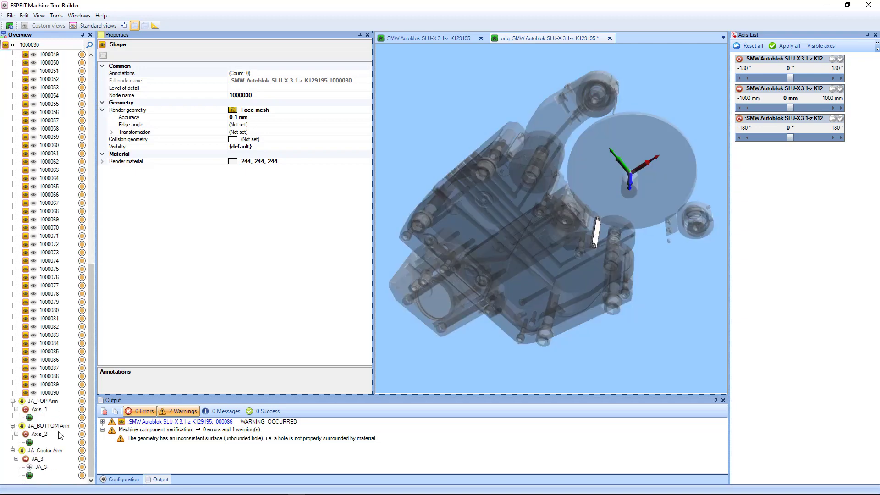
click(37, 442)
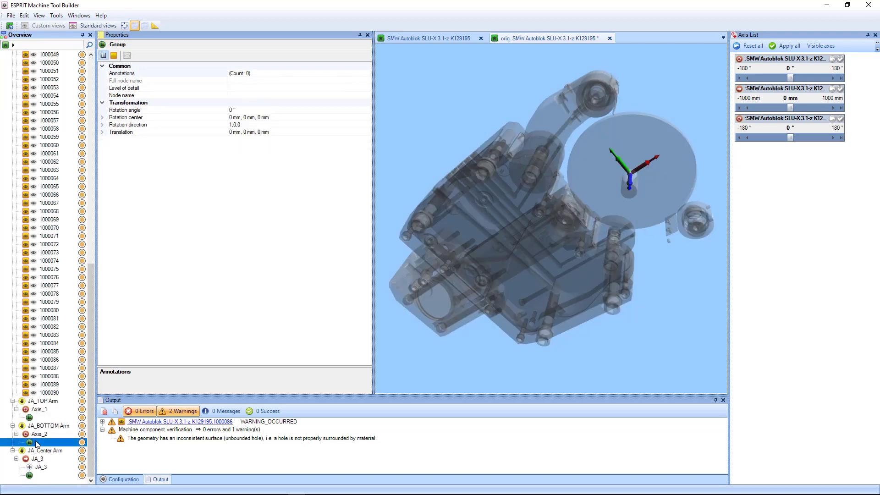
right_click(37, 444)
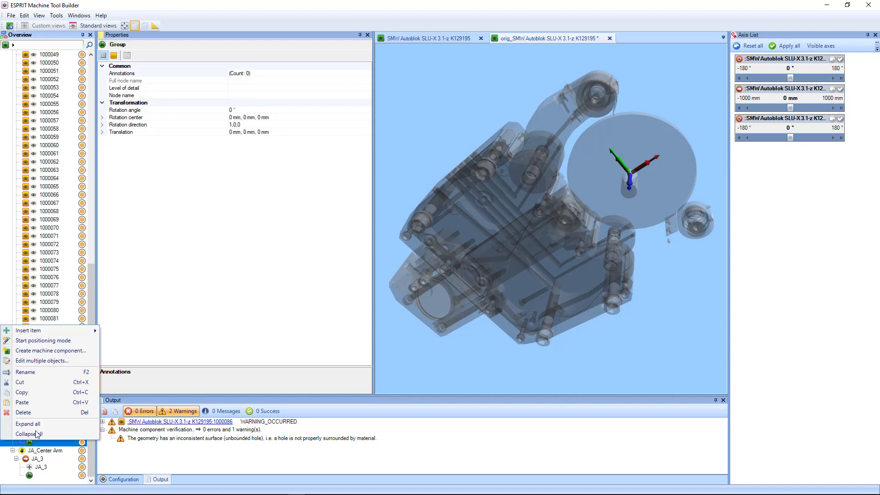
click(28, 404)
click(58, 450)
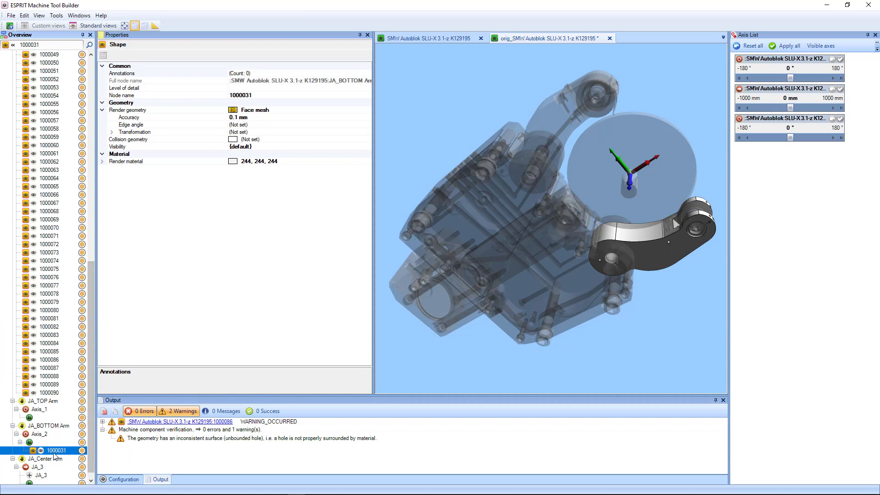
Examine the shapes from 1000030 through 1000049 in the fixture's unnamed group to identify further parts of the moving jaw arms
drag(95, 350, 93, 275)
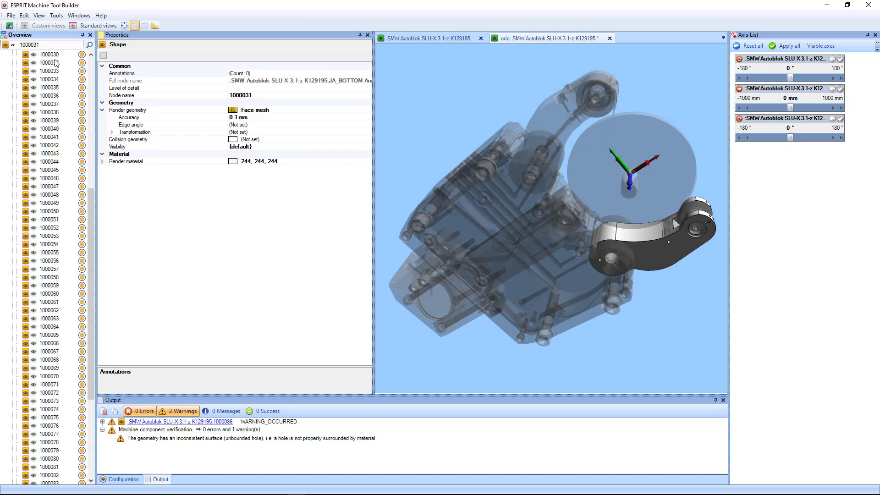
drag(92, 196, 93, 190)
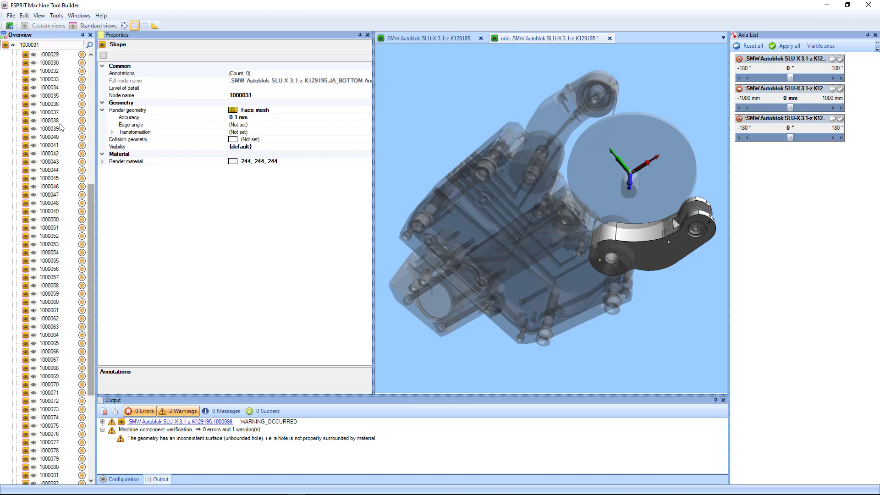
click(59, 64)
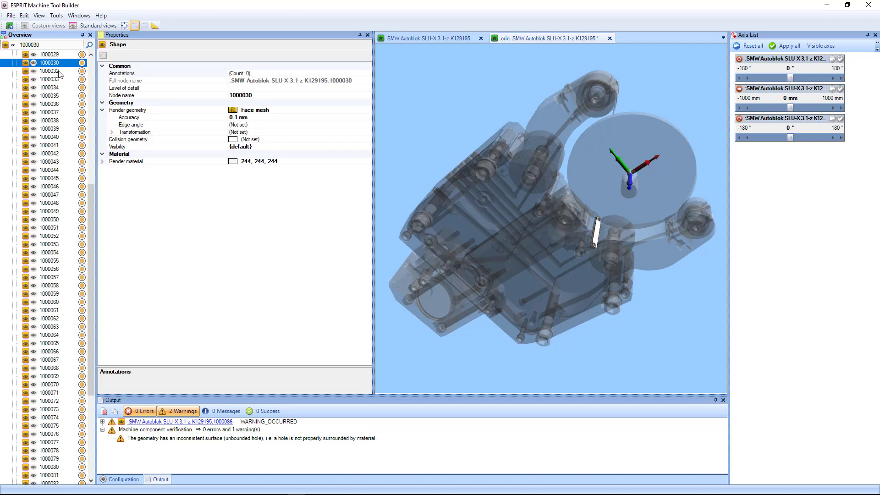
click(58, 71)
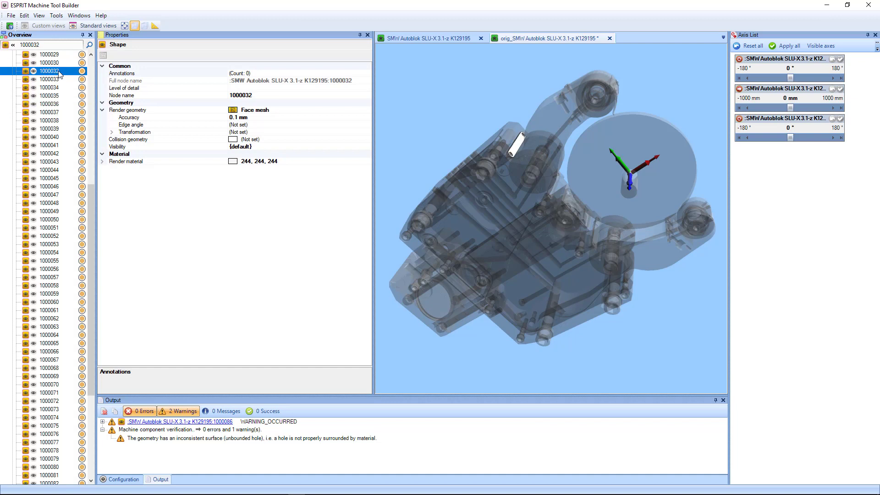
key(Down)
key(Down)
key(Down)
key(Down)
key(Down)
key(Down)
key(Down)
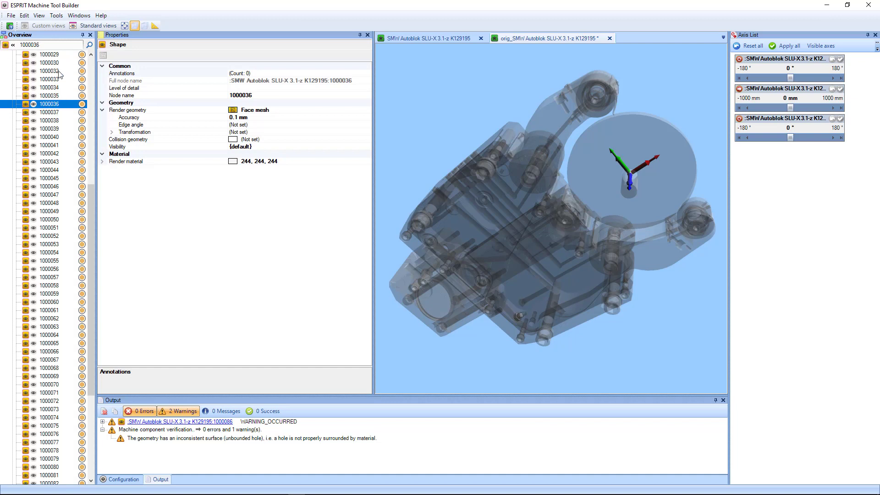
key(Down)
key(Down)
key(Down)
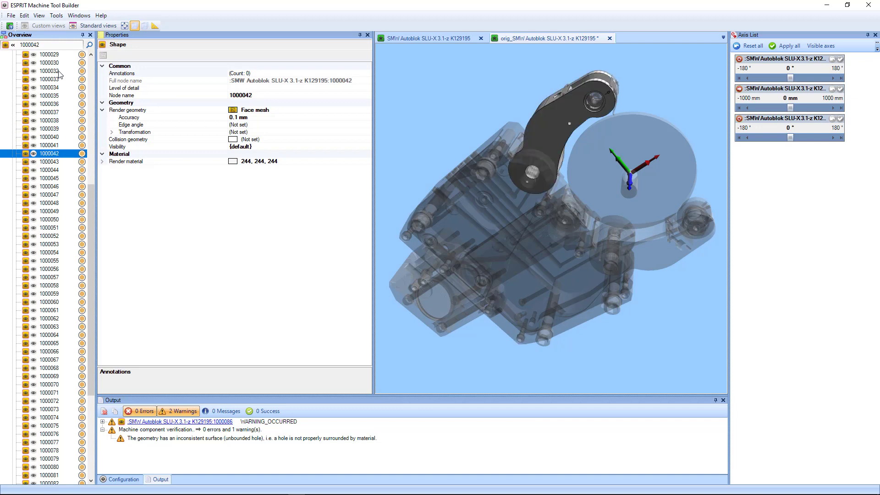
key(Down)
key(Down)
key(Down)
key(Down)
key(Down)
key(Down)
key(Down)
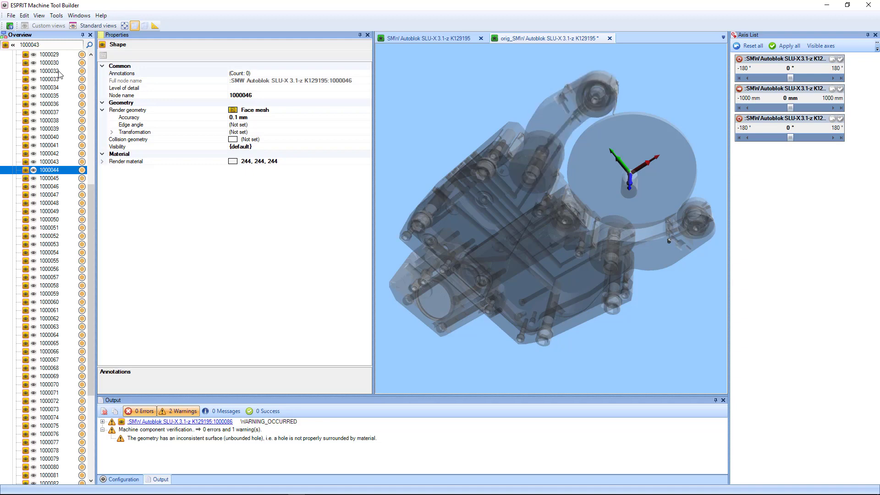
Switch to the SMW Autoblok SLU-X 3.1-z K129195 file and examine all shapes in the Left Arm group under Axis_1
click(425, 39)
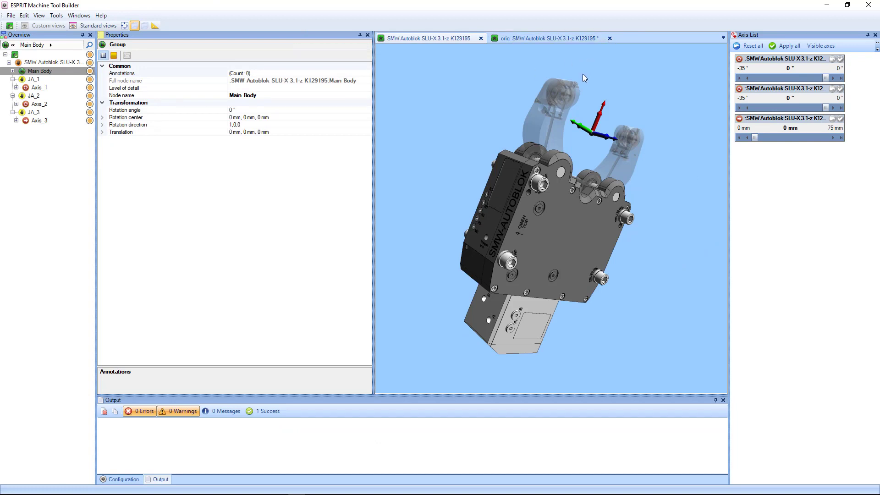
middle_drag(493, 182, 474, 170)
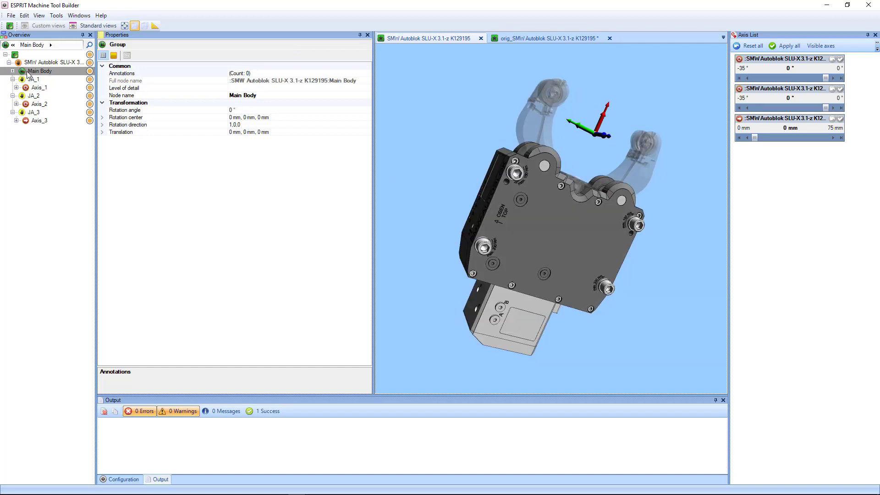
click(16, 87)
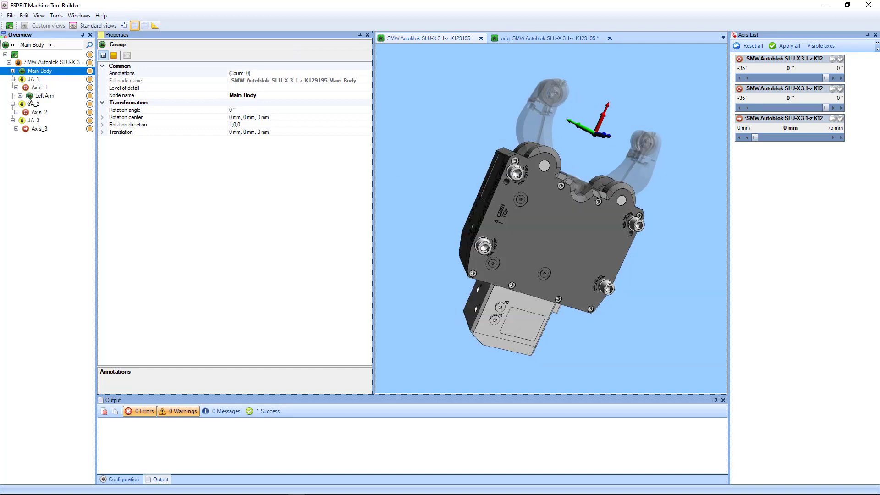
click(20, 95)
click(57, 104)
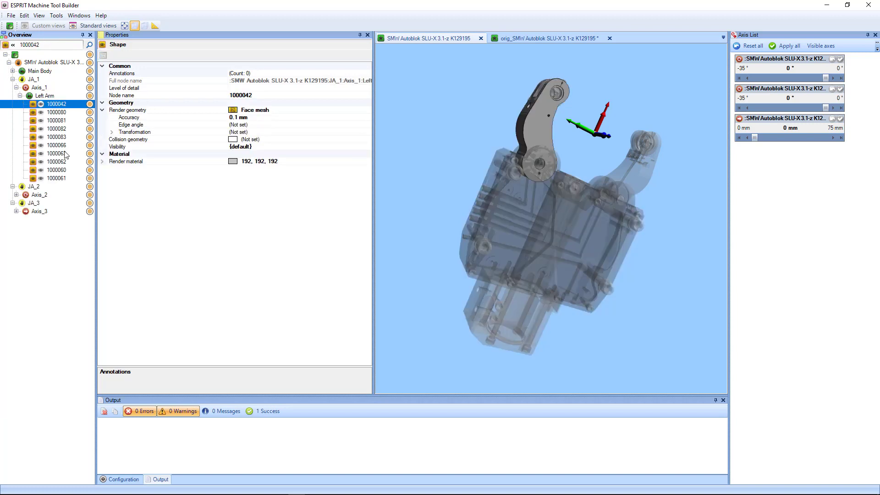
shift+click(61, 178)
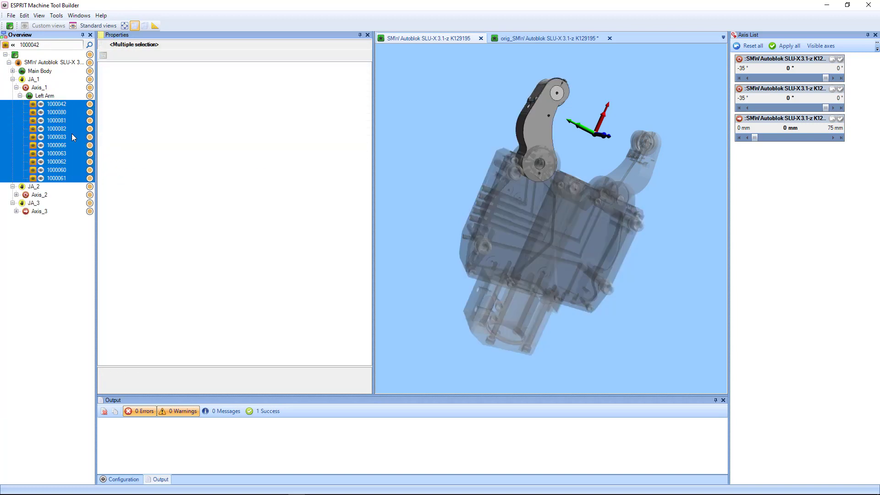
middle_drag(592, 156, 595, 182)
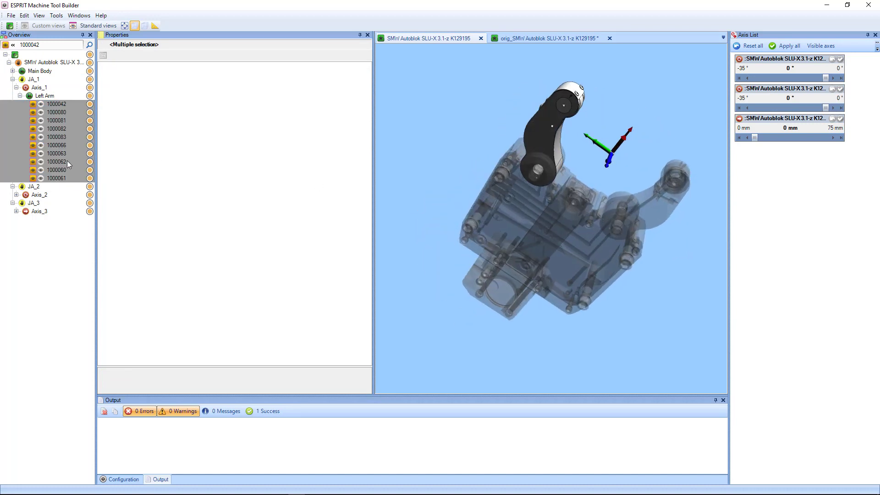
Examine which shapes make up the Right Arm group under Axis_2 and the Center Arm group under Axis_3
click(17, 194)
click(53, 212)
shift+click(55, 277)
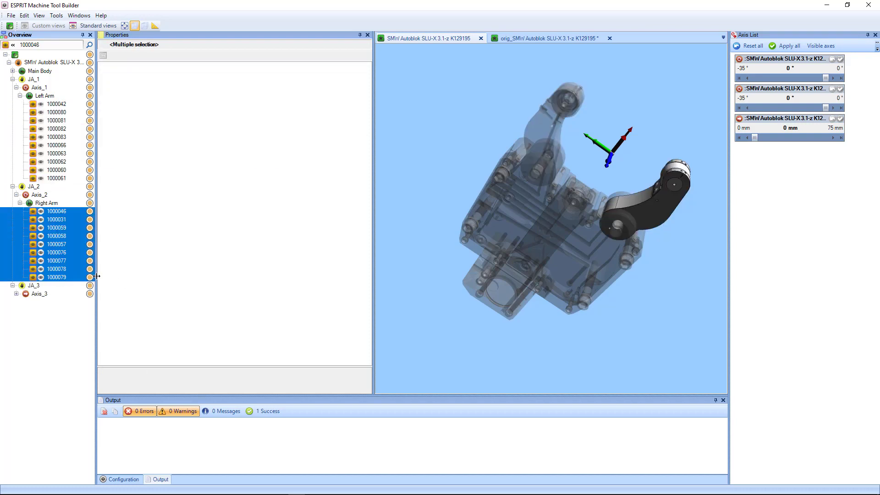
click(16, 294)
click(20, 302)
click(54, 310)
shift+click(56, 352)
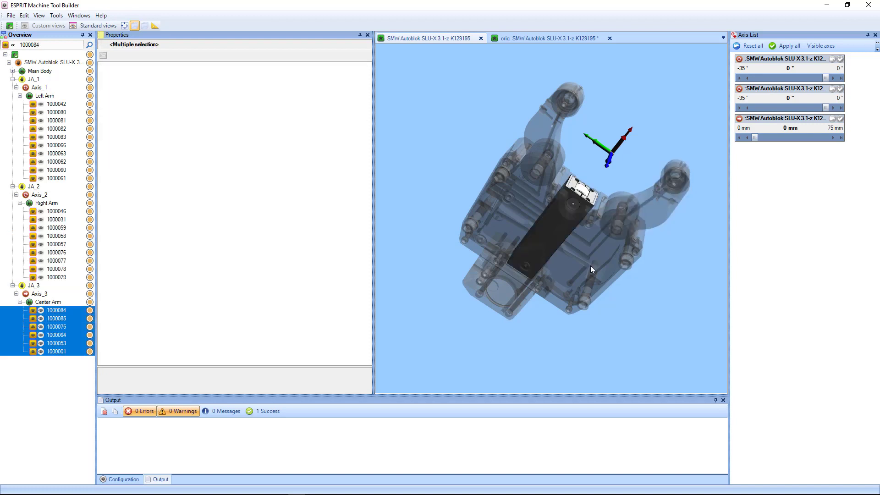
middle_drag(589, 241, 586, 214)
scroll(585, 214, up, 3)
scroll(585, 213, down, 2)
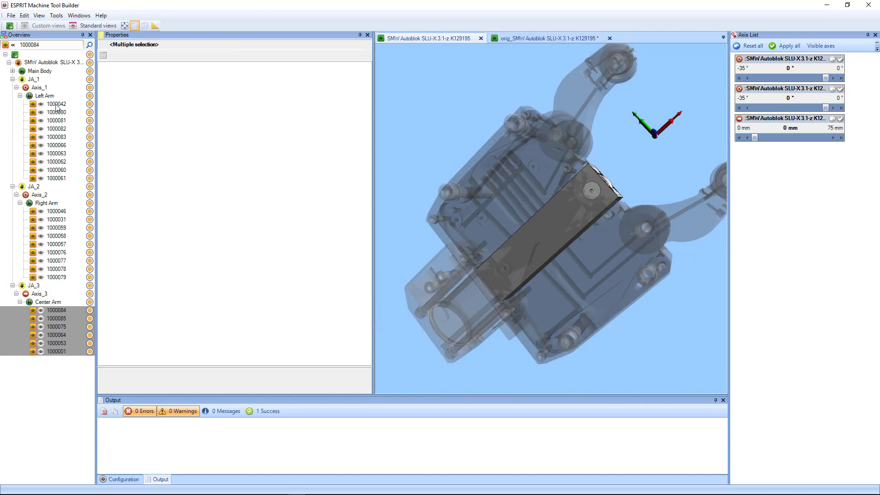
Return to the orig_SMW Autoblok file and delete the JA_3 node nested under the JA_3 axis of JA_Center Arm
click(527, 36)
drag(93, 197, 100, 335)
drag(106, 178, 94, 51)
click(12, 71)
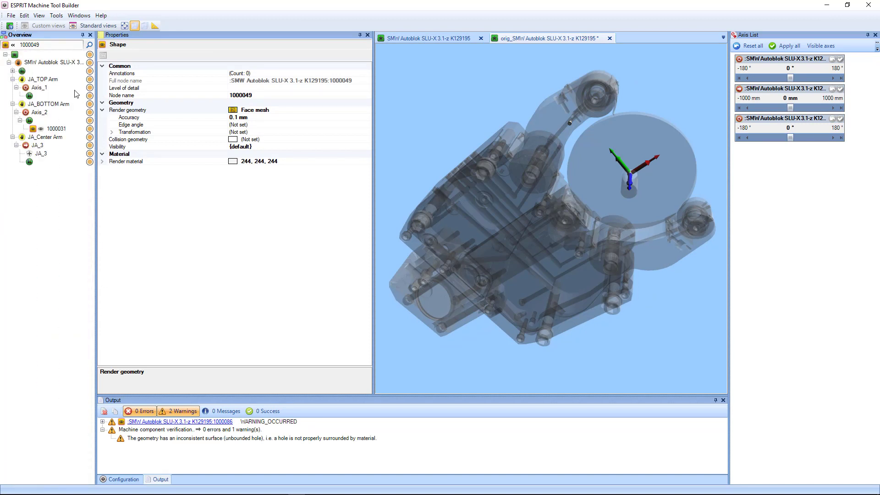
click(41, 154)
key(Delete)
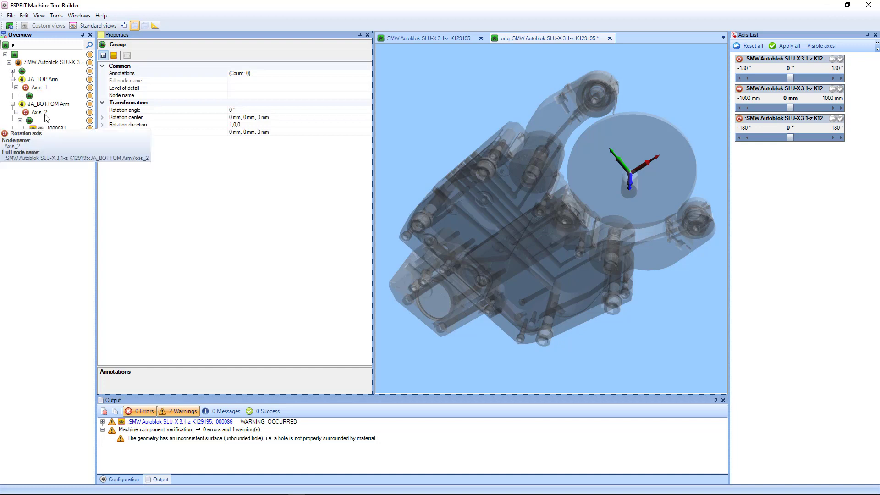
Compare the fixture's Clamp type setting between the SMW Autoblok file and the orig_SMW Autoblok file
click(424, 38)
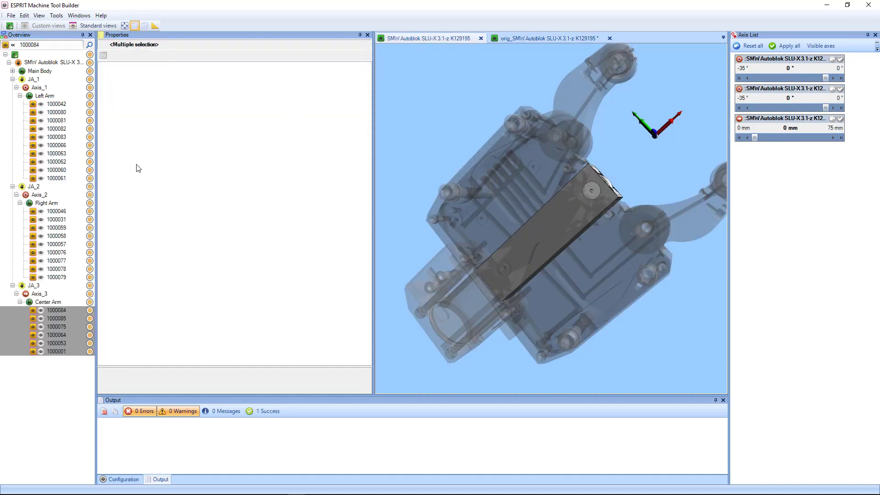
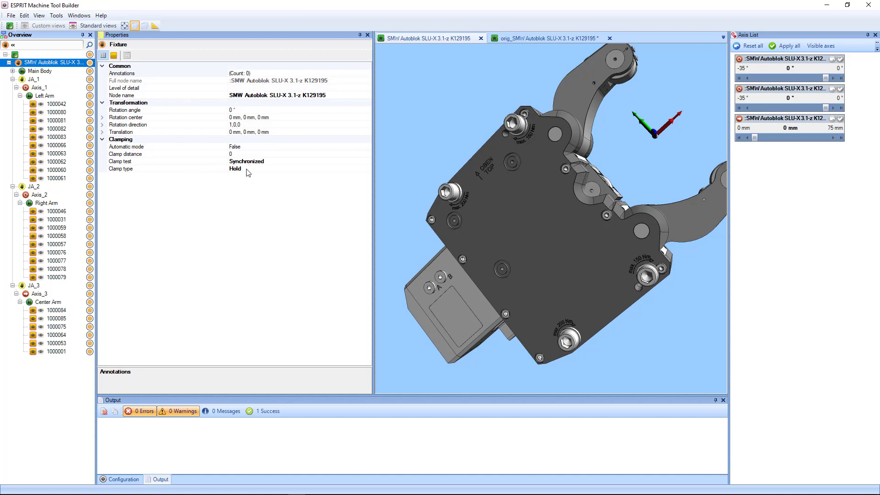
click(275, 170)
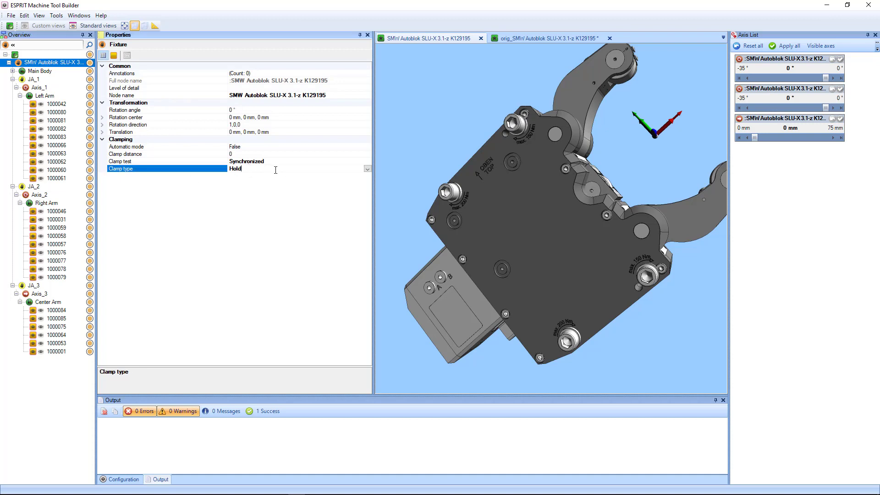
click(367, 169)
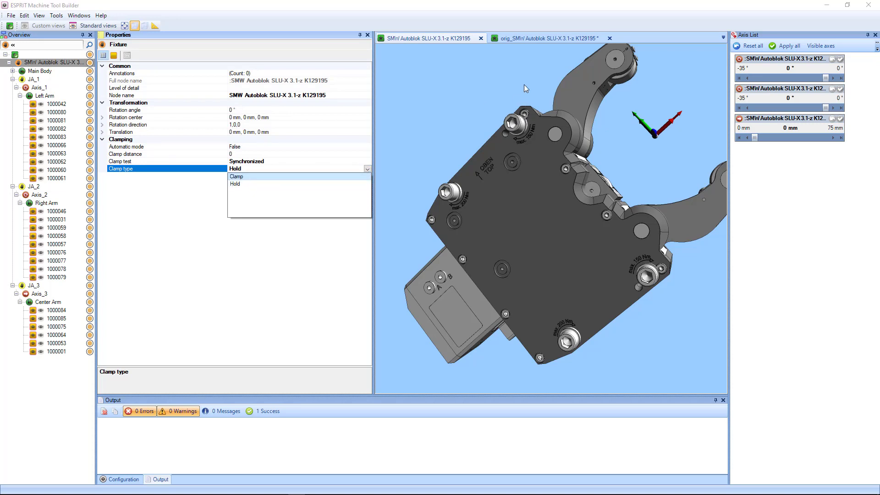
click(544, 36)
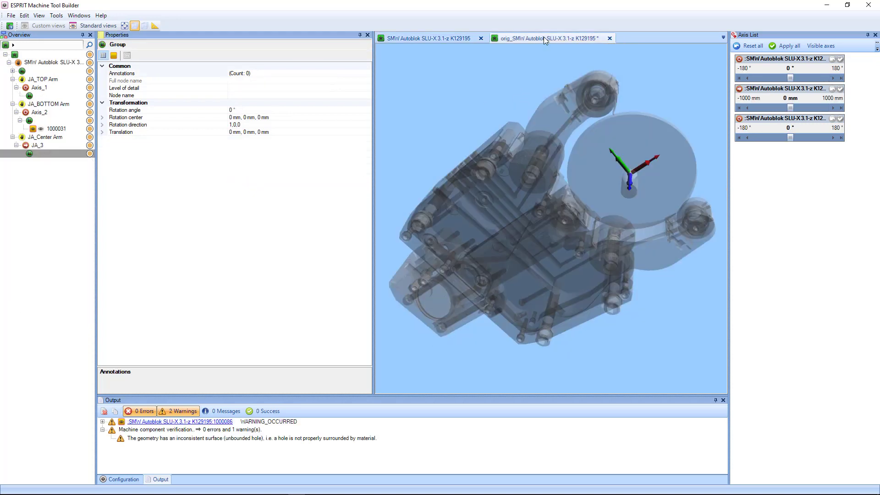
click(73, 63)
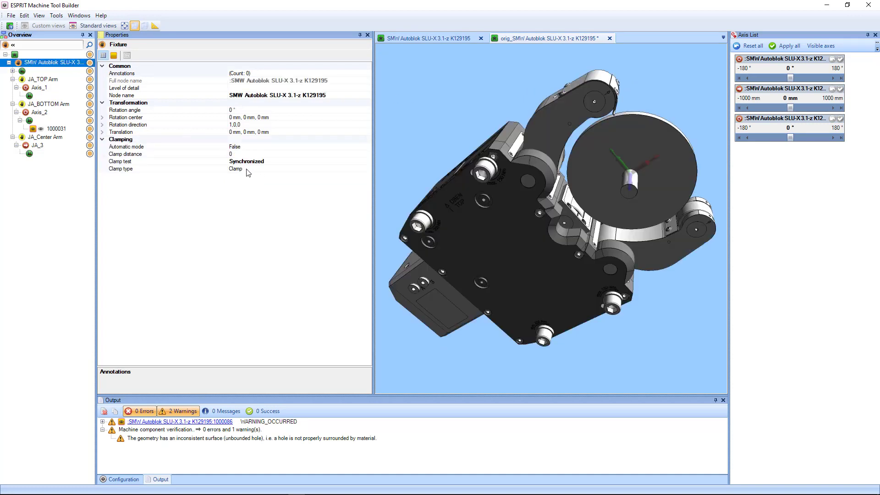
Switch back to the SMW Autoblok SLU-X 3.1-z K129195 file and choose Hold as the fixture's Clamp type
click(423, 40)
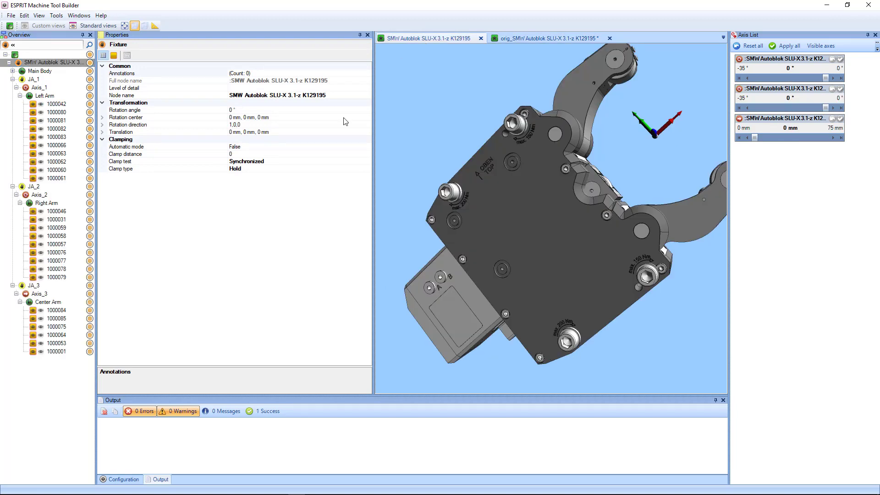
click(258, 170)
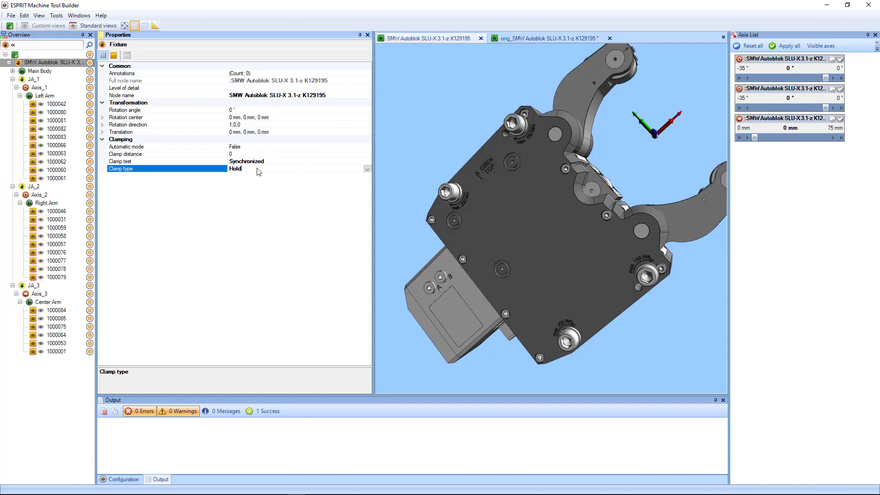
click(367, 170)
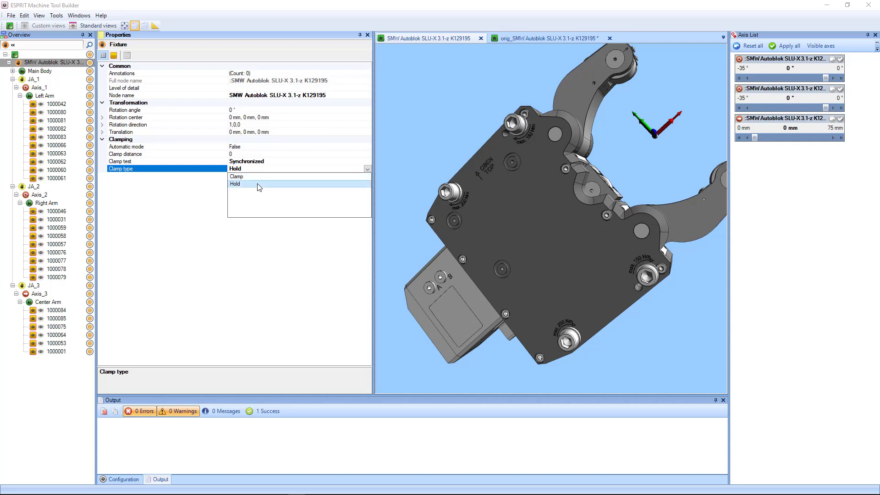
click(245, 184)
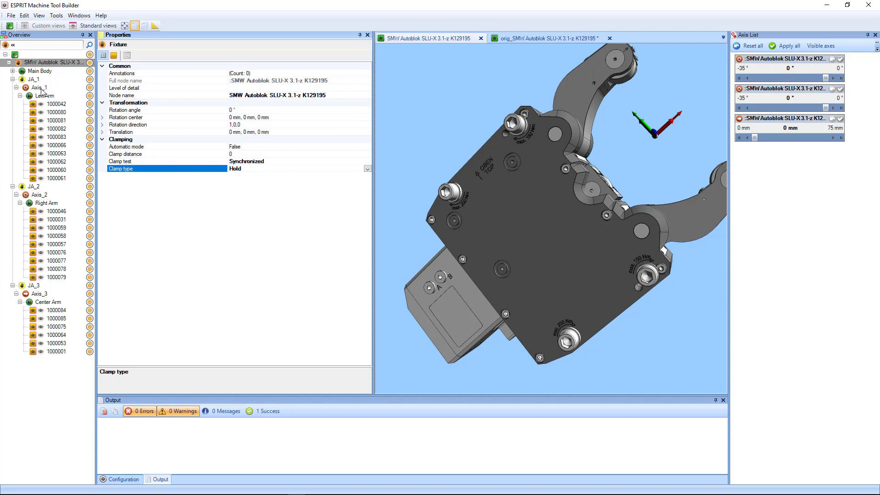
Examine the arms and the Axis_1 properties of JA_1, including its rotation center and axis limits
mouse_move(41, 90)
middle_drag(522, 114, 445, 140)
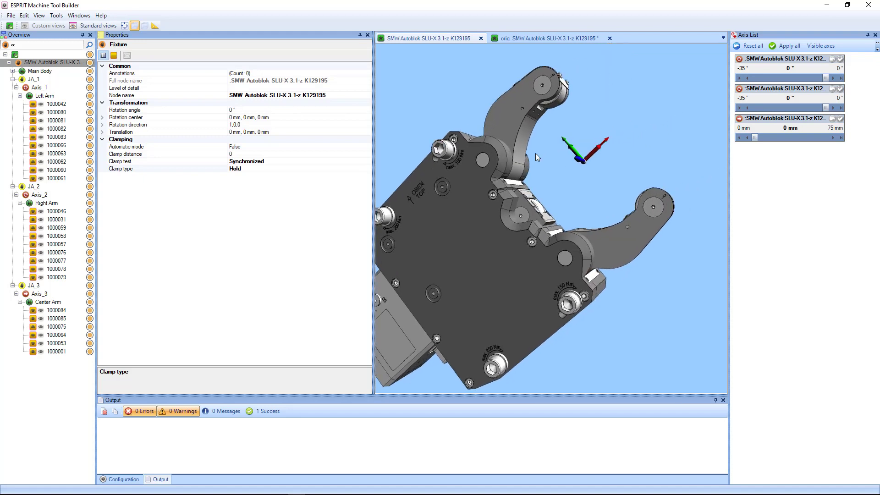
mouse_move(535, 153)
middle_down()
mouse_move(549, 161)
mouse_move(548, 173)
mouse_move(544, 165)
middle_up()
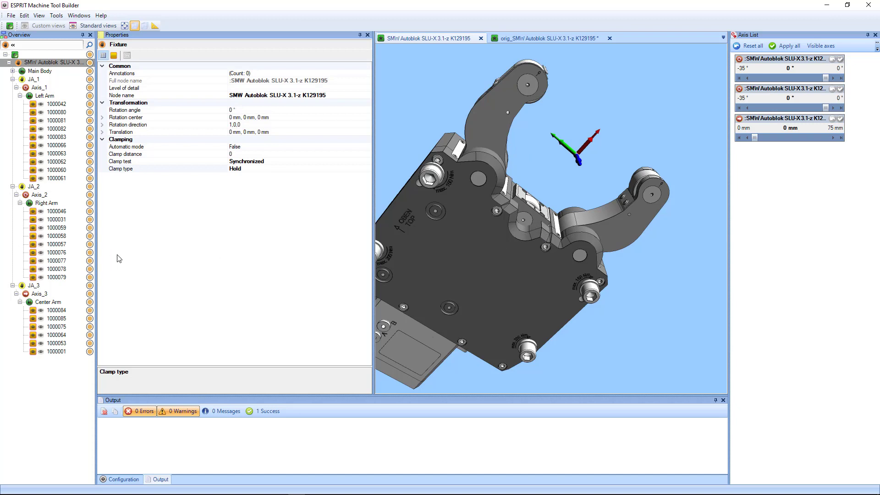
click(38, 88)
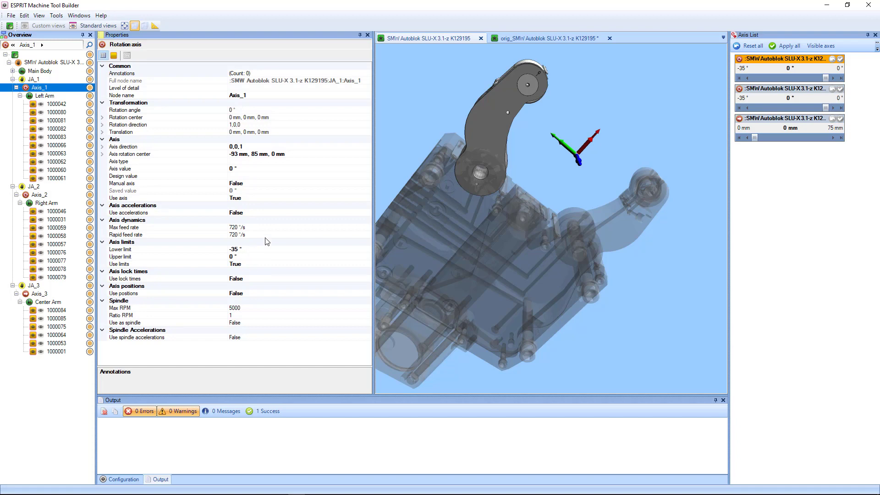
Return to the orig_SMW Autoblok file and inspect how the jaw arms sit around the round disc
click(538, 38)
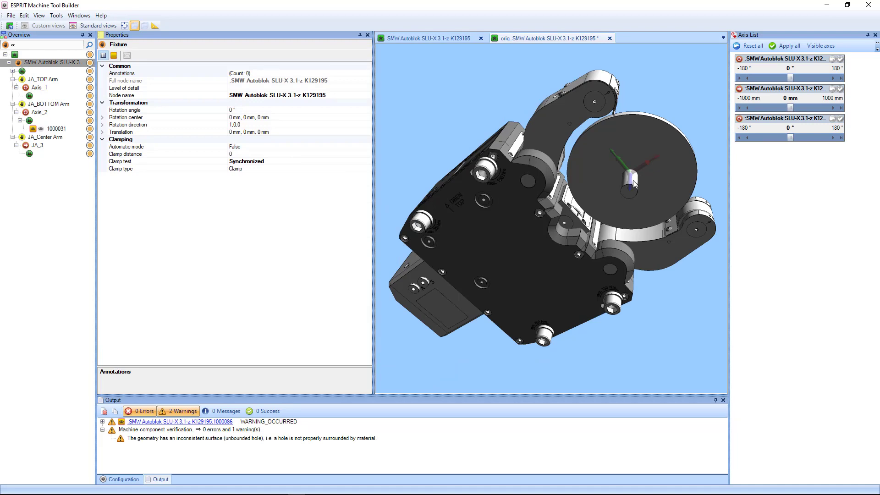
mouse_move(635, 181)
middle_down()
mouse_move(656, 182)
mouse_move(623, 180)
mouse_move(633, 179)
middle_up()
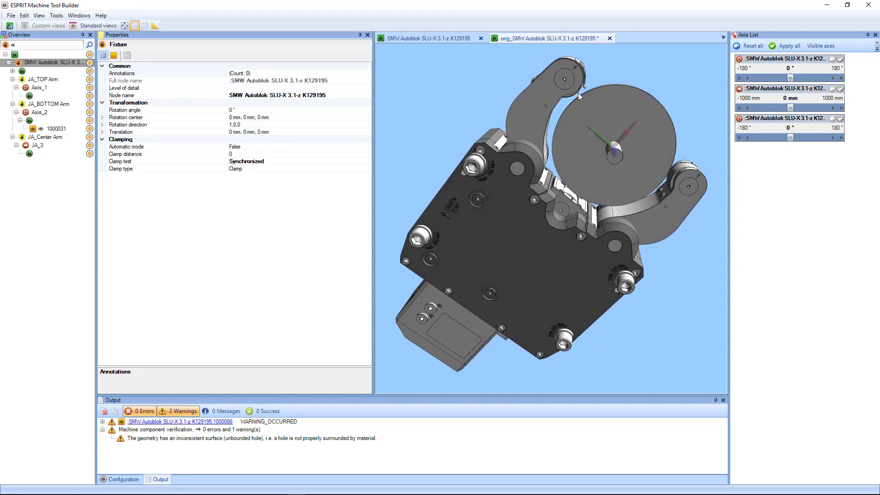
mouse_move(618, 156)
middle_down()
mouse_move(625, 163)
mouse_move(616, 146)
middle_up()
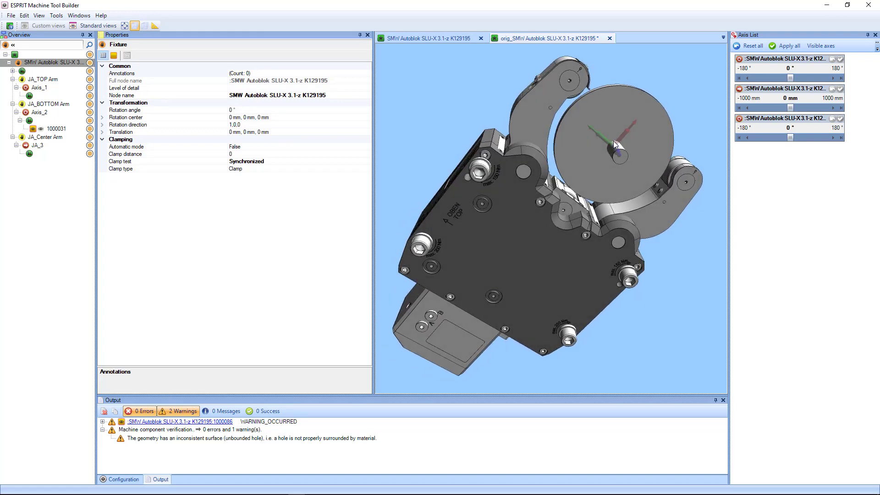
scroll(613, 141, up, 4)
scroll(638, 118, down, 2)
middle_drag(632, 108, 590, 139)
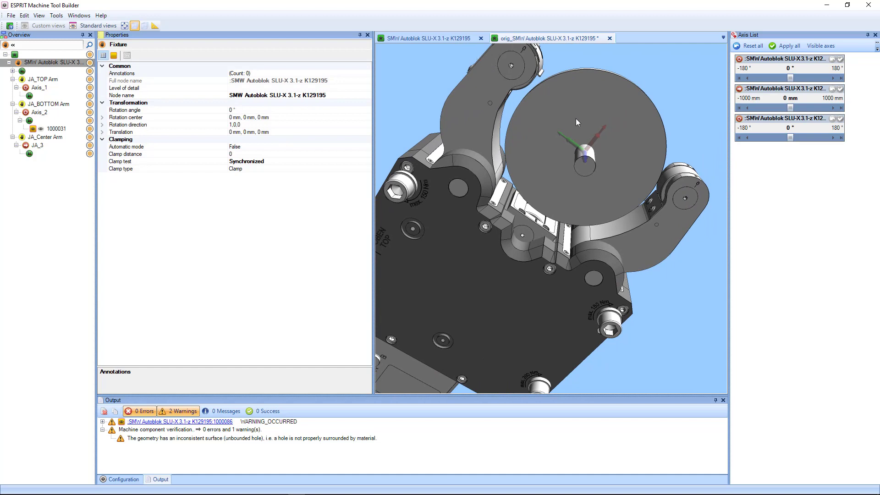
Compare the arm positions in the orig_SMW Autoblok file with those in the SMW Autoblok SLU-X 3.1-z K129195 file
middle_drag(574, 116, 565, 134)
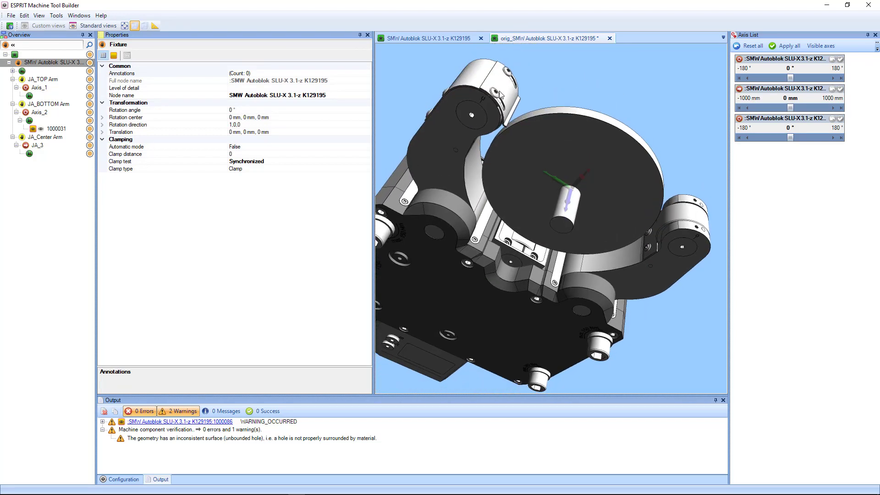
click(457, 39)
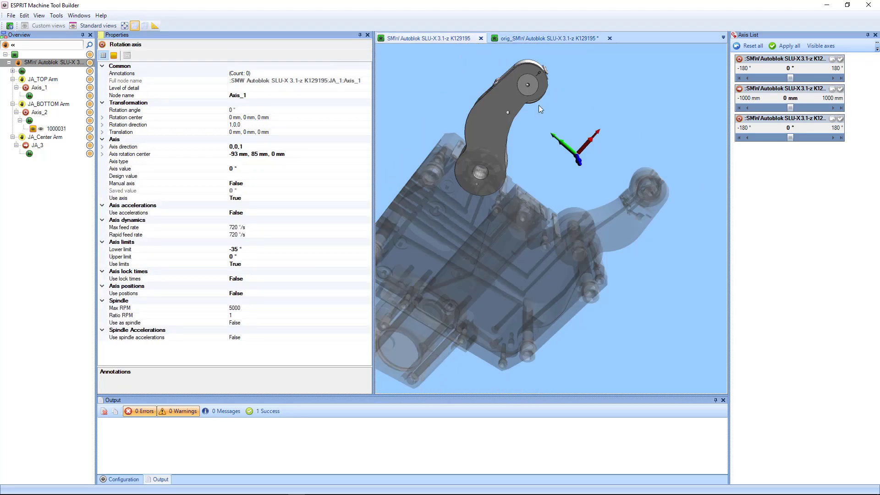
middle_drag(541, 106, 535, 109)
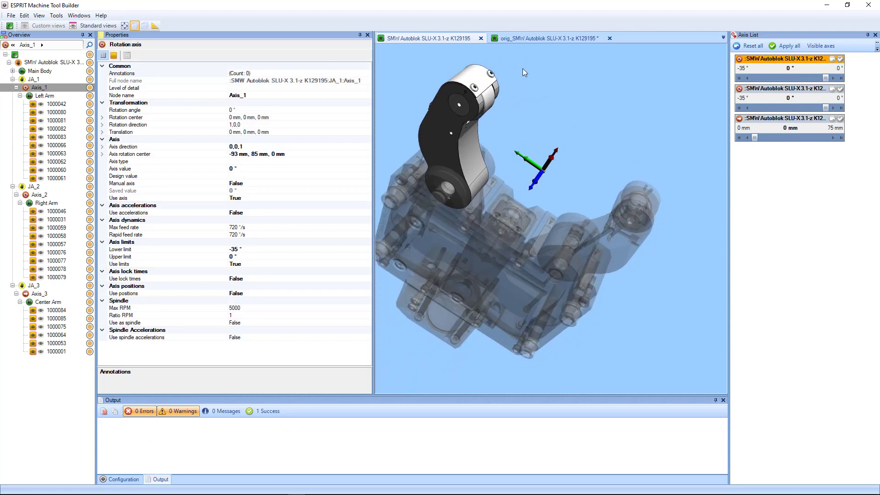
click(540, 38)
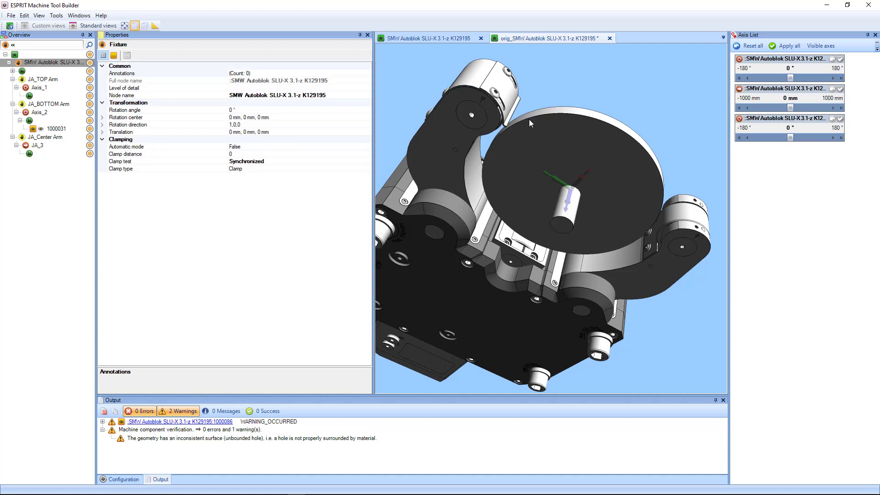
middle_drag(529, 119, 526, 112)
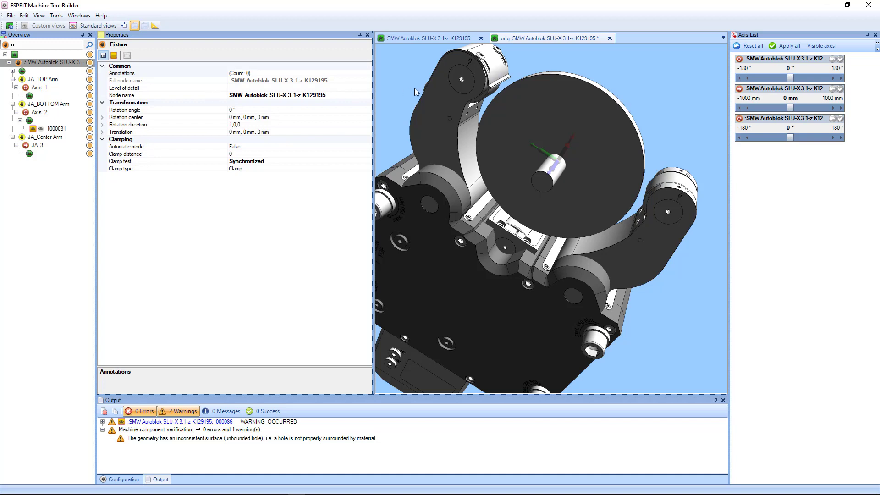
Expand the fixture's ungrouped geometry in the orig_SMW Autoblok file and inspect its shapes one by one from 1000027 to 1000053
click(13, 71)
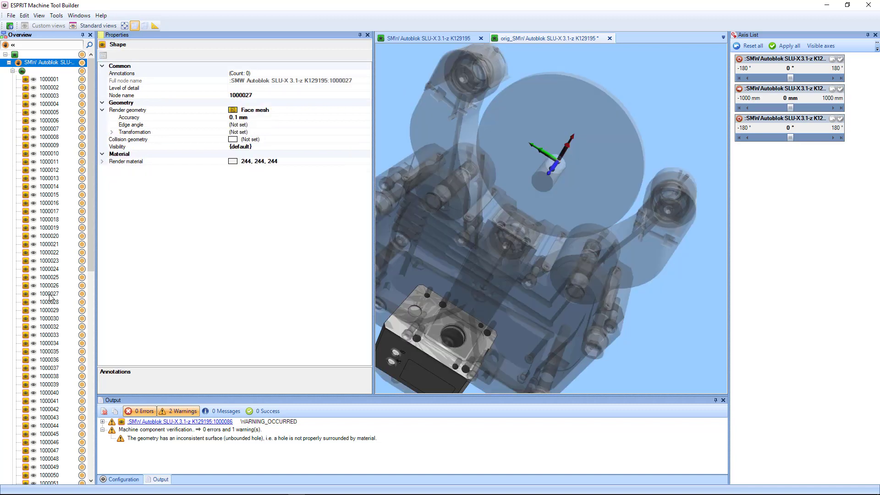
click(49, 295)
key(Down)
key(Down)
key(Down)
key(Down)
key(Down)
key(Down)
key(Down)
key(Down)
key(Down)
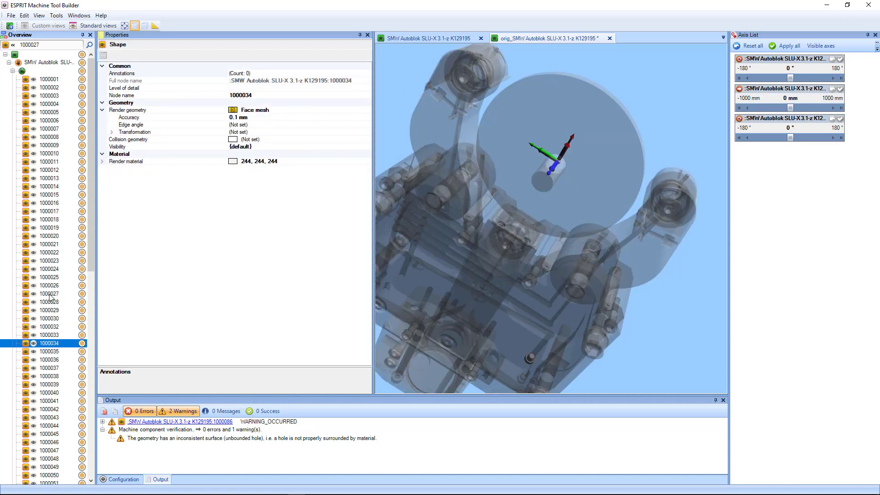
key(Down)
key(Down)
key(Down)
key(Down)
key(Down)
key(Down)
key(Down)
key(Down)
key(Down)
key(Down)
key(Down)
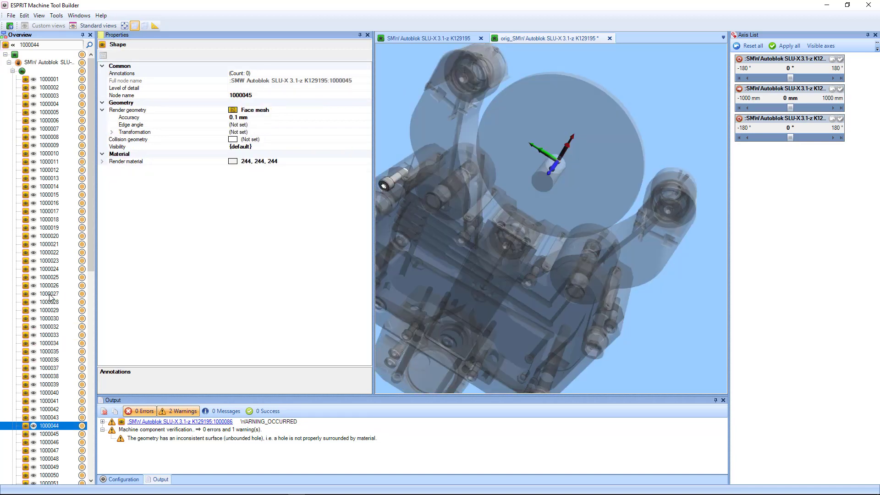
key(Down)
key(Down)
key(Down)
key(Down)
key(Down)
key(Down)
key(Down)
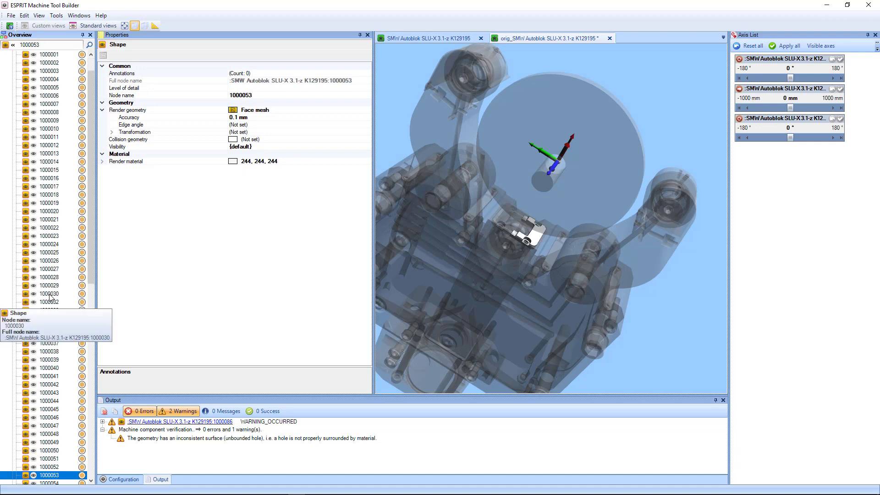
Return to the SMW Autoblok SLU-X 3.1-z K129195 file and examine the lower and upper limits of Axis_1
click(461, 38)
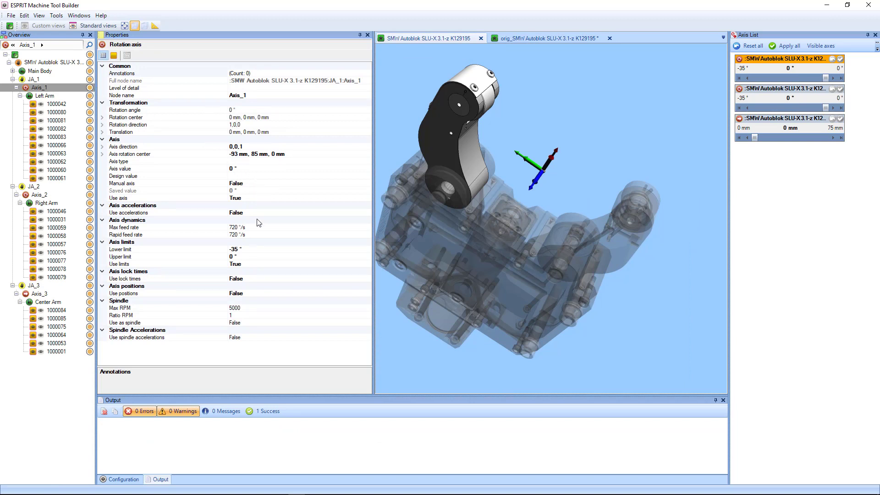
click(244, 251)
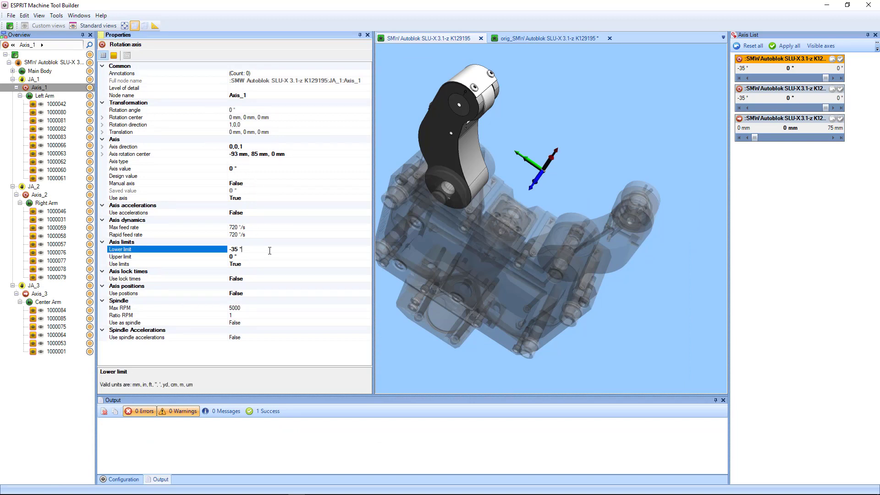
click(238, 257)
click(251, 250)
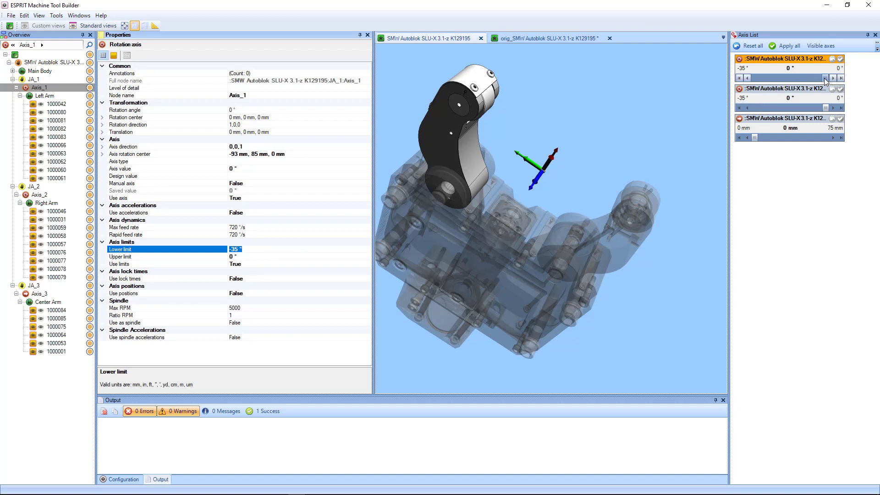
Test the left arm's travel by moving Axis_1 to its lower limit of -35° and back to 0°
mouse_move(825, 79)
mouse_down()
mouse_move(754, 85)
mouse_move(830, 89)
mouse_up()
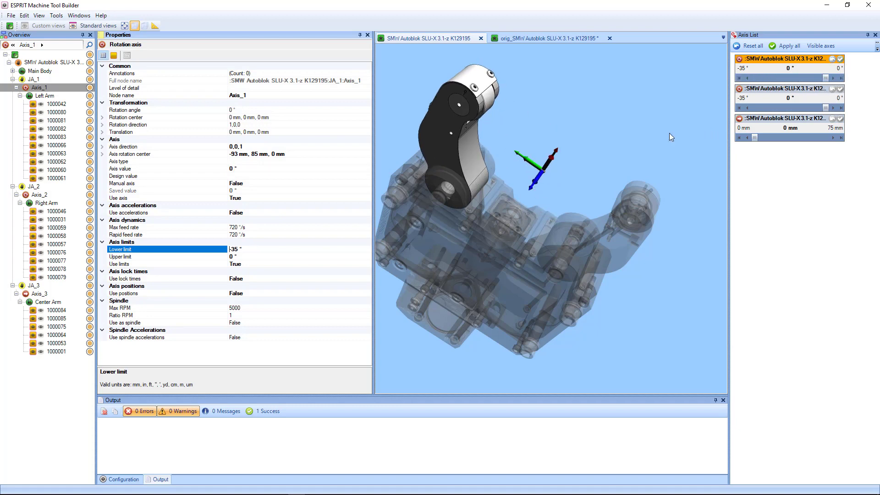
mouse_move(676, 133)
middle_down()
mouse_move(663, 131)
mouse_move(674, 125)
middle_up()
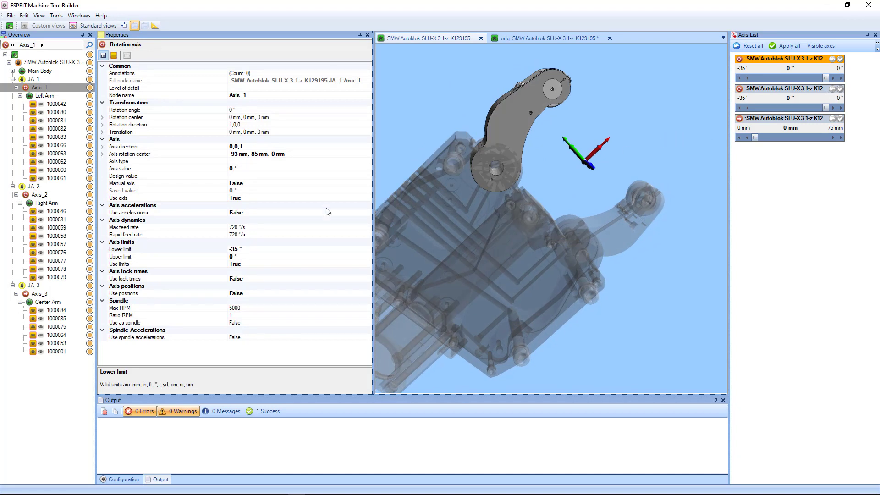
click(243, 250)
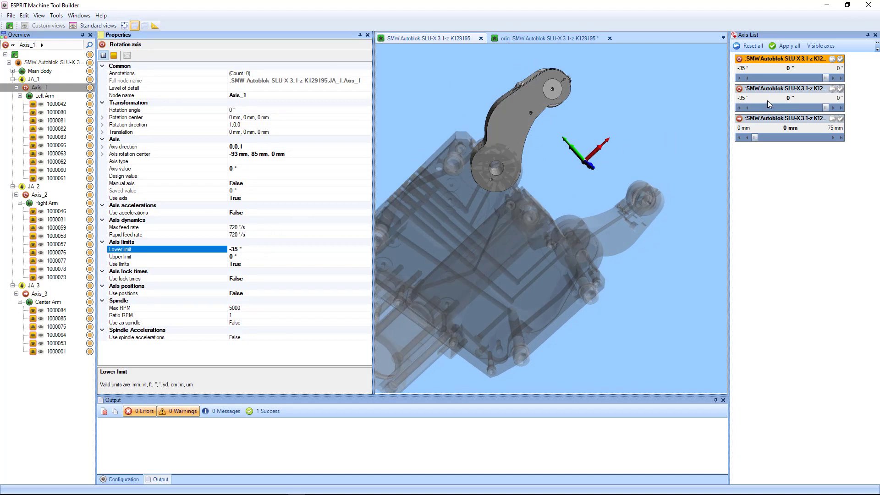
drag(825, 78, 750, 82)
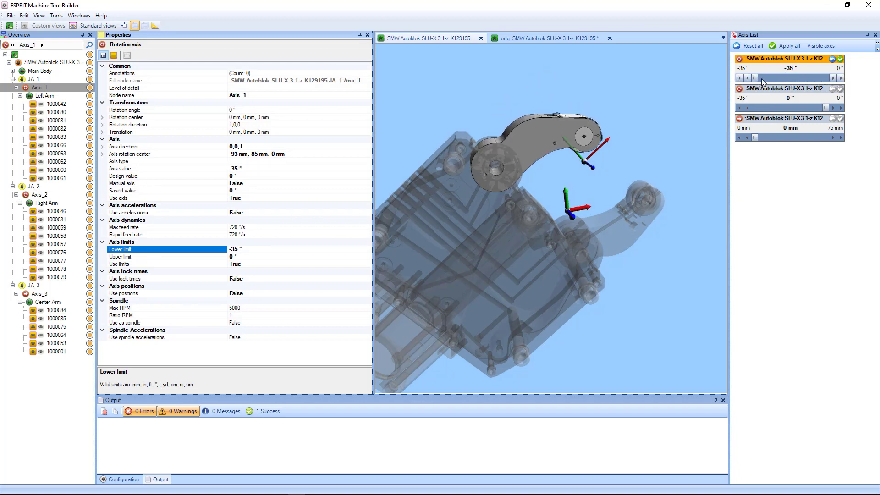
drag(754, 78, 832, 79)
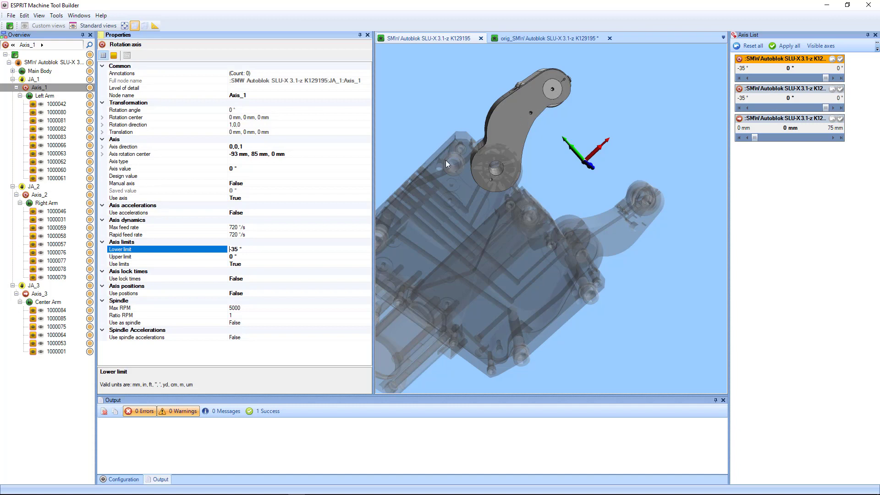
Set the lower limit of Axis_1 to -60° and try out the left arm's travel
click(246, 256)
click(244, 249)
text(-60)
click(826, 78)
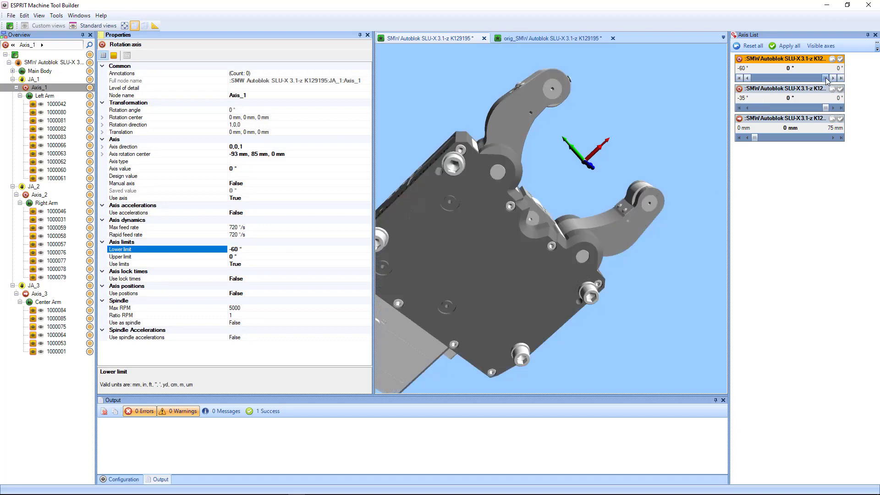
mouse_move(826, 79)
mouse_down()
mouse_move(739, 86)
mouse_move(828, 84)
mouse_up()
Set the lower limit of Axis_1 to -35°
click(254, 252)
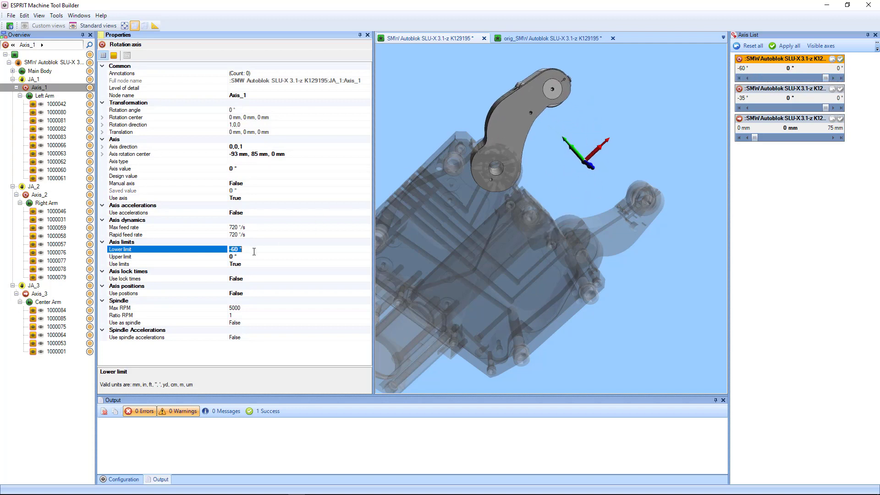
text(-35)
key(Return)
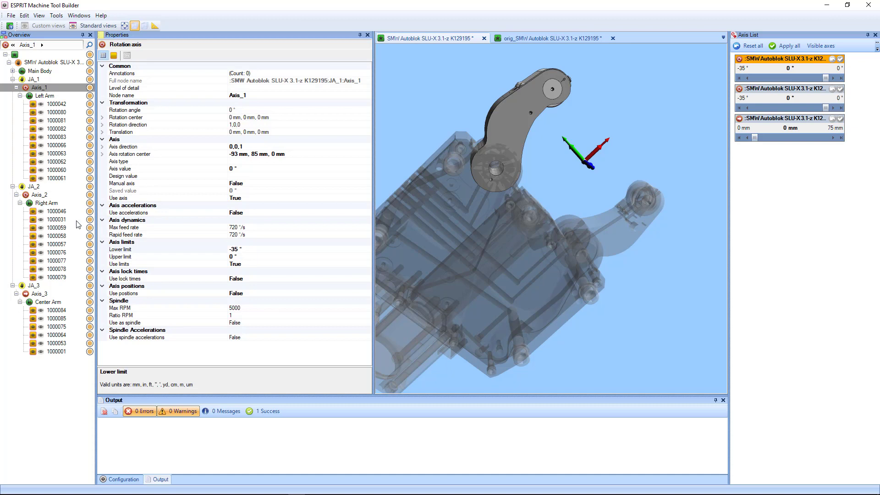
Examine the axis limits and axis direction of Axis_2 under JA_2
click(44, 196)
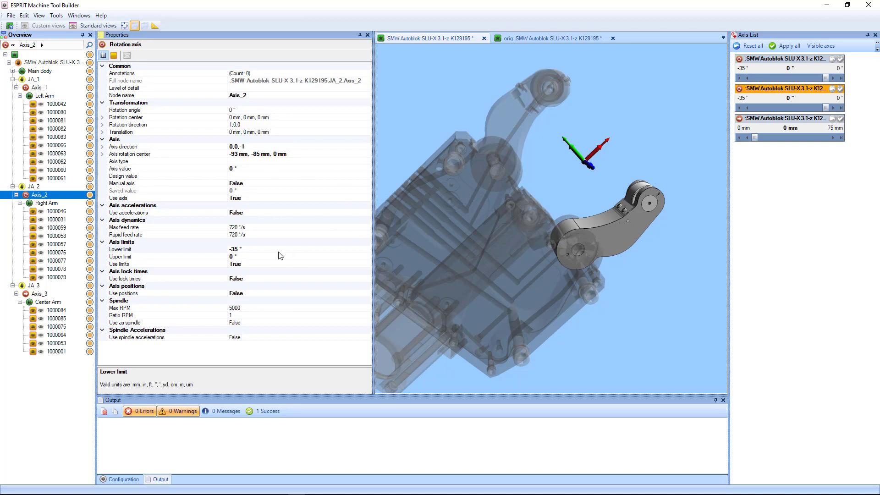
click(224, 249)
click(224, 248)
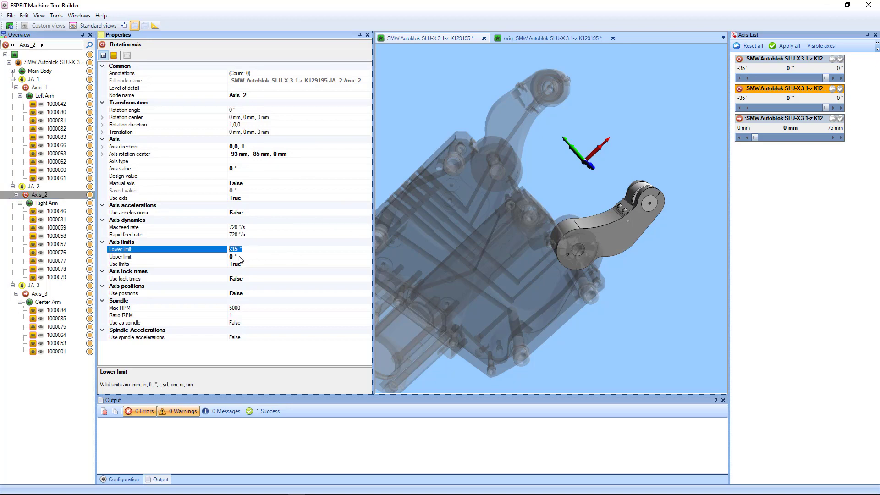
click(246, 147)
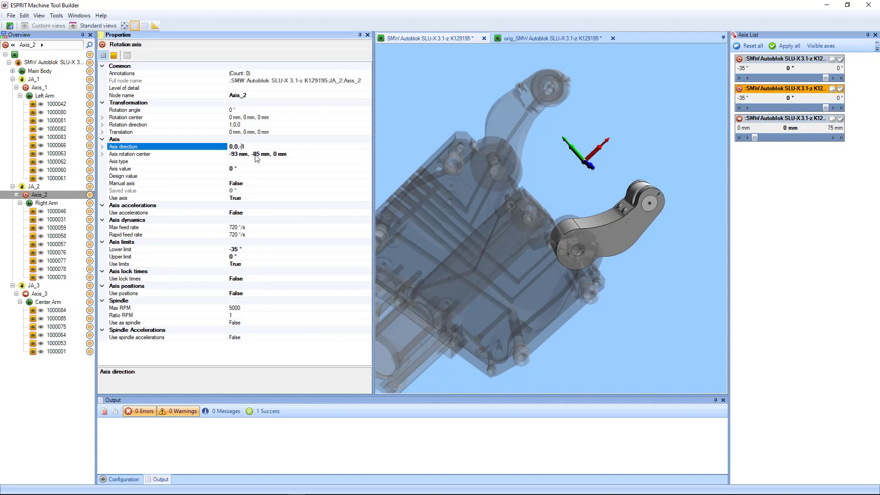
click(246, 146)
click(247, 250)
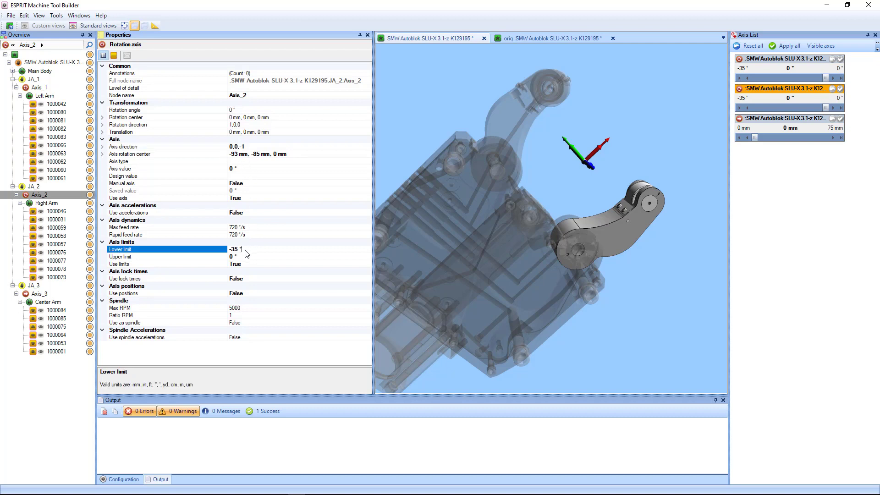
click(242, 147)
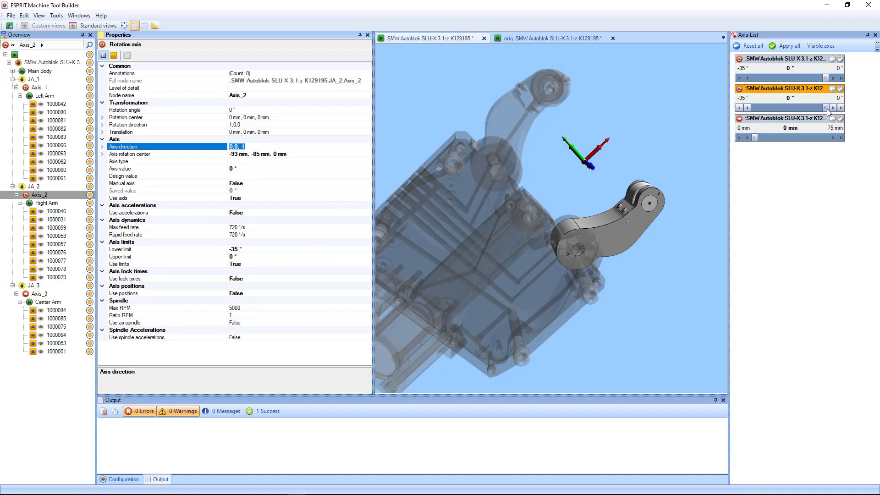
Test the right arm's travel by moving Axis_2 to -35° and back to 0°
drag(826, 108, 750, 114)
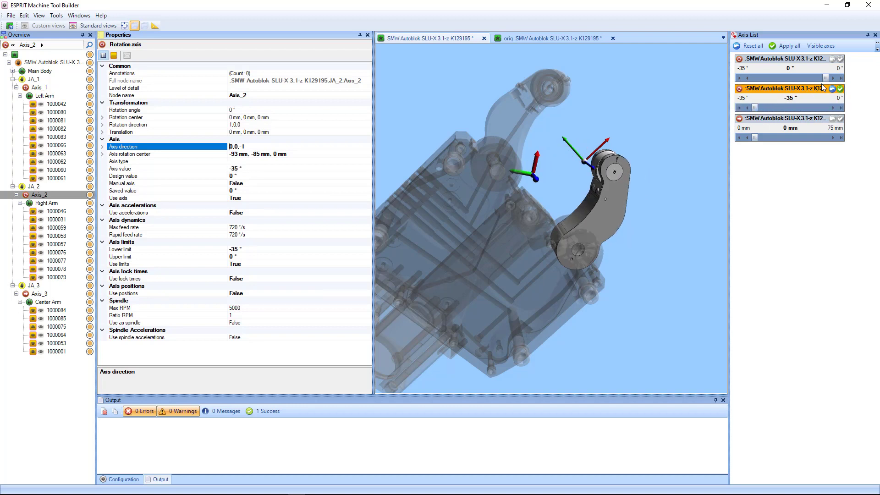
mouse_move(826, 79)
mouse_down()
mouse_move(755, 85)
mouse_move(828, 83)
mouse_up()
drag(755, 112, 827, 109)
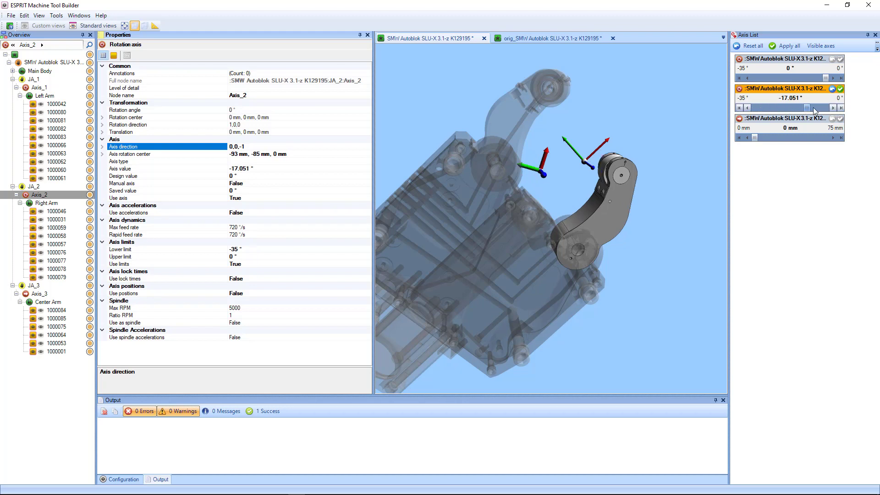
mouse_move(760, 140)
mouse_down()
mouse_move(828, 147)
mouse_move(755, 144)
mouse_up()
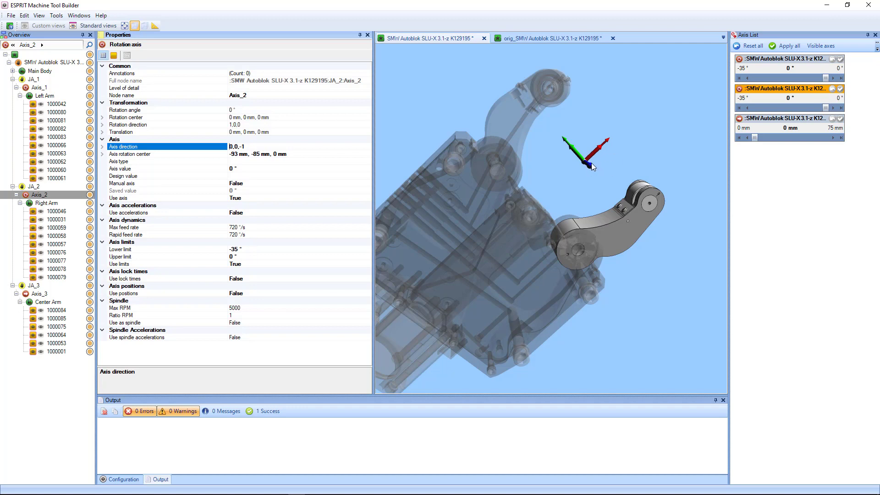
Examine the lower limit, upper limit and axis direction of linear Axis_3 for the center arm
click(75, 295)
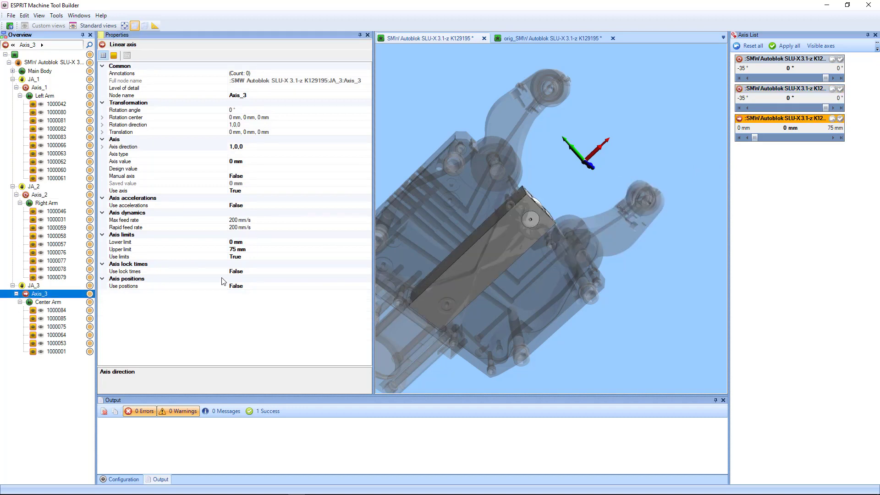
click(249, 242)
click(252, 249)
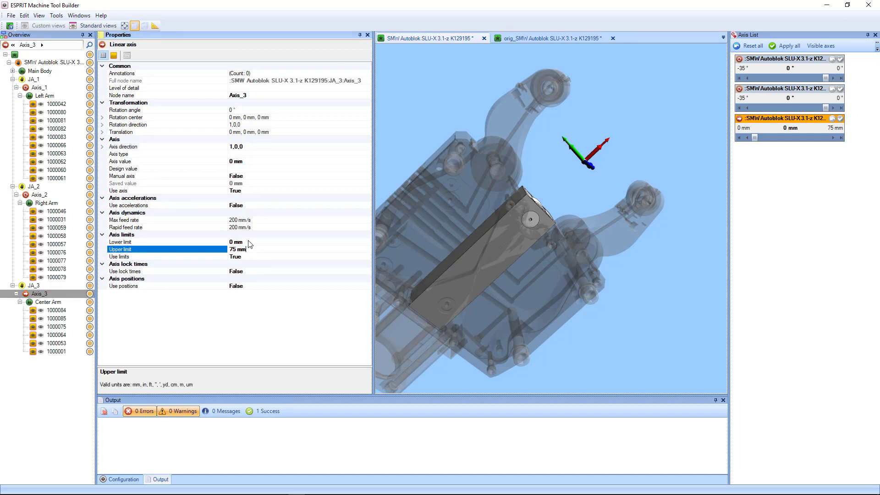
click(248, 241)
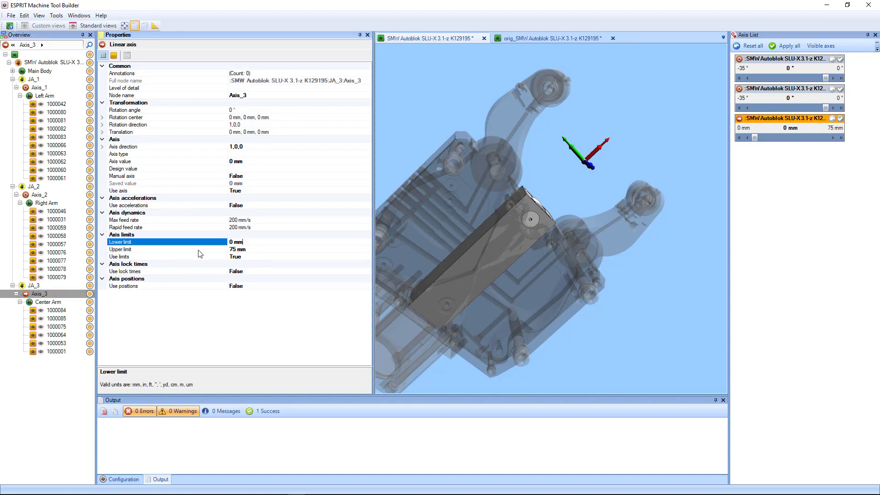
click(252, 250)
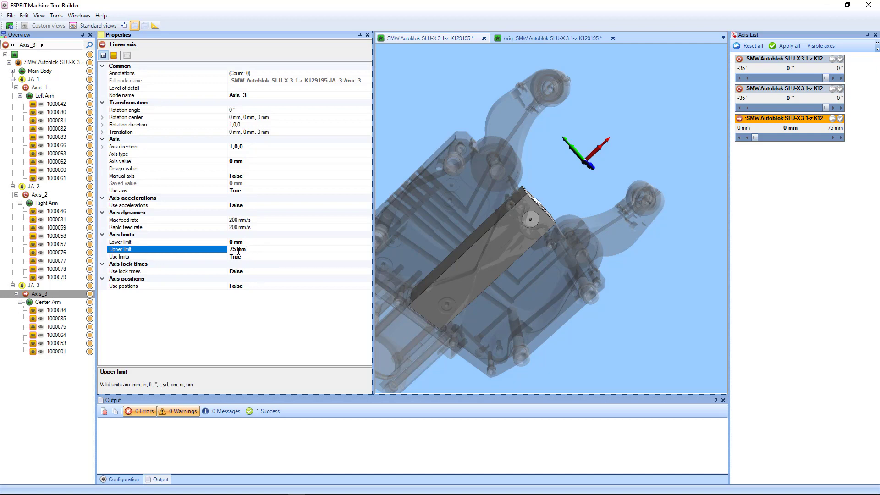
click(245, 145)
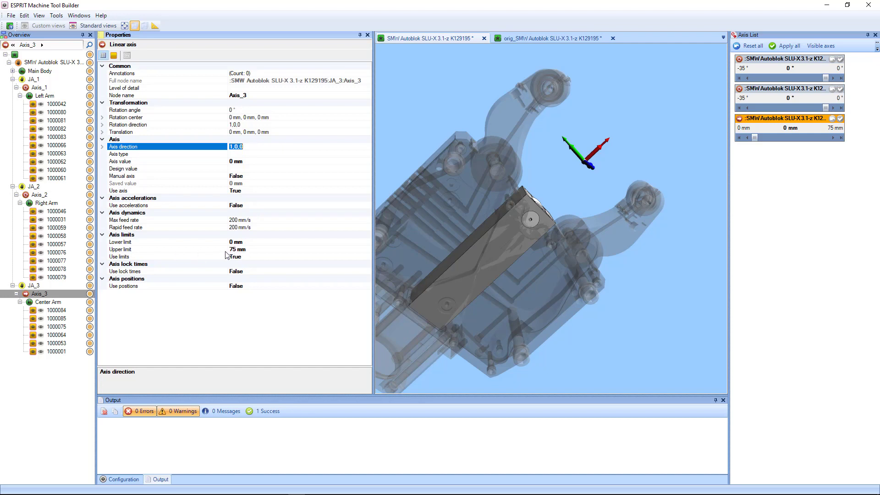
mouse_move(754, 138)
mouse_down()
mouse_move(829, 139)
mouse_move(754, 138)
mouse_up()
Compare the closed and open clamp positions of jaws JA_3, JA_2 and JA_1
click(41, 285)
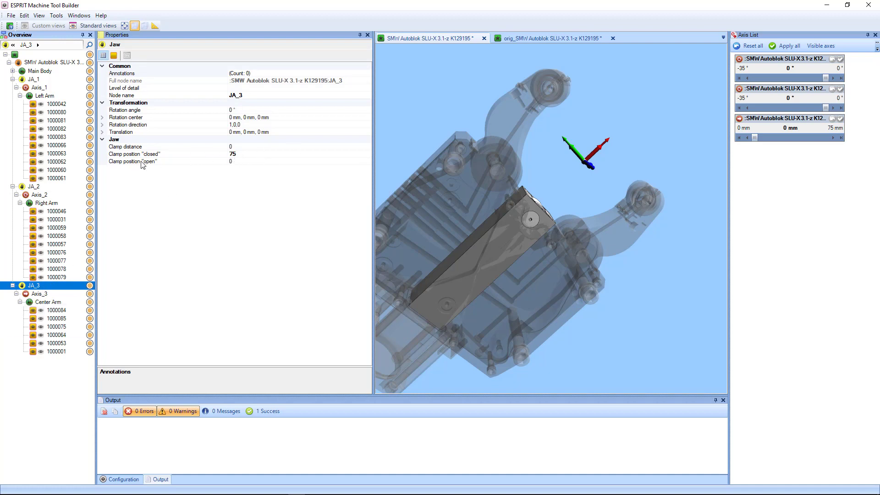
click(235, 154)
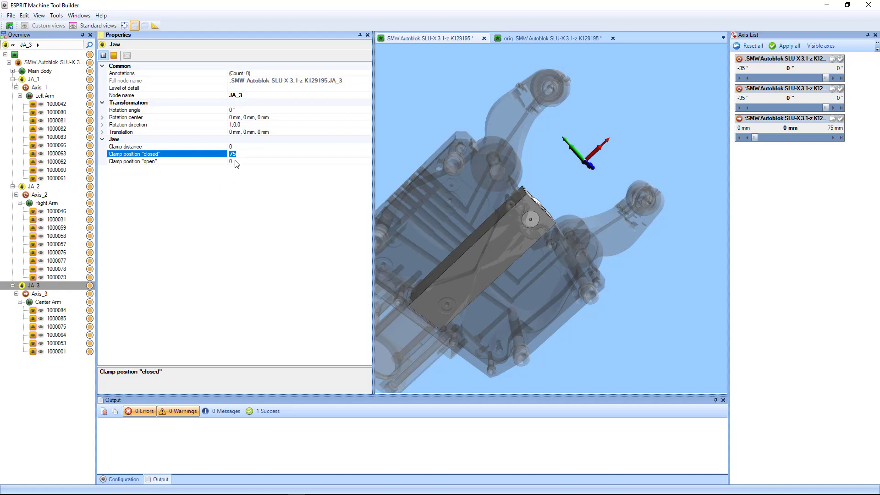
click(40, 188)
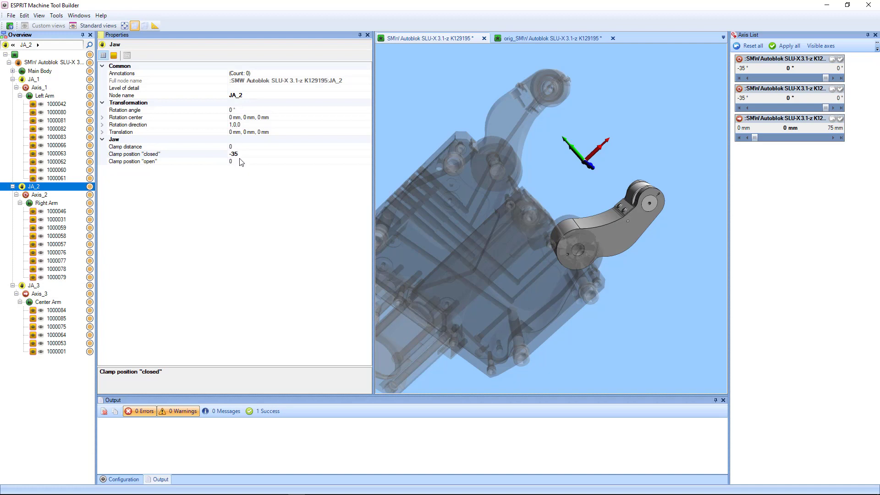
click(46, 81)
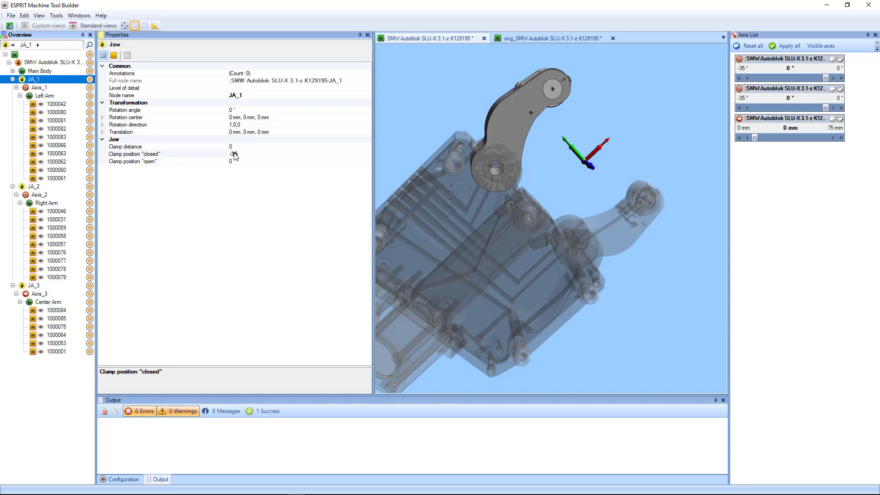